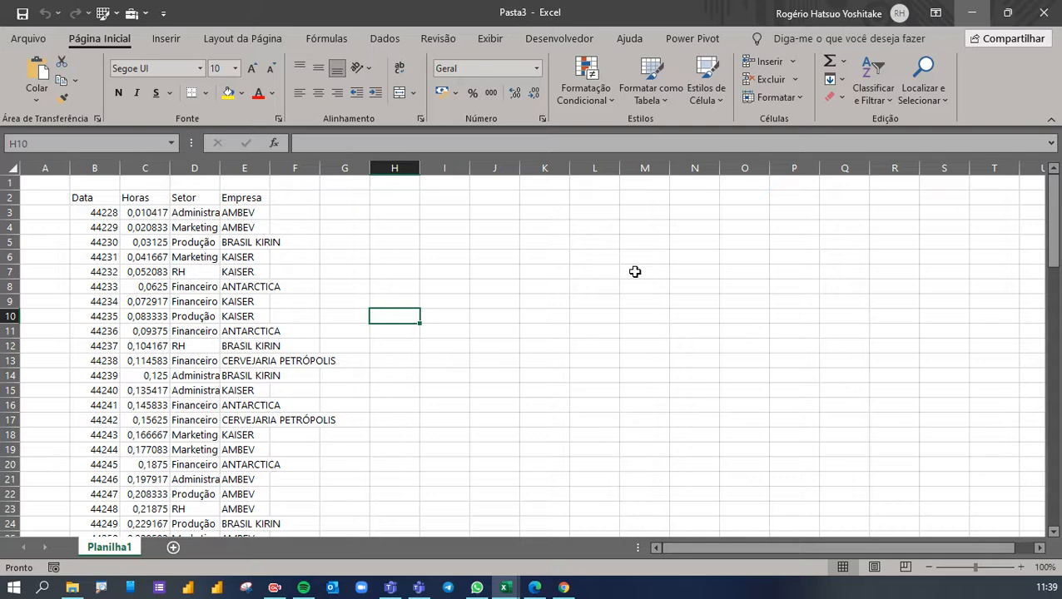
Step: Switch to WhatsApp and read the chat messages describing the large spreadsheet and the idea of using Power Query
left_click(477, 587)
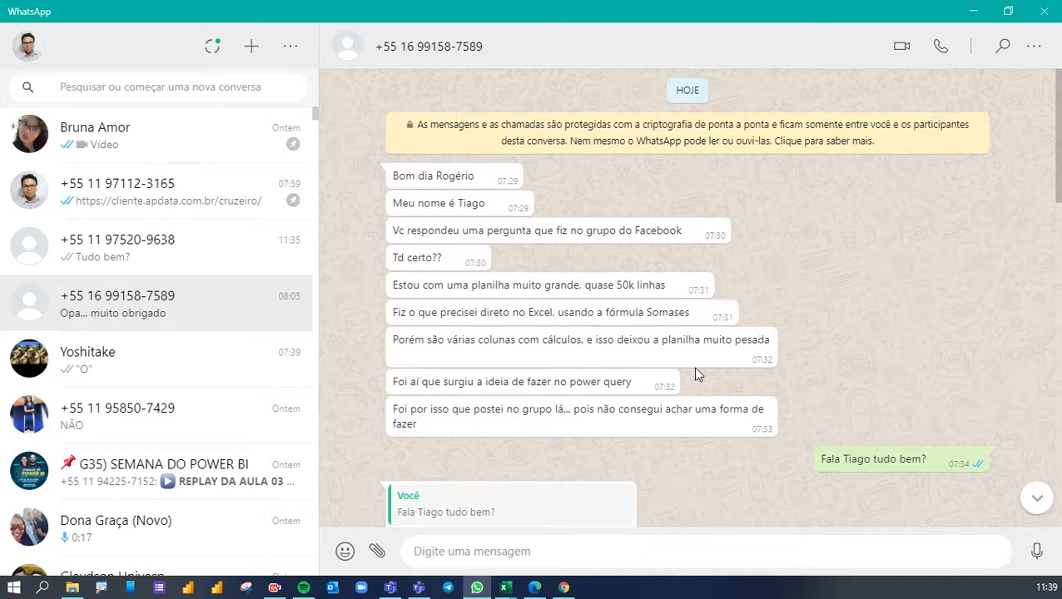
scroll(694, 366, "down", 1)
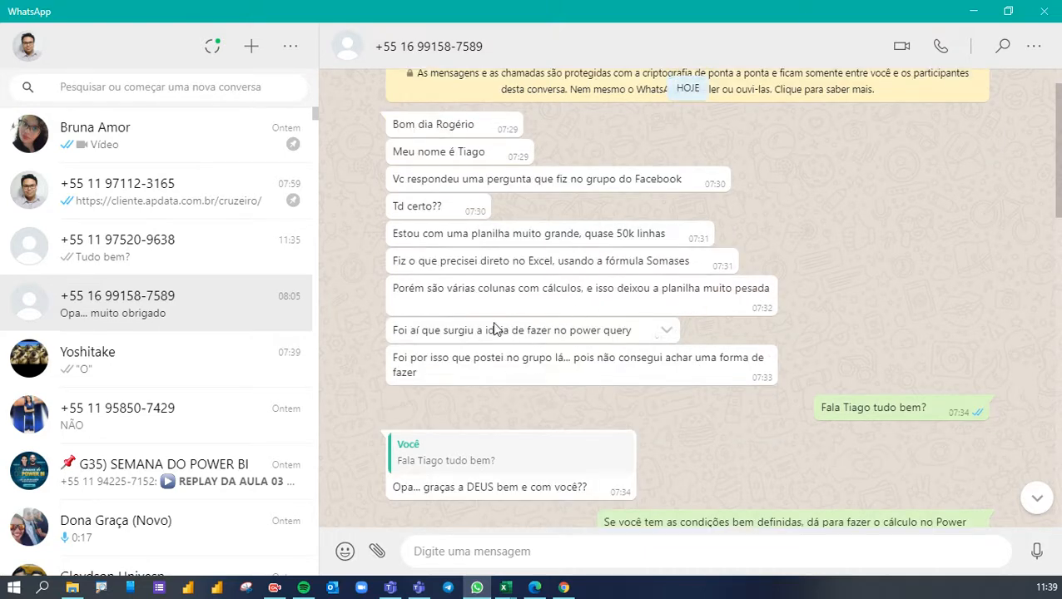
left_click_drag(444, 330, 665, 334)
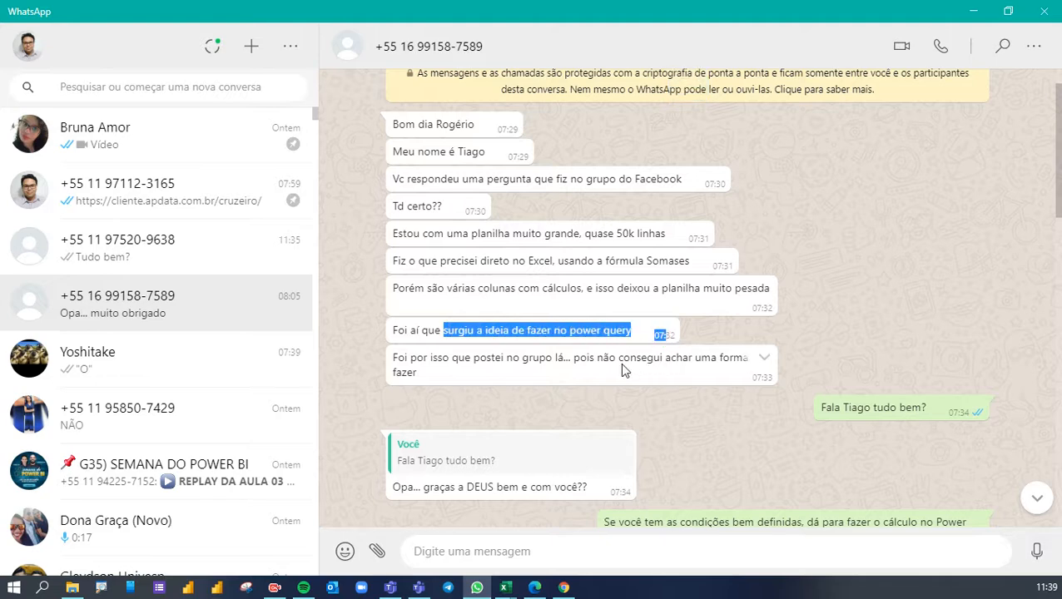
left_click(592, 362)
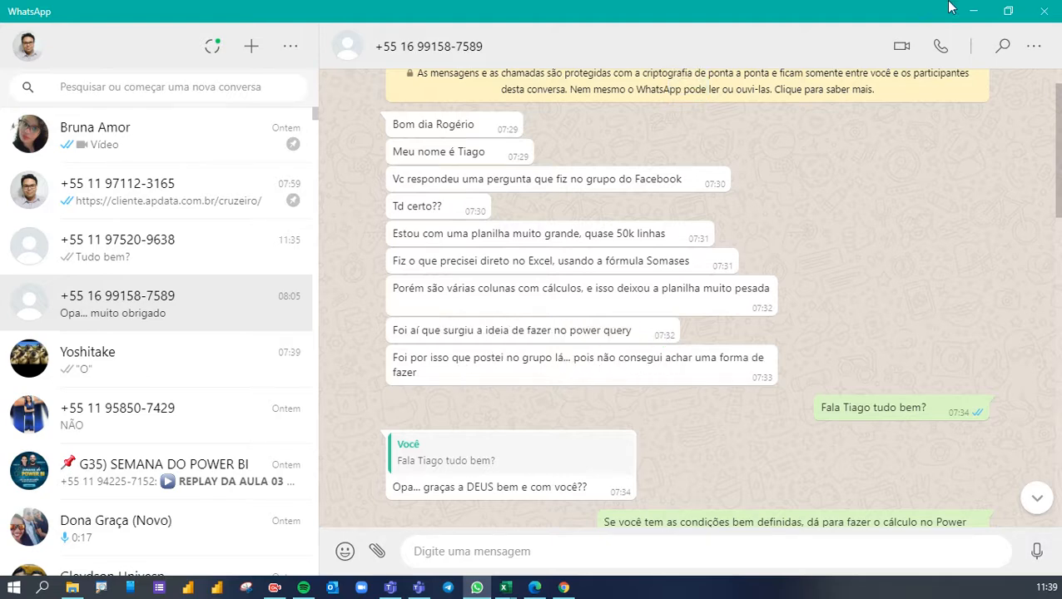
left_click(972, 19)
Step: Examine the sample data in the Excel worksheet, looking at the values in the Data and Horas columns
left_click(487, 258)
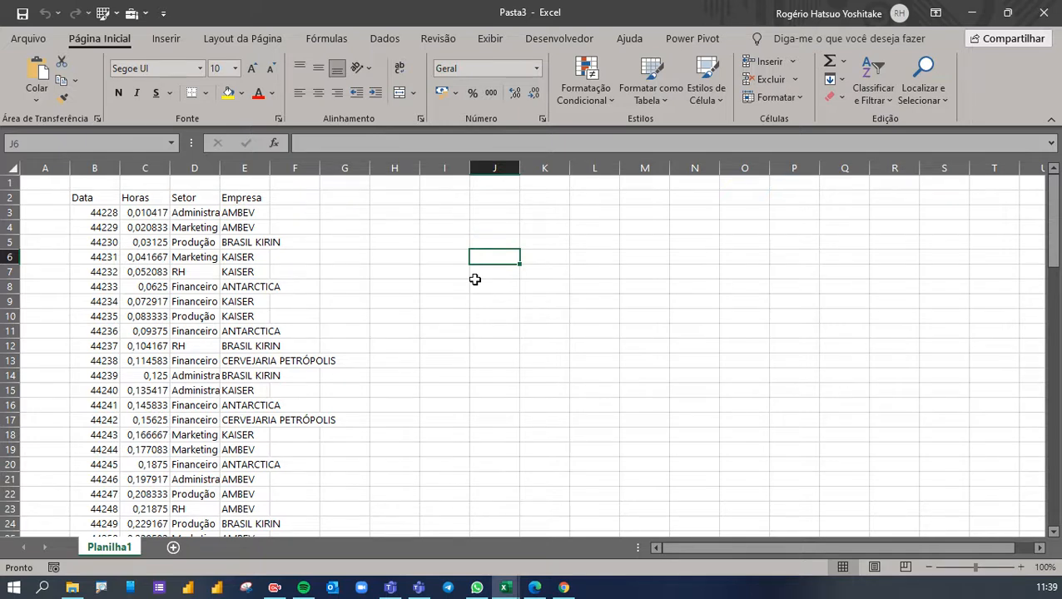
left_click(281, 238)
left_click(72, 209)
left_click_drag(71, 208, 267, 315)
left_click(494, 242)
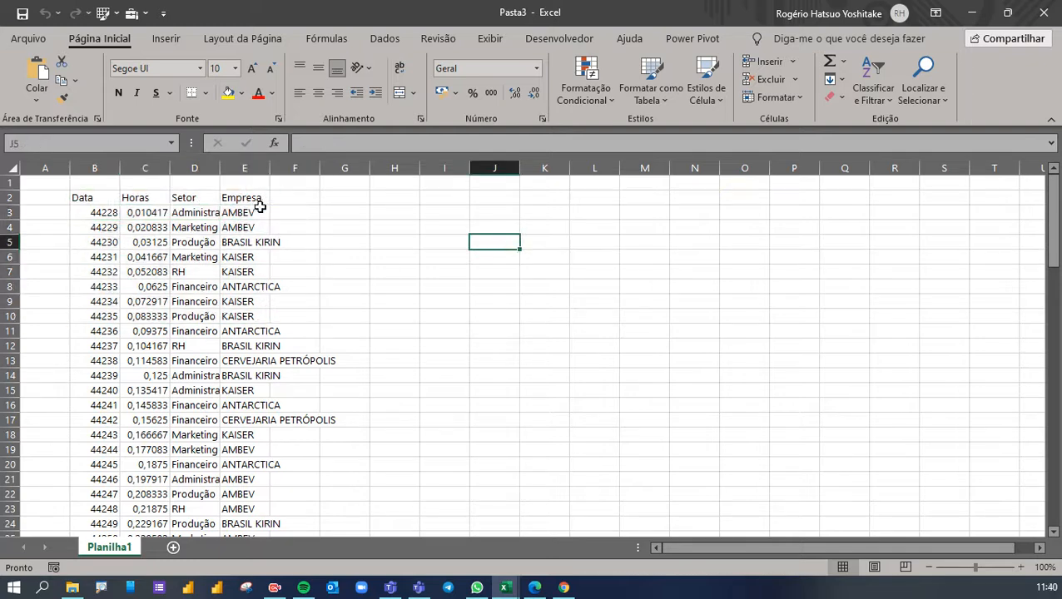
left_click(102, 212)
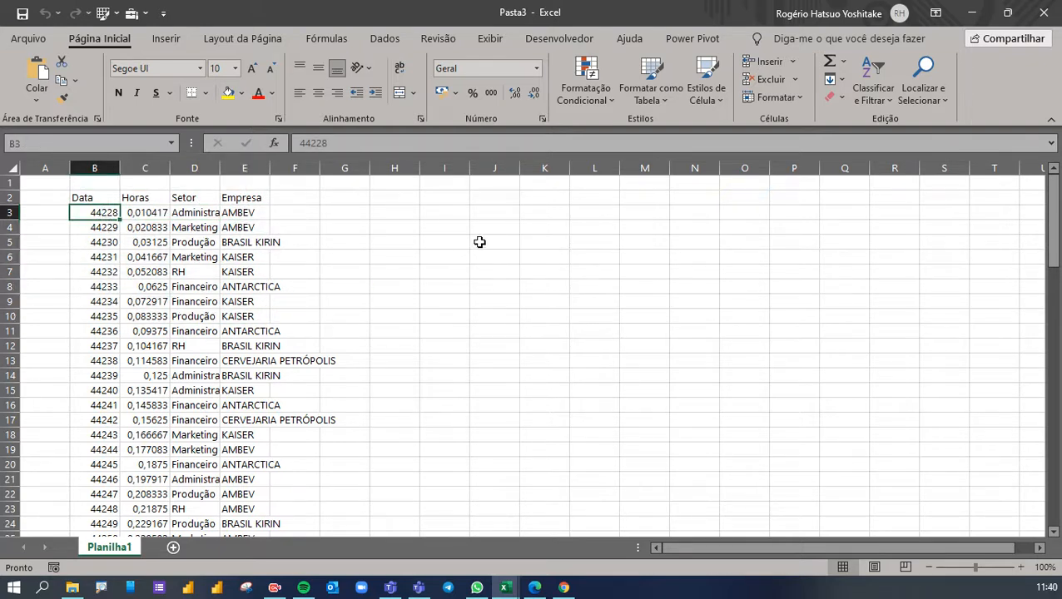
left_click(141, 166)
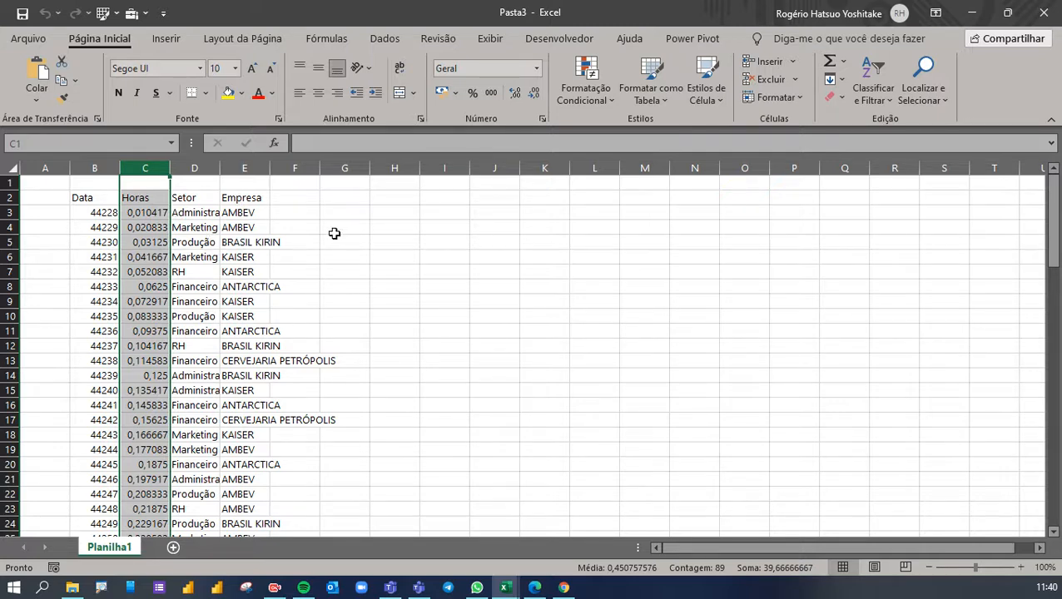
left_click(372, 227)
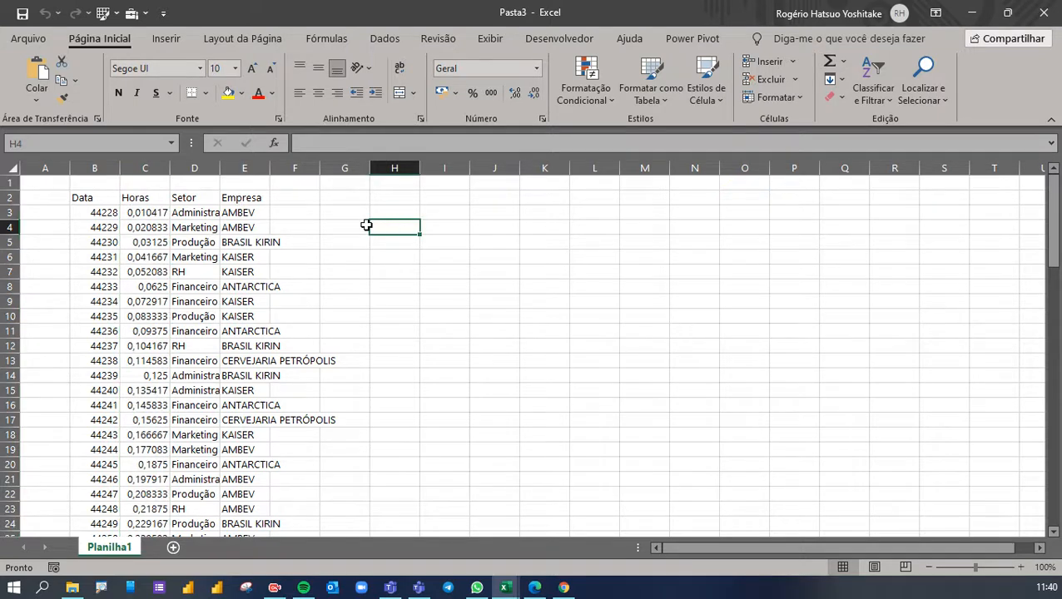
Step: Format column B (Data) as a short date (Data Abreviada)
left_click(83, 167)
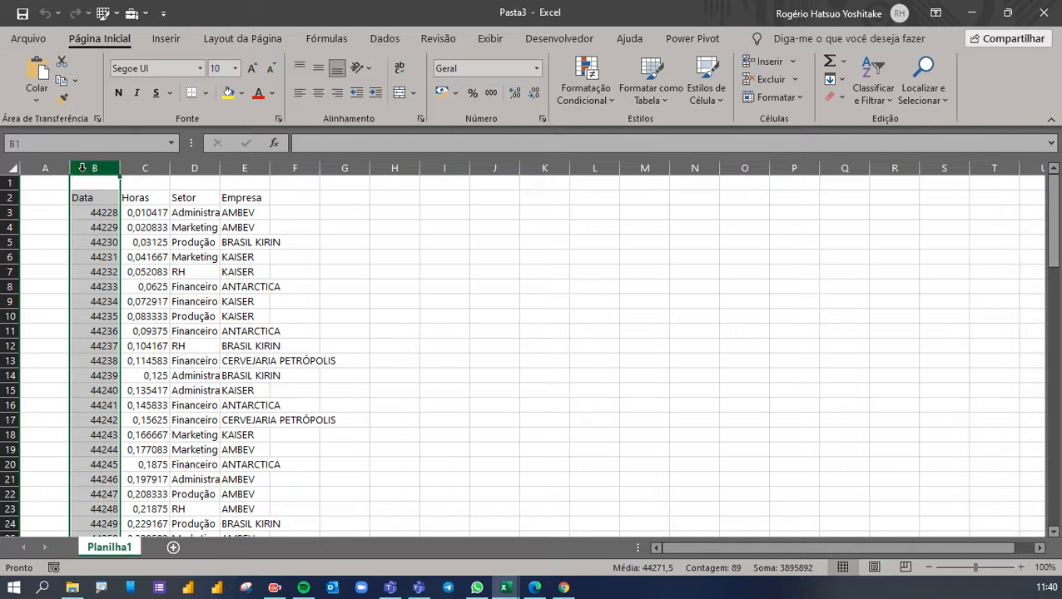
left_click(538, 70)
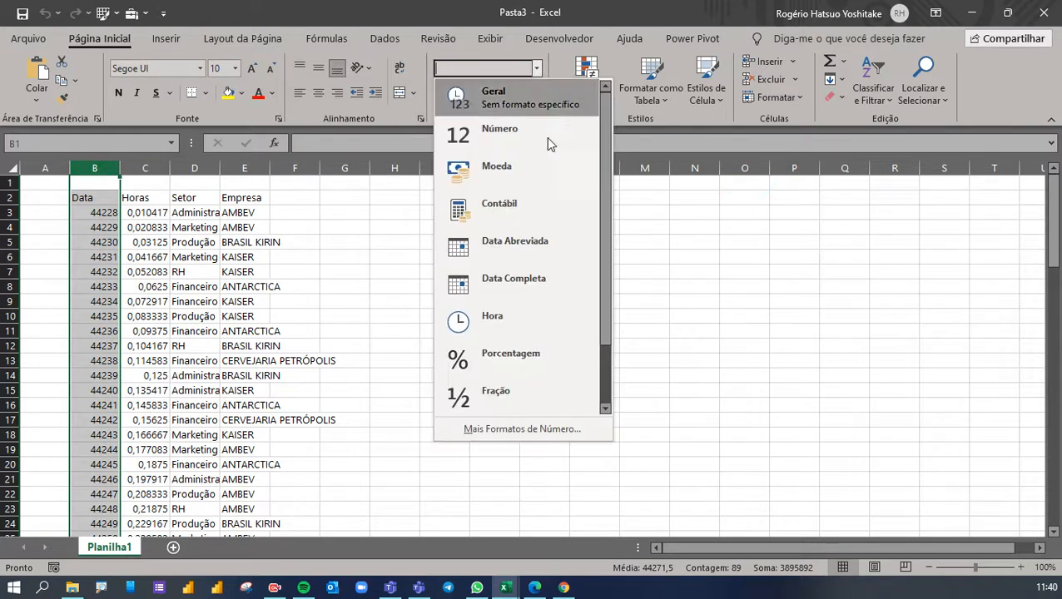
left_click(541, 247)
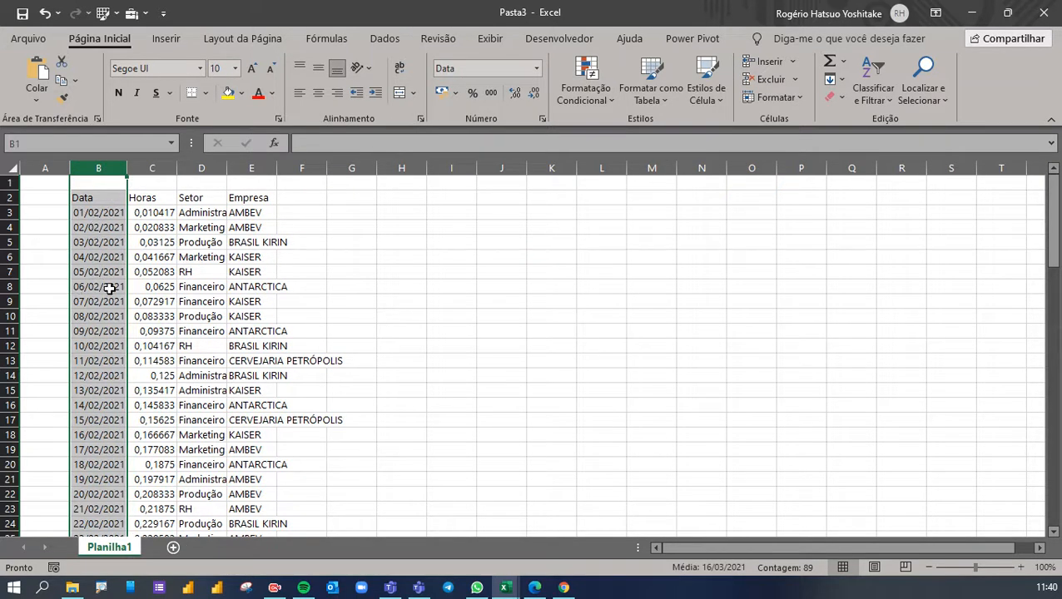
Step: Format column C (Horas) with the Hora type 37:30:55 and auto-fit the width of the Empresa column
left_click(151, 167)
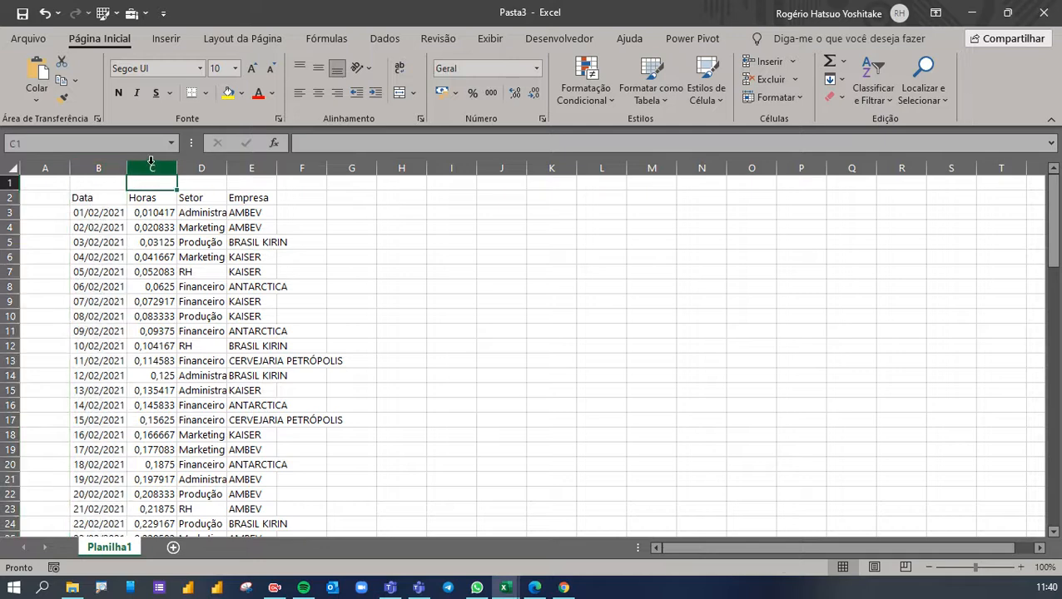
right_click(152, 242)
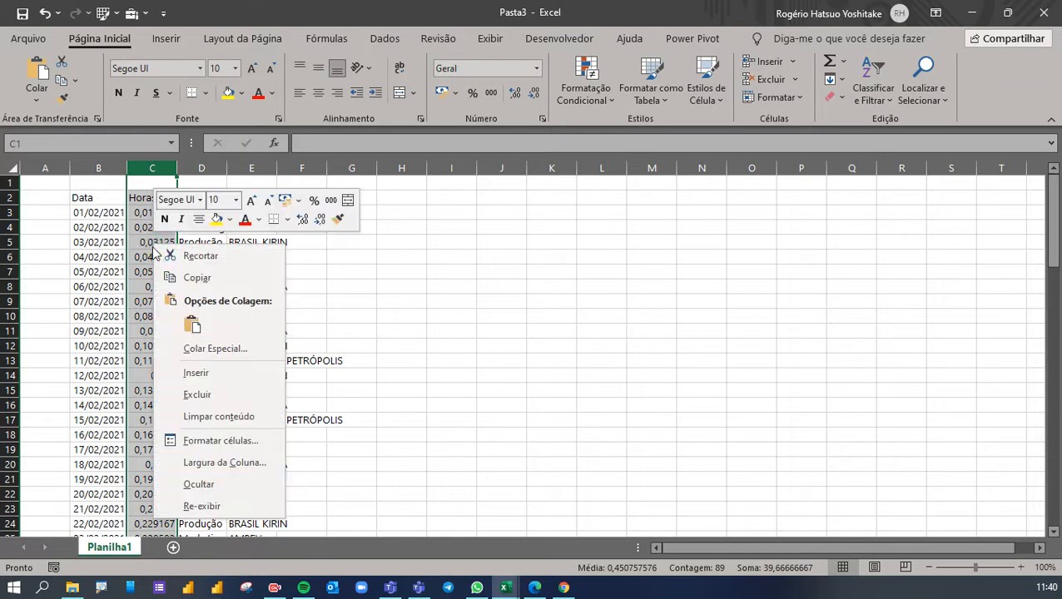
left_click(220, 440)
left_click_drag(180, 201, 568, 85)
left_click(454, 200)
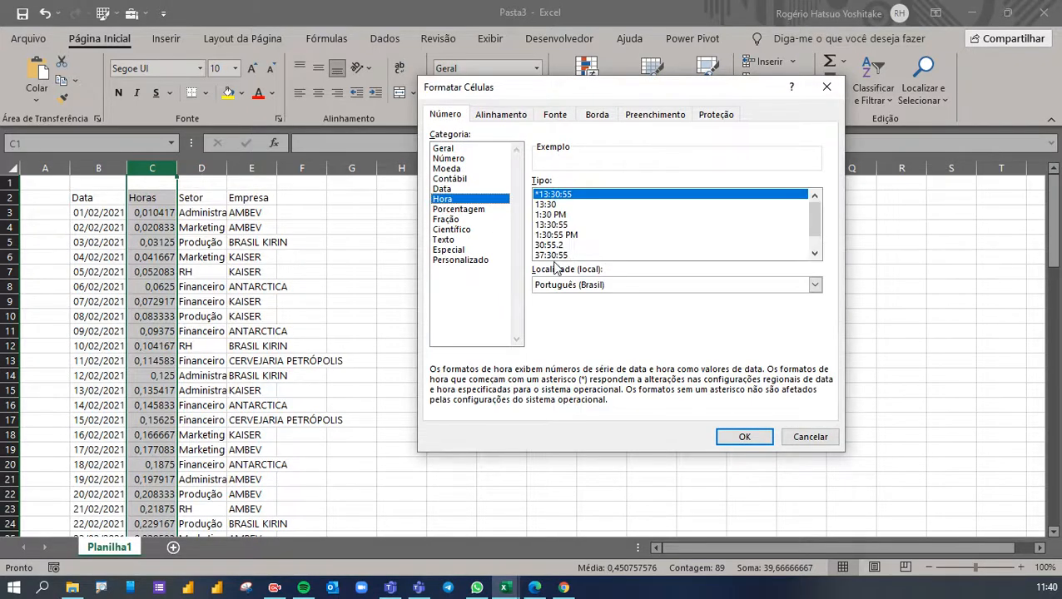
left_click(539, 255)
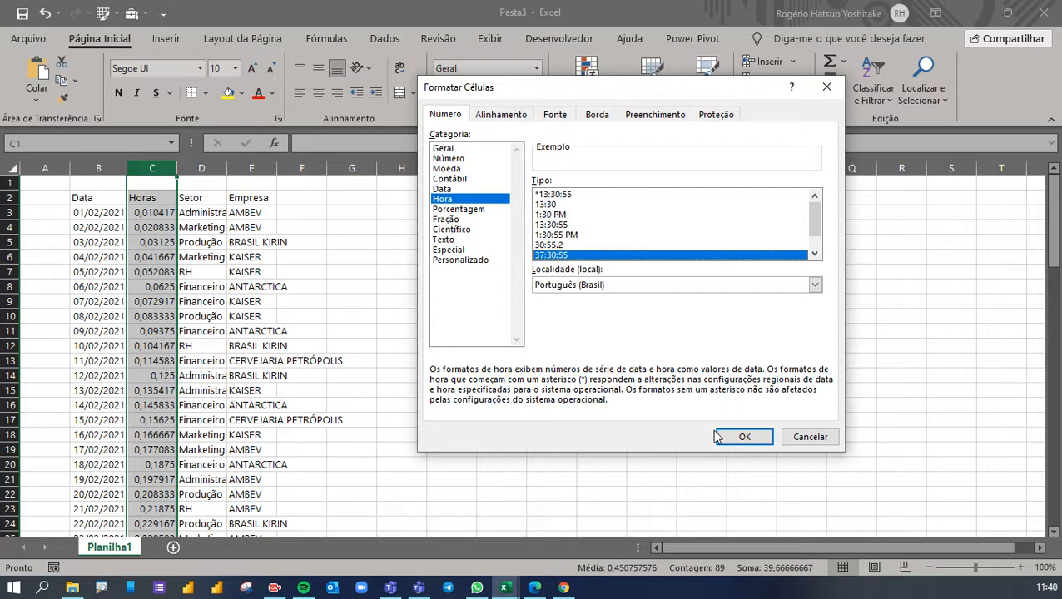
left_click(744, 436)
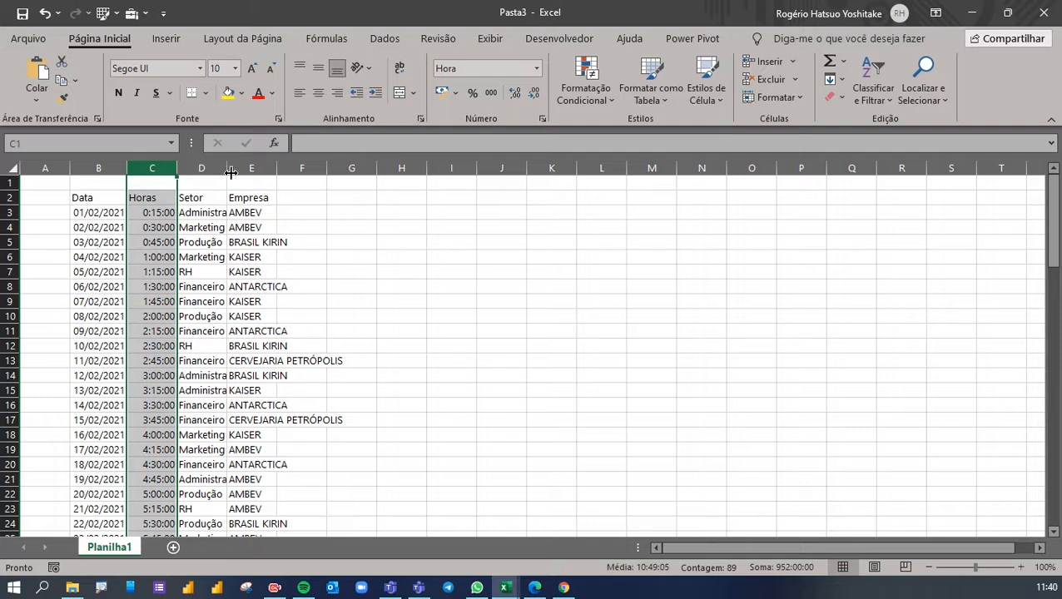
double_click(276, 169)
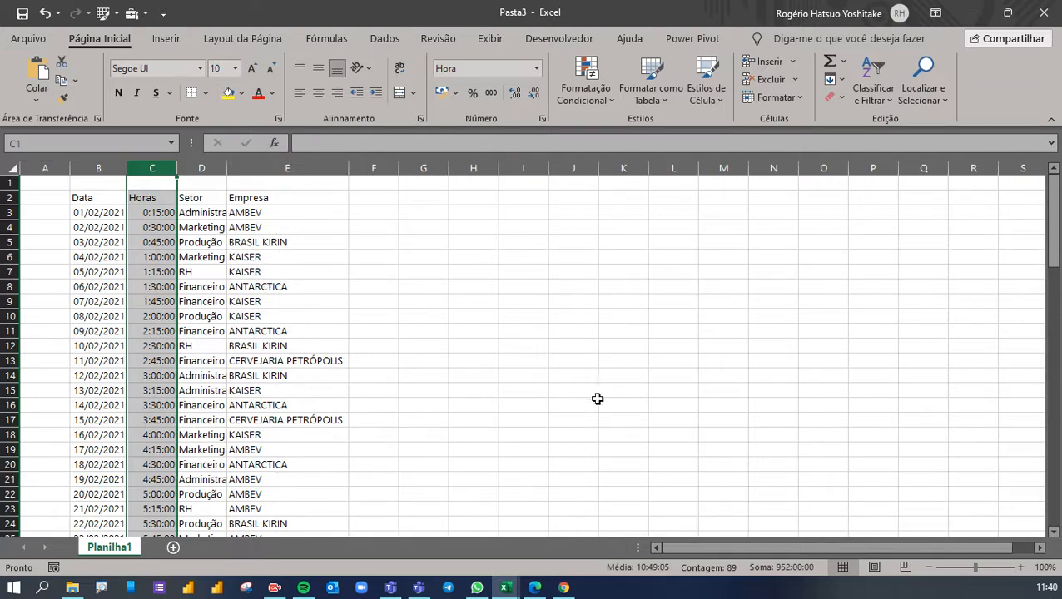
left_click(594, 404)
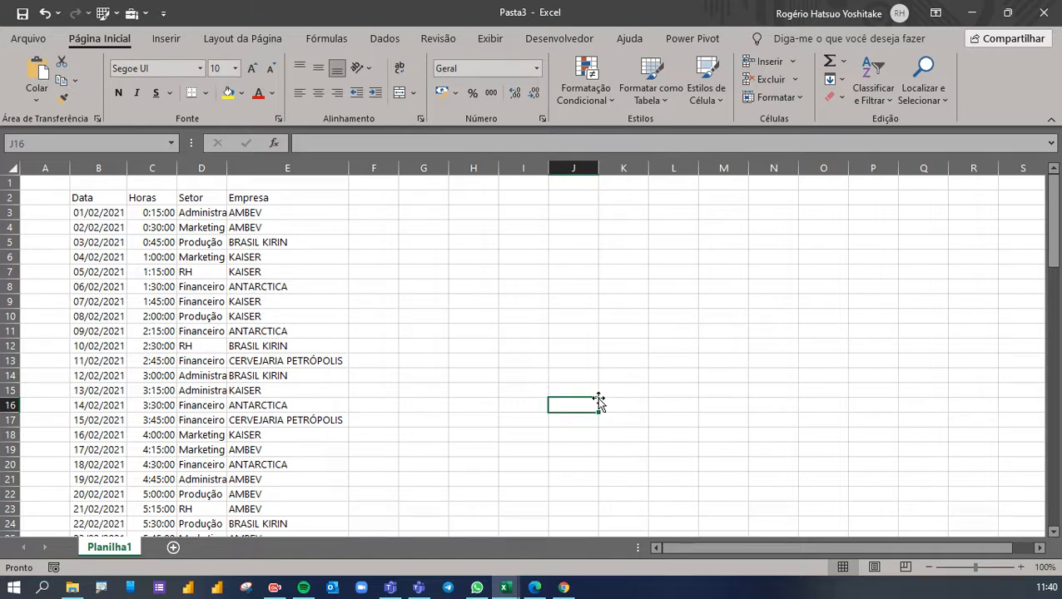
Step: Convert the full data range B2:E90 into a table with headers
left_click_drag(90, 199, 293, 523)
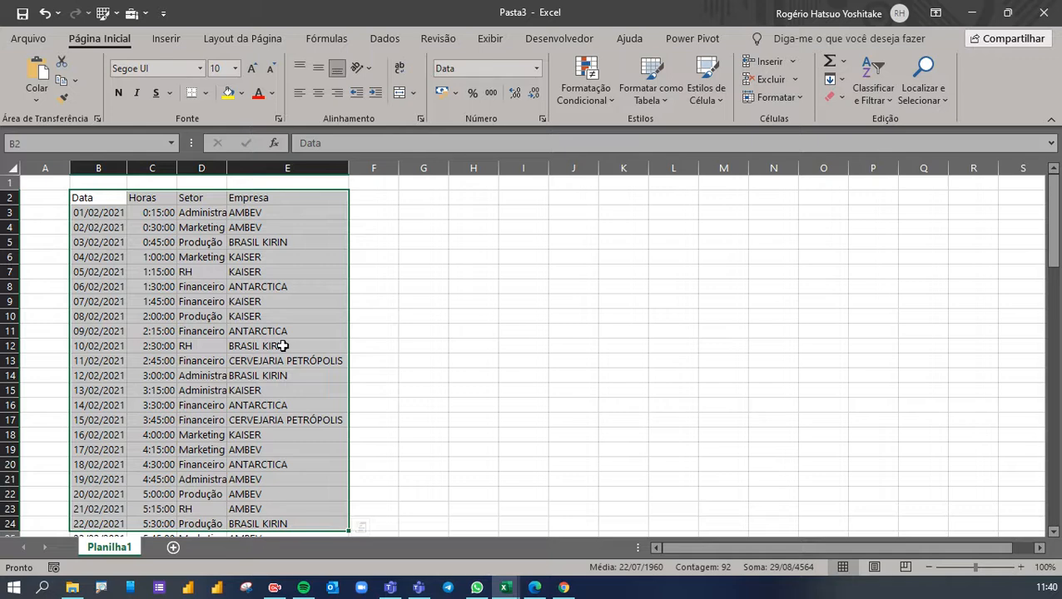
key("Up")
key("Down")
key("Down")
key("Up")
key("ctrl+shift+Down")
key("shift+Right")
key("shift+Right")
key("shift+Right")
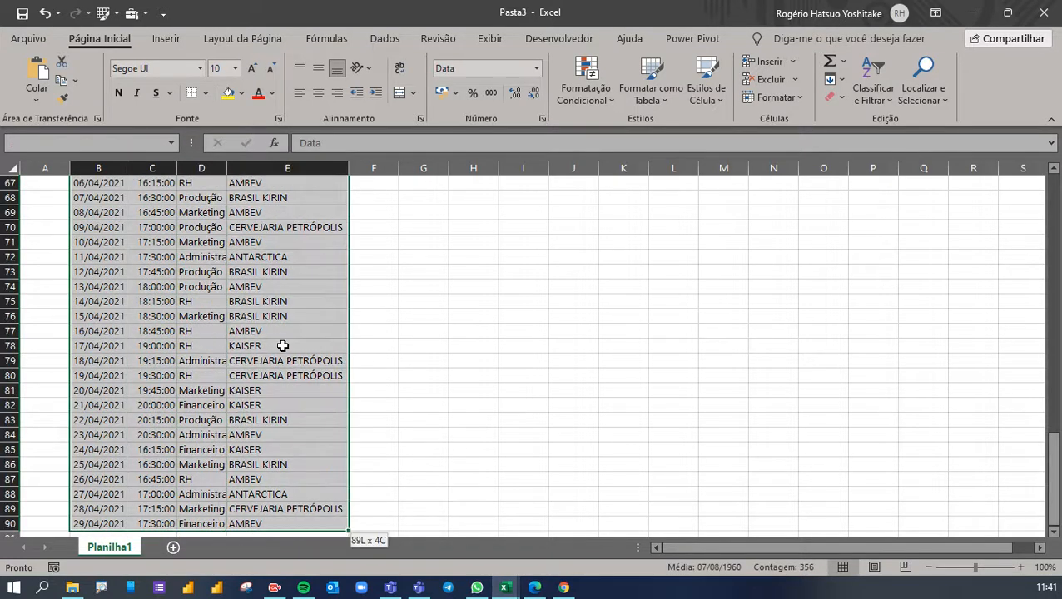
left_click(166, 38)
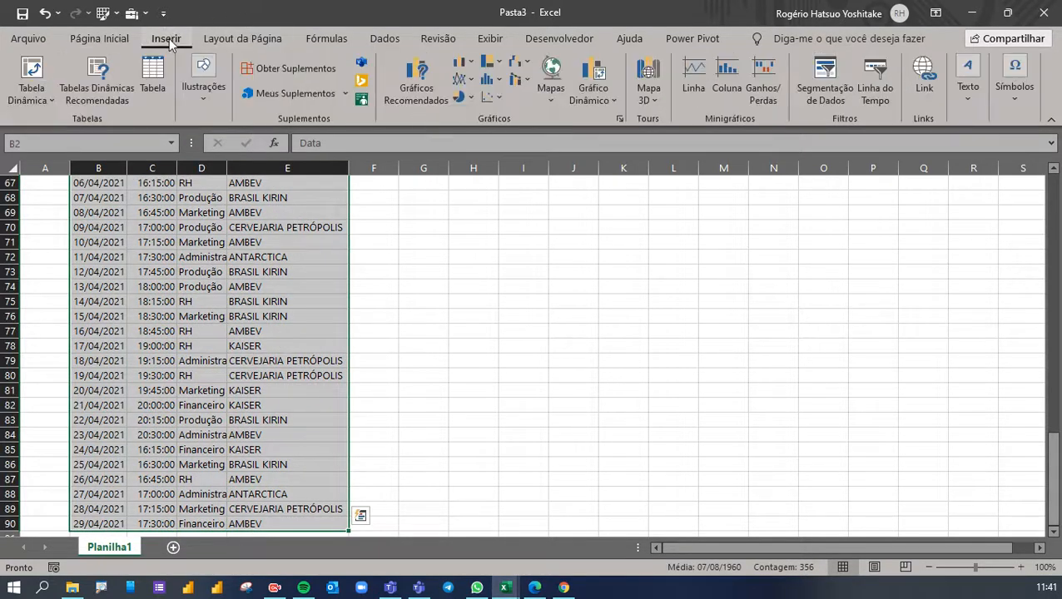
left_click(158, 88)
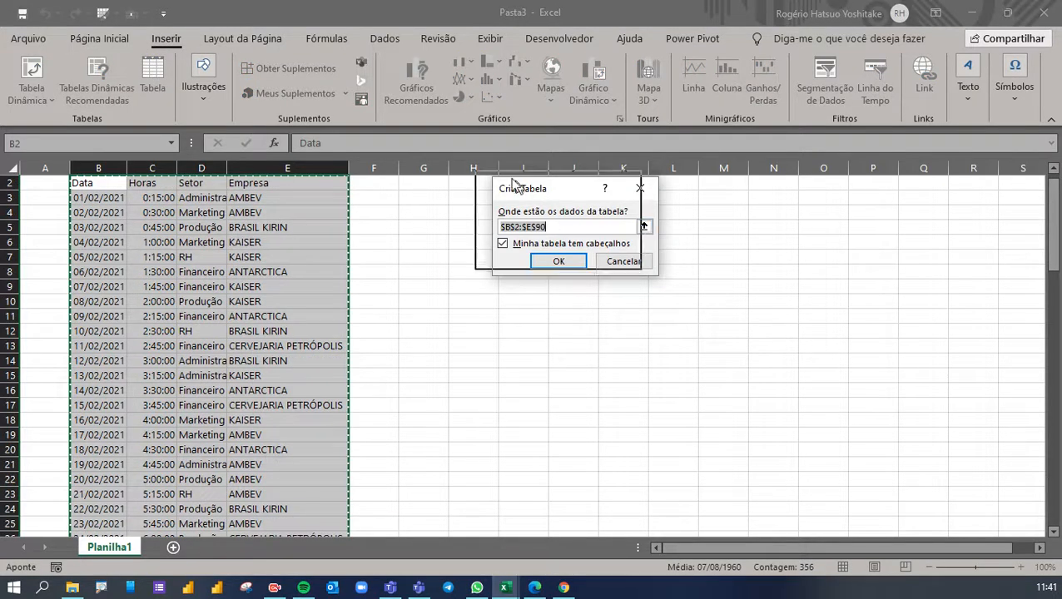
left_click_drag(545, 188, 468, 147)
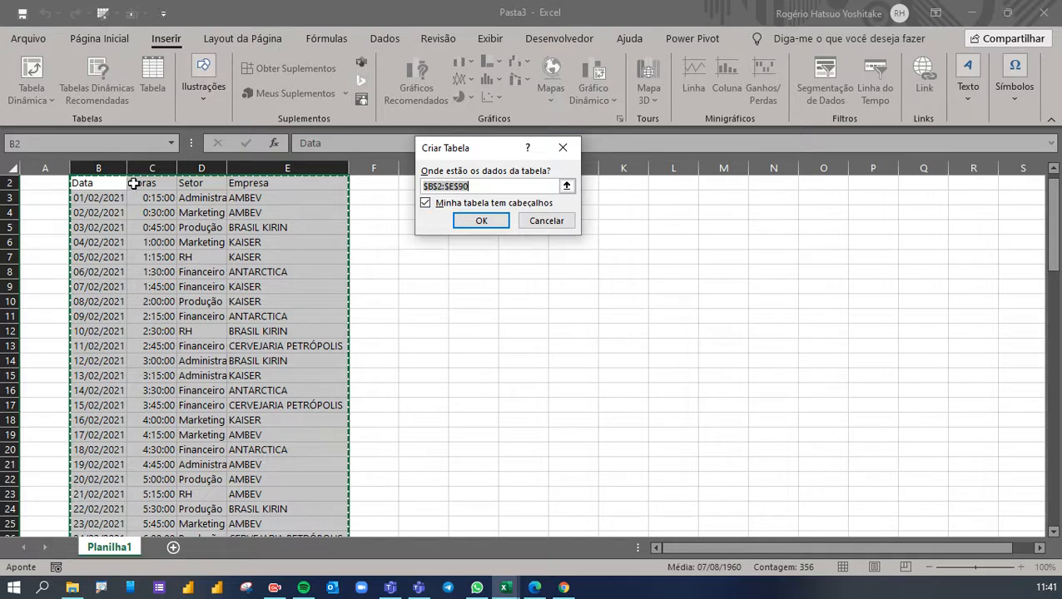
left_click(486, 223)
left_click(322, 366)
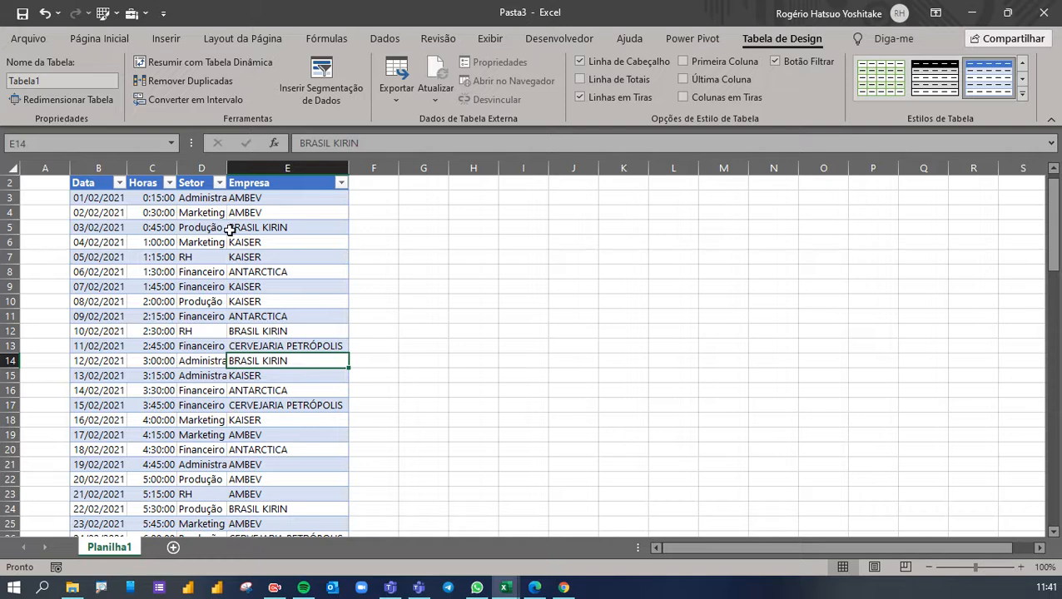
left_click(48, 81)
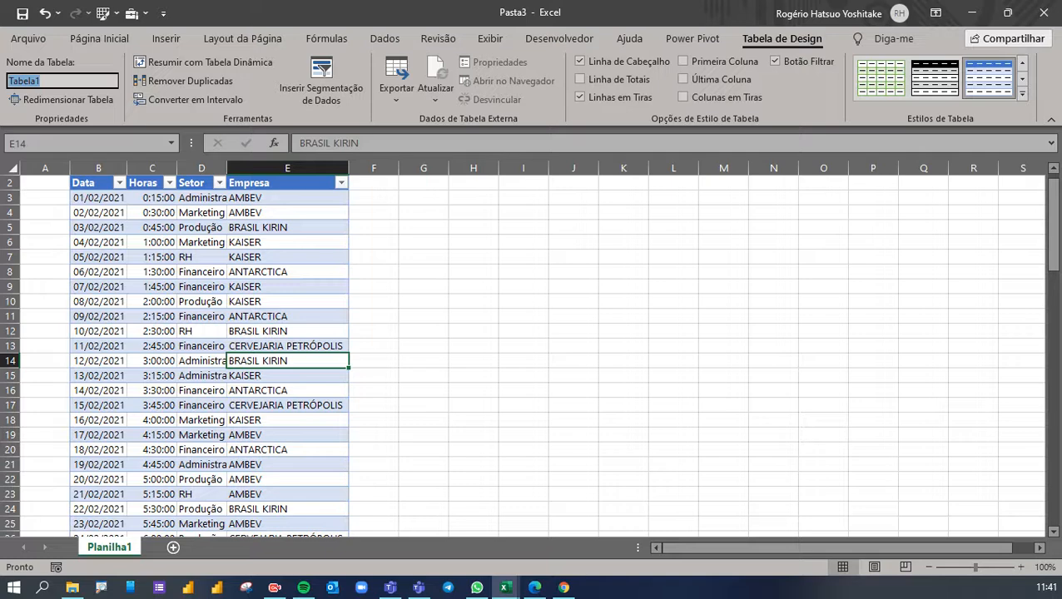
left_click(67, 100)
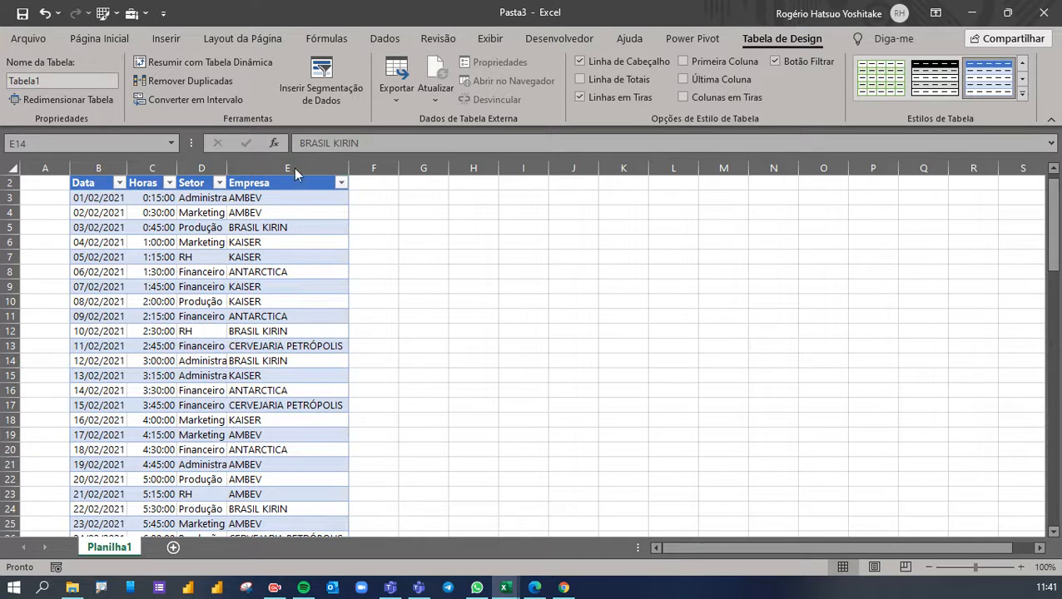
key("Escape")
key("ctrl+2")
mouse_move(51, 95)
left_mouse_down()
mouse_move(225, 345)
mouse_move(260, 422)
left_mouse_up()
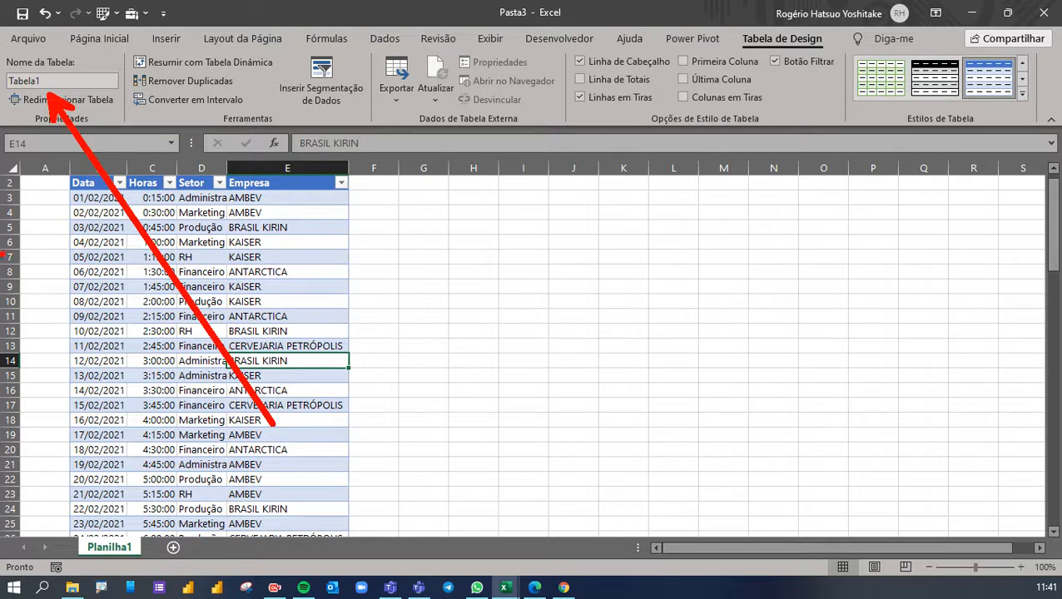
key("Escape")
Step: Rename the table as Relatorio_Horas
left_click(51, 83)
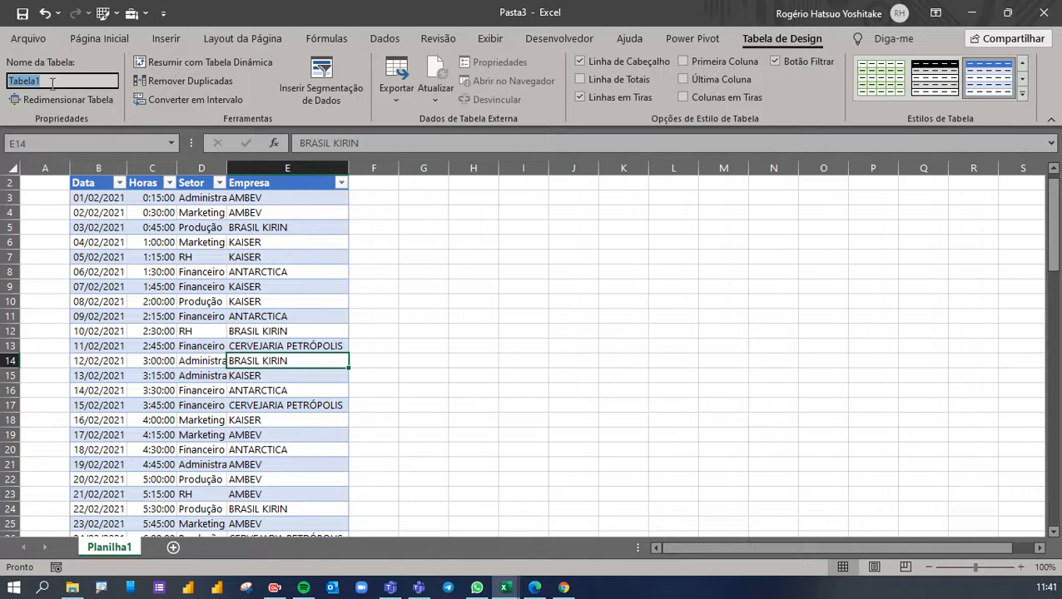
type("Ra")
type("latorio_Horas")
left_click(407, 283)
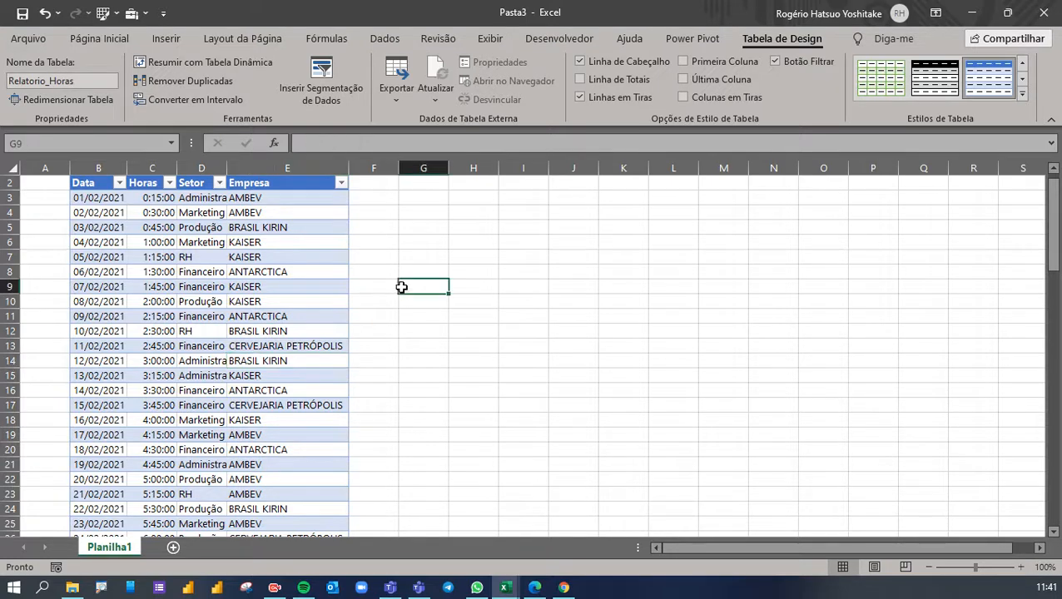
Step: Load the Relatorio_Horas table into the Power Query Editor from the worksheet
left_click_drag(86, 184, 255, 439)
scroll(254, 438, "up", 2)
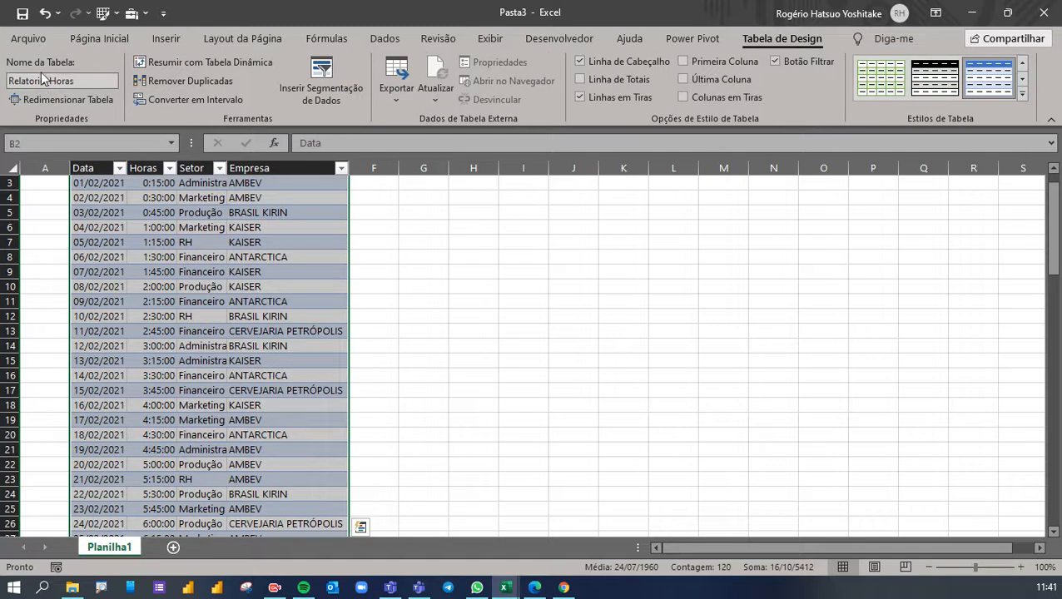
left_click(175, 356)
scroll(175, 356, "up", 1)
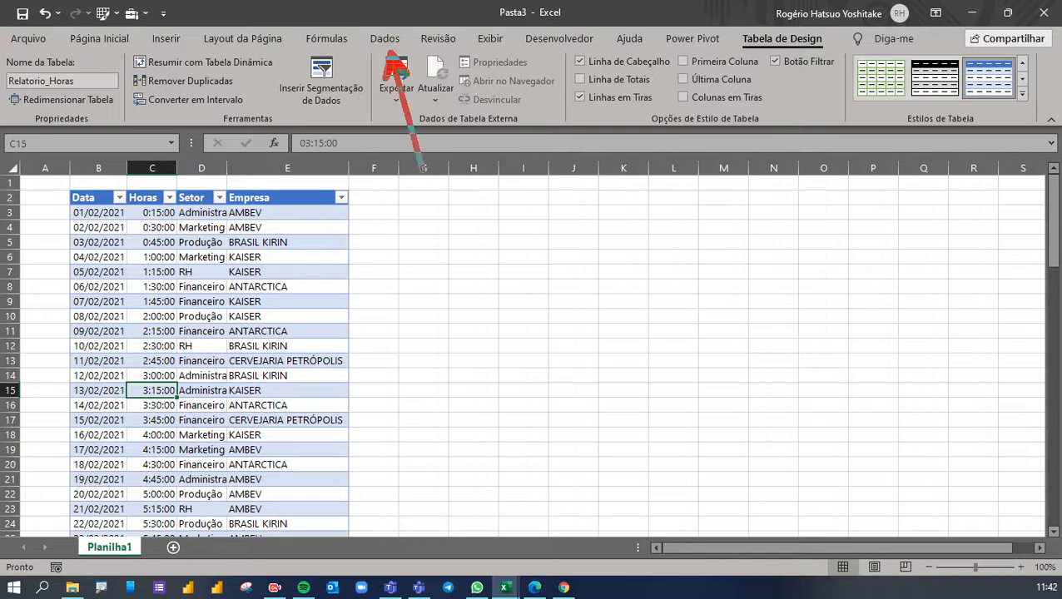
left_click(385, 38)
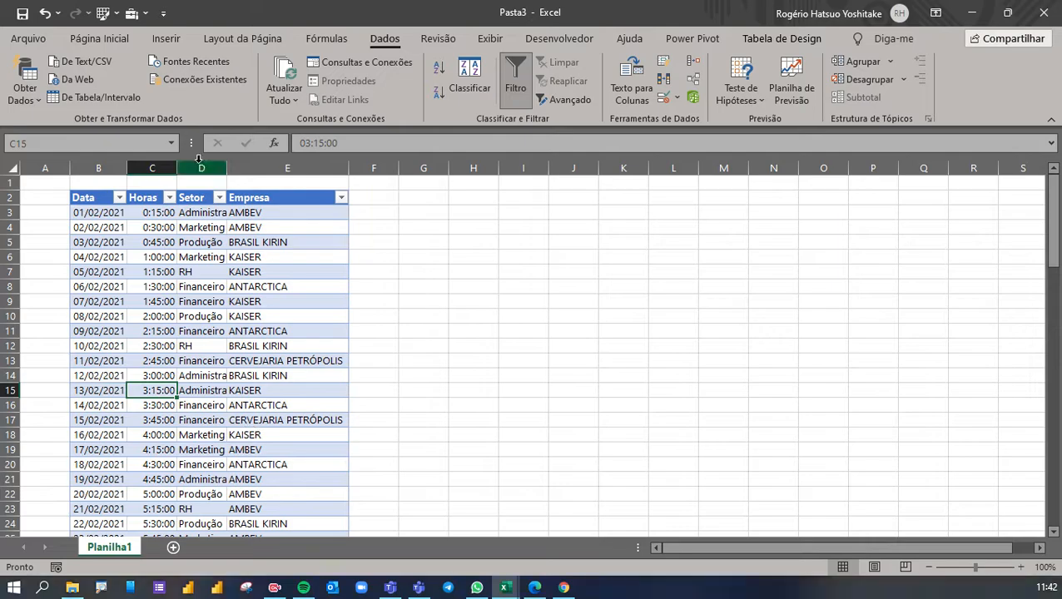
left_click(152, 242)
left_click(96, 98)
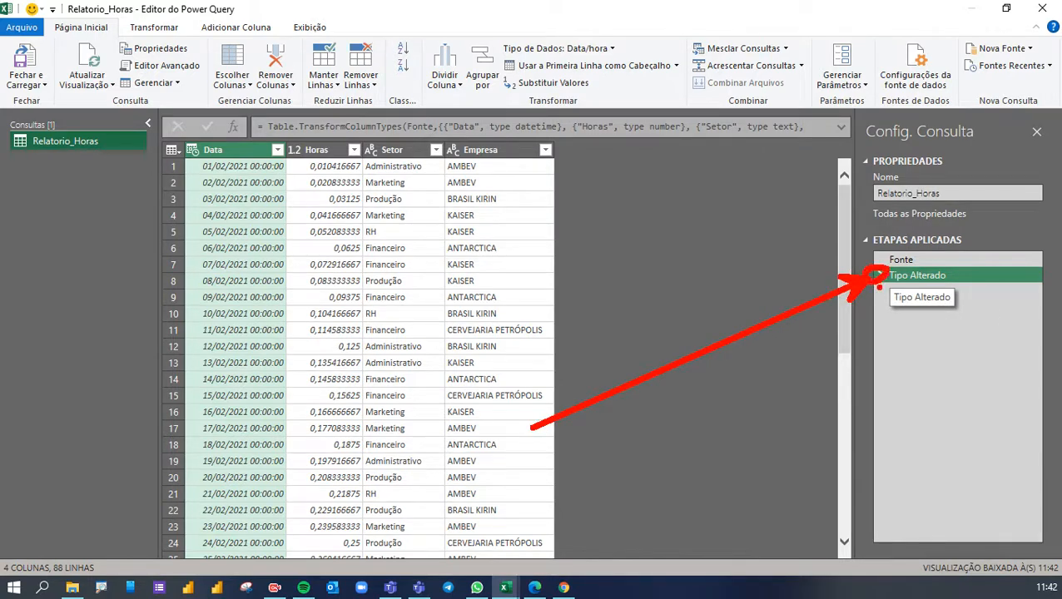
Step: Delete the Tipo Alterado step from the Relatorio_Horas query
left_click(881, 275)
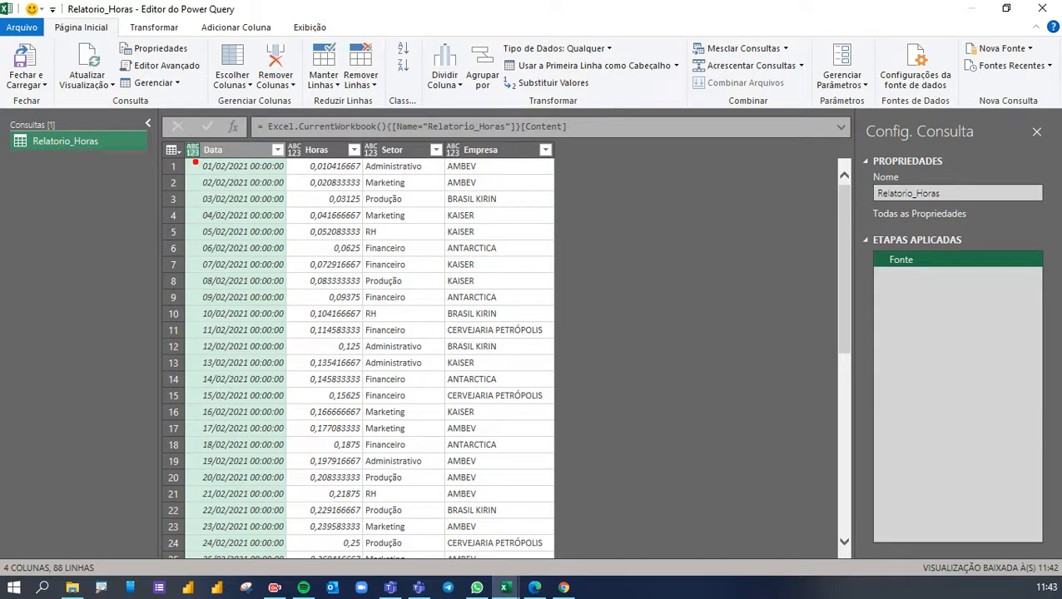
Step: Set the Data column's type to Data and the Horas column's type to Duração
left_click(192, 151)
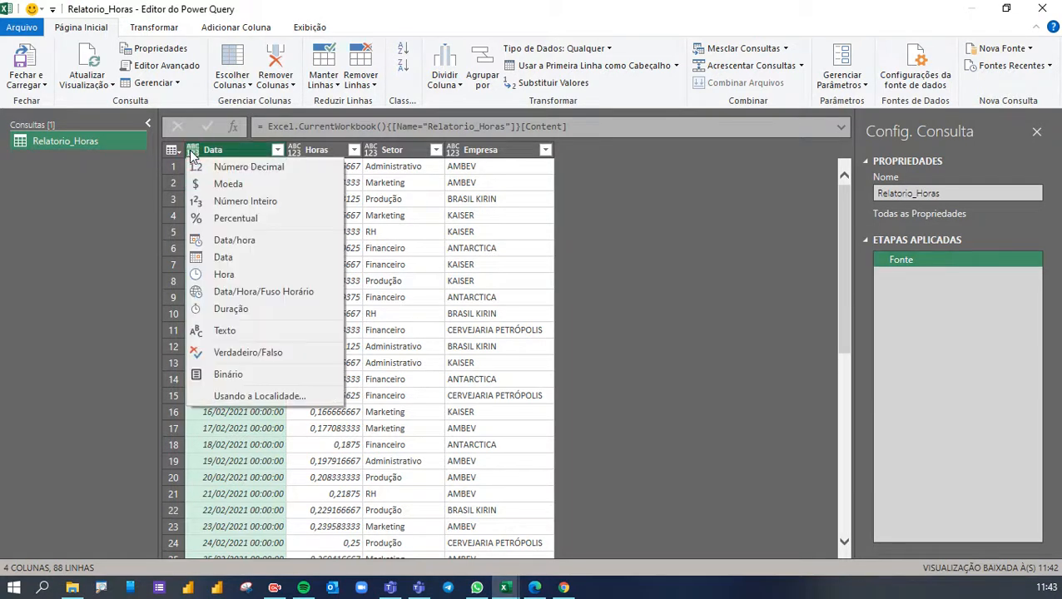
left_click(222, 257)
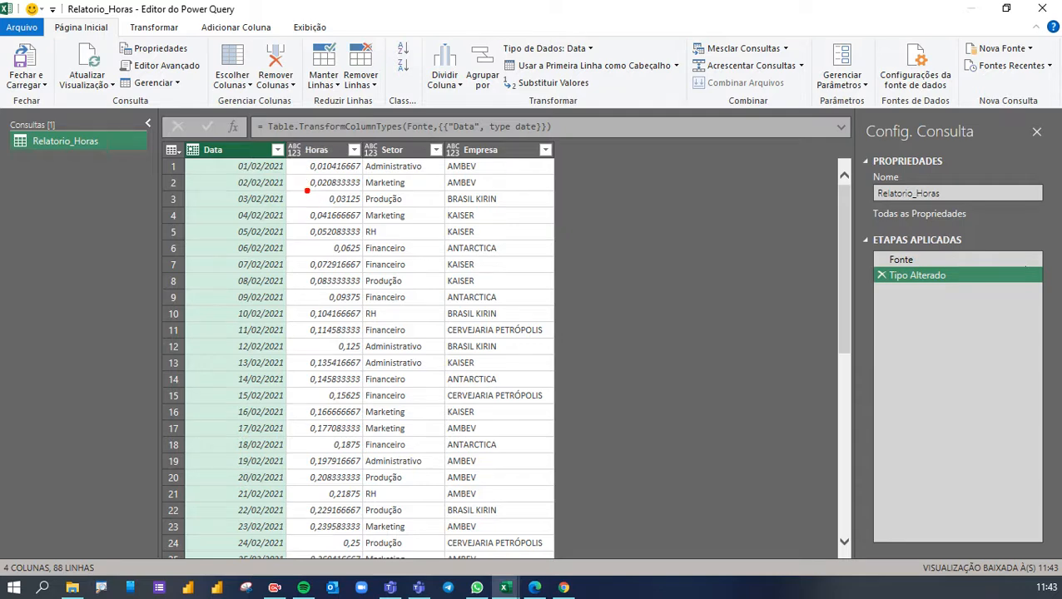
mouse_move(277, 169)
left_mouse_down()
mouse_move(368, 198)
mouse_move(334, 171)
mouse_move(282, 172)
left_mouse_up()
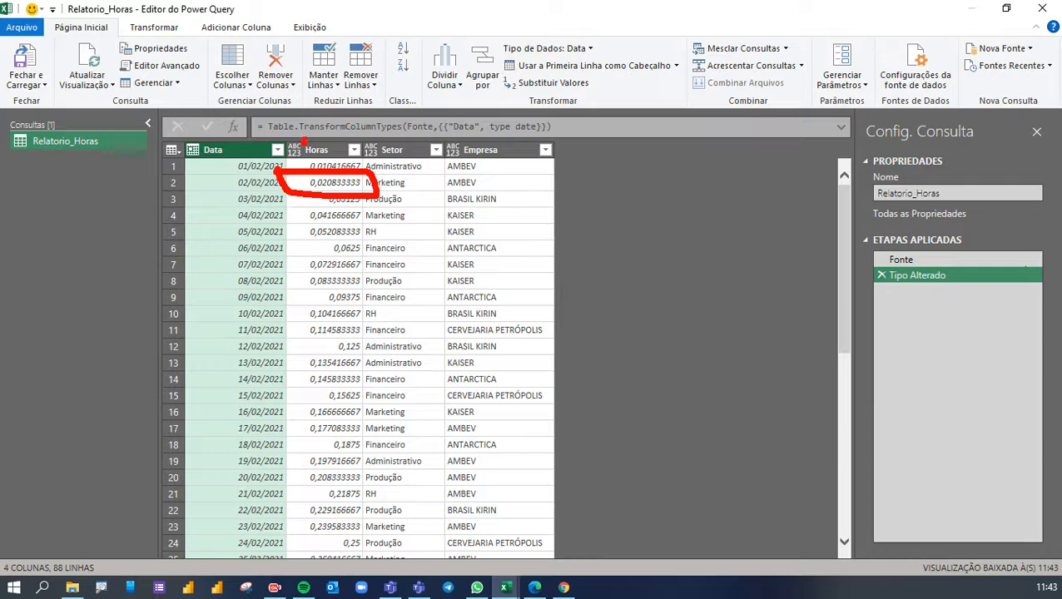
left_click_drag(304, 143, 369, 42)
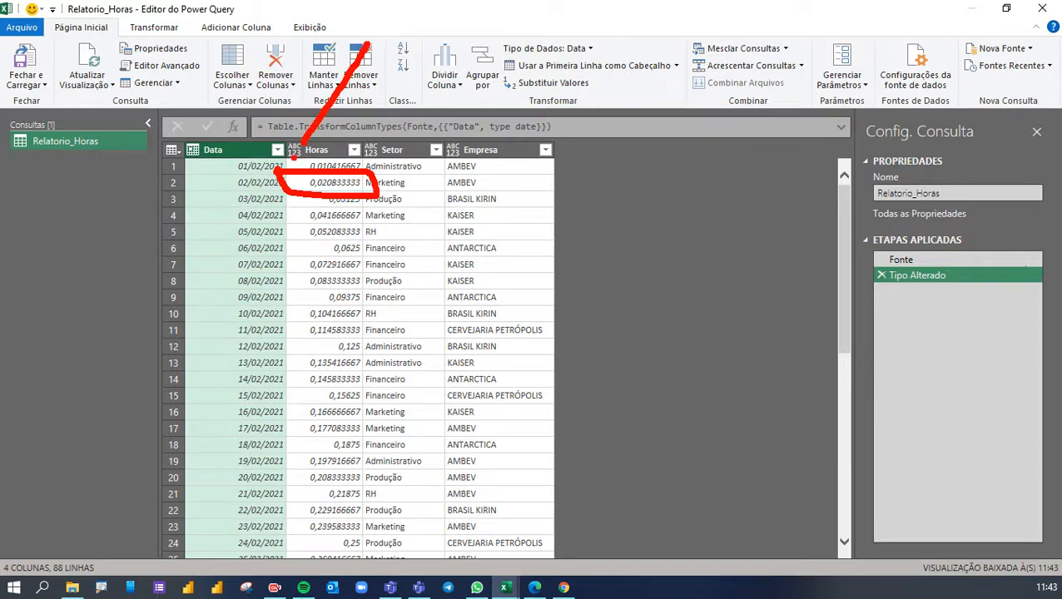
key("Escape")
left_click(295, 151)
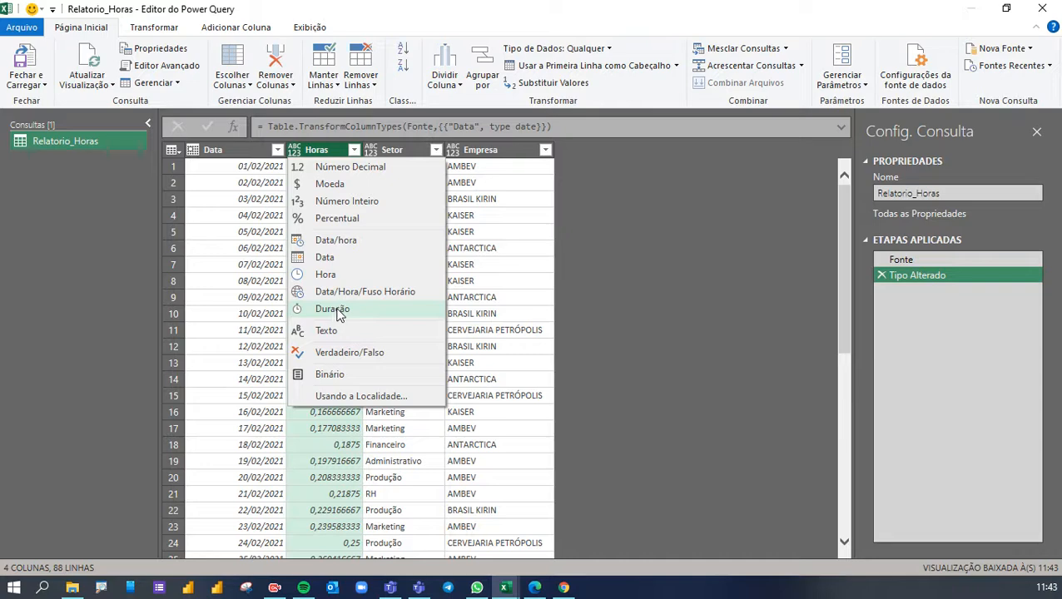
left_click(338, 311)
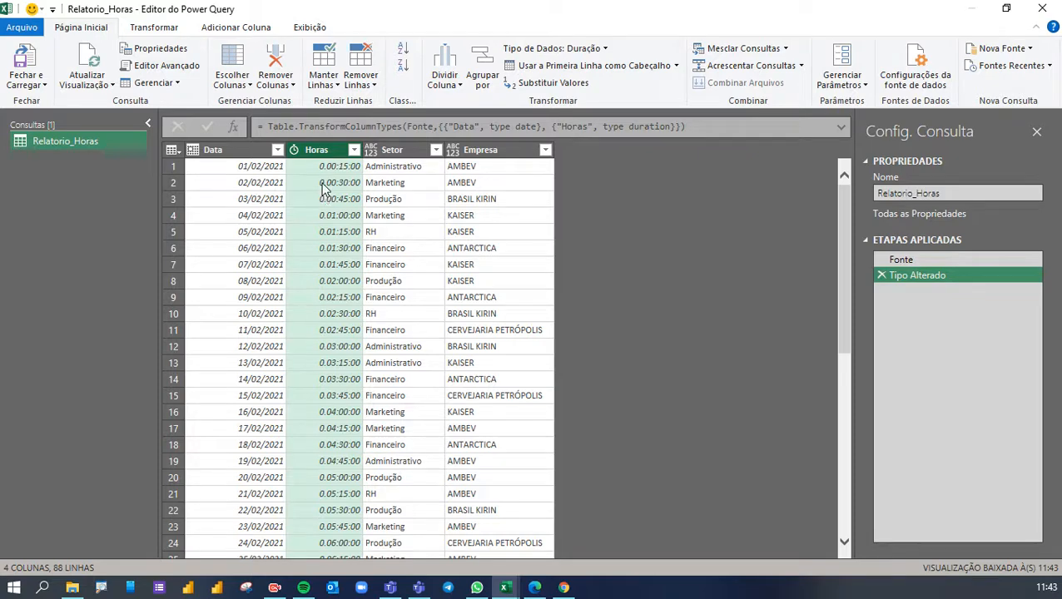
Step: Change the type of the Setor and Empresa columns together to Texto
left_click(395, 153)
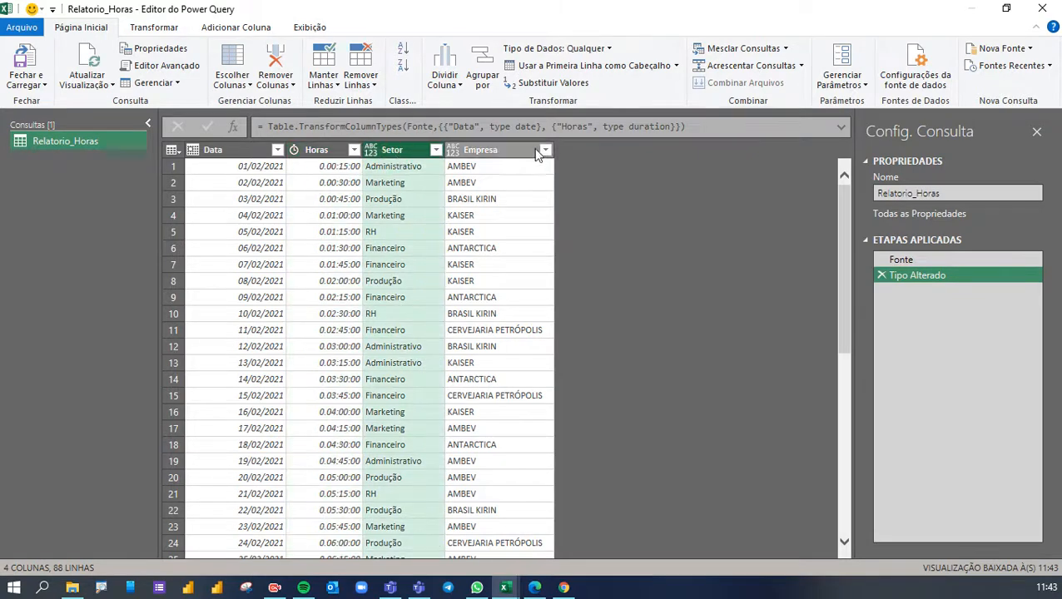
left_click(510, 155, "shift")
right_click(505, 152)
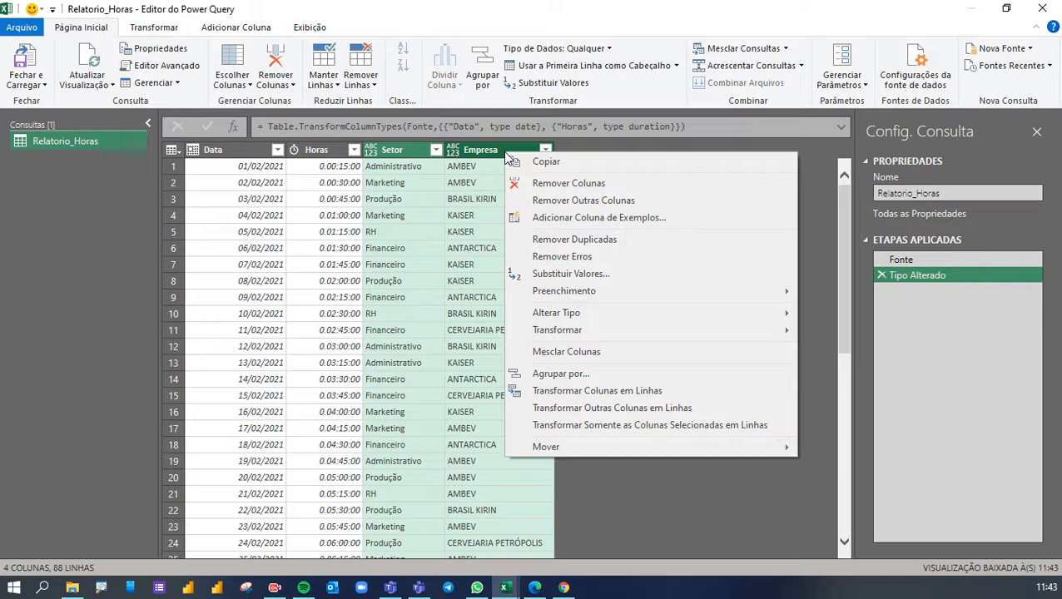
mouse_move(571, 313)
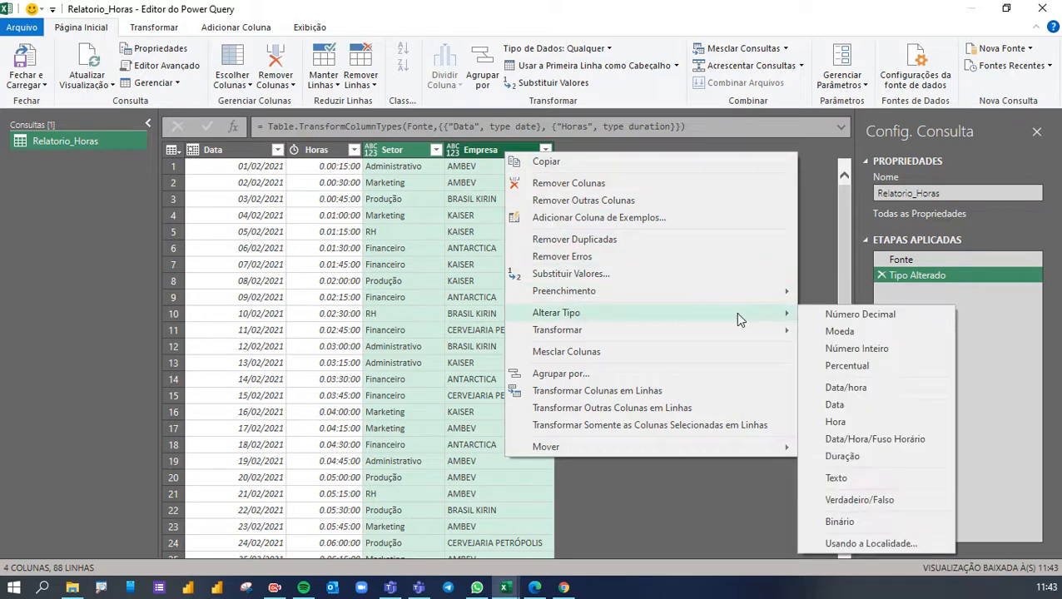
left_click(836, 478)
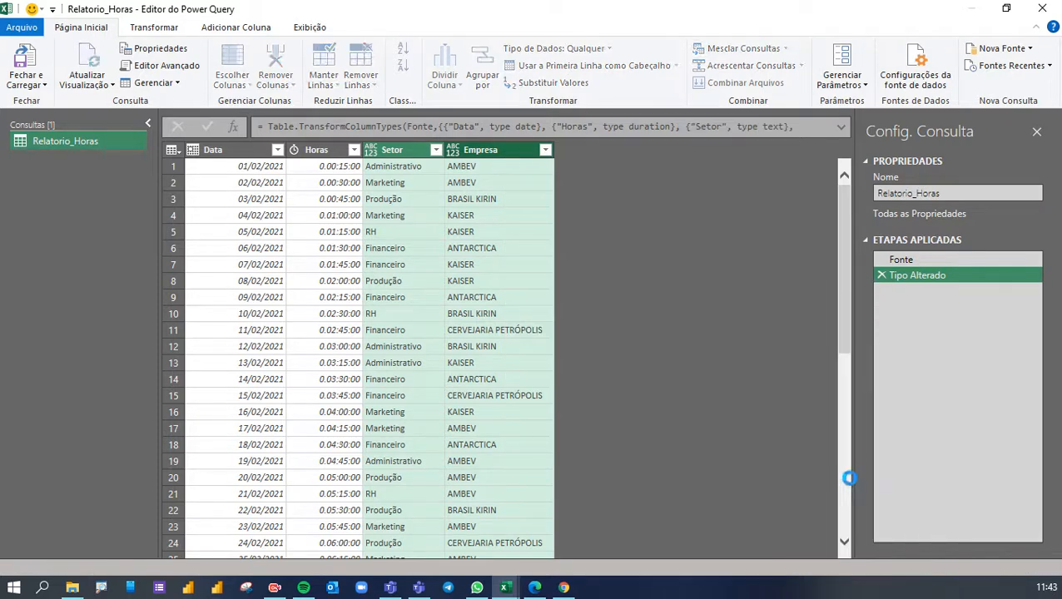
left_click(480, 231)
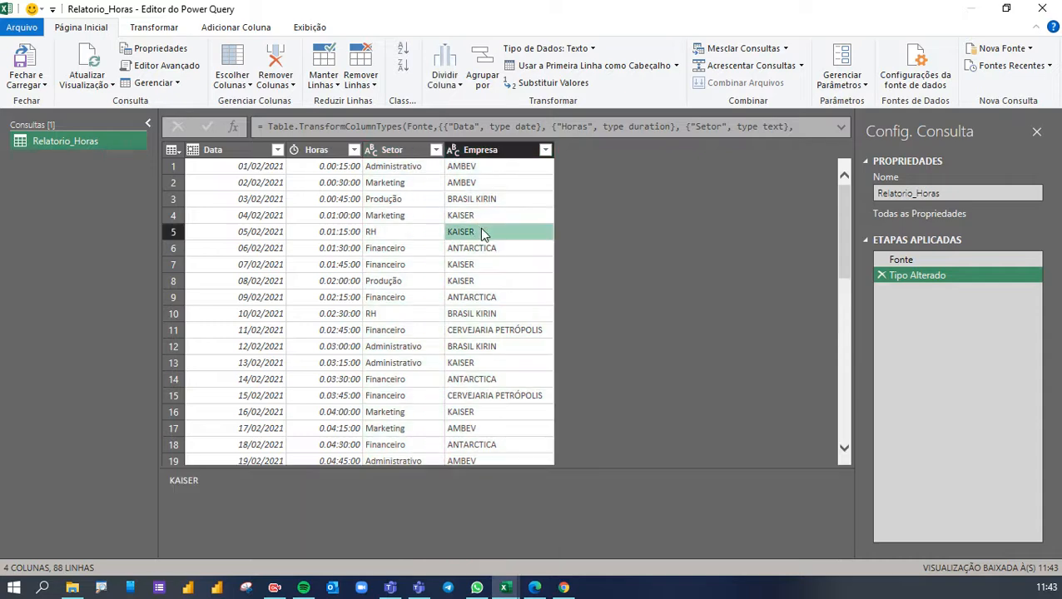
Step: Transform the text in the Setor column to MAIÚSCULA
left_click(393, 183)
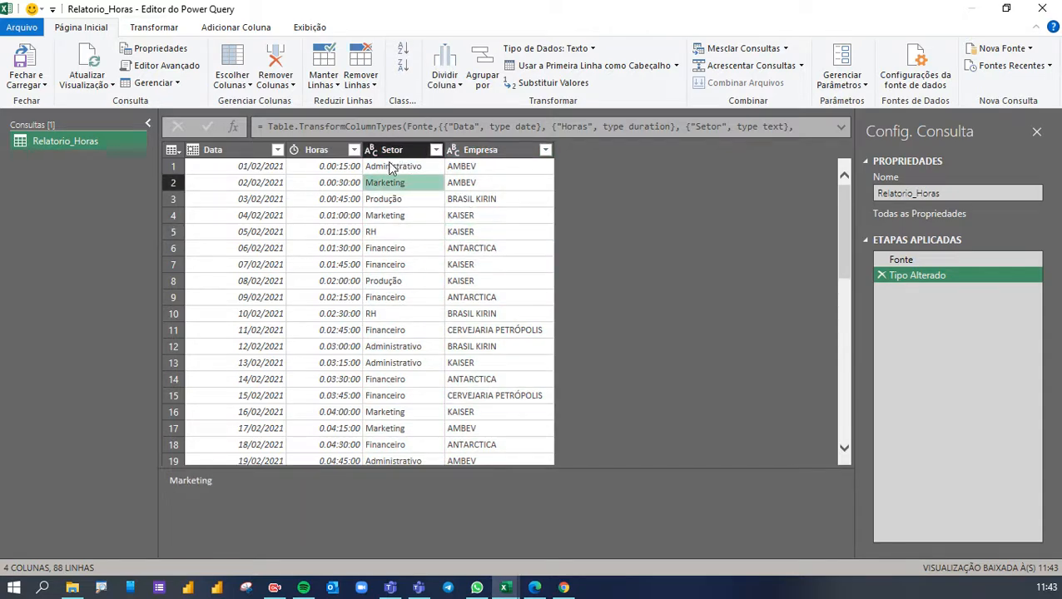
left_click(394, 169)
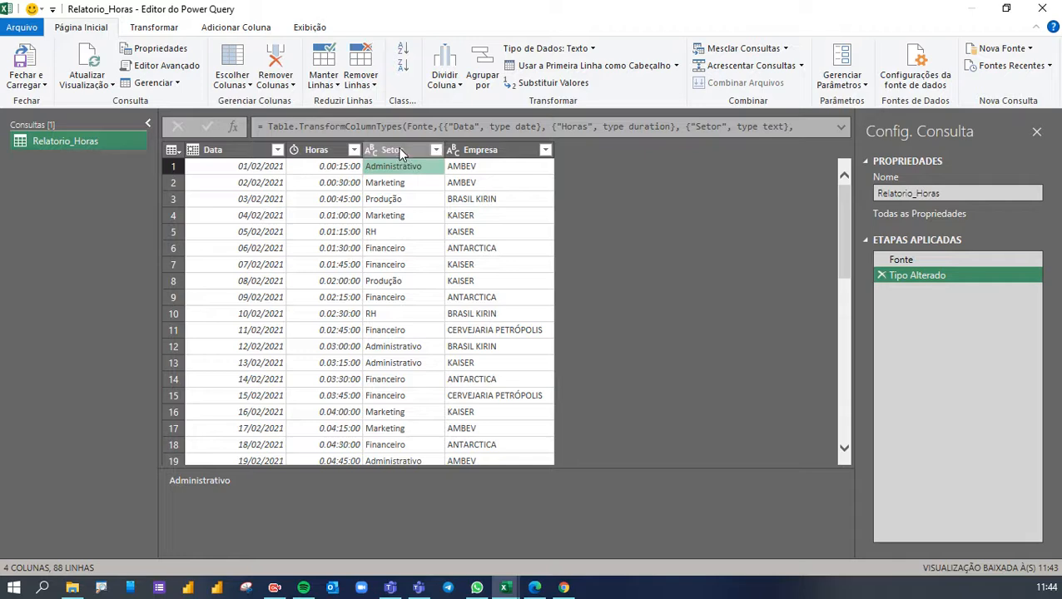
left_click(399, 152)
right_click(400, 152)
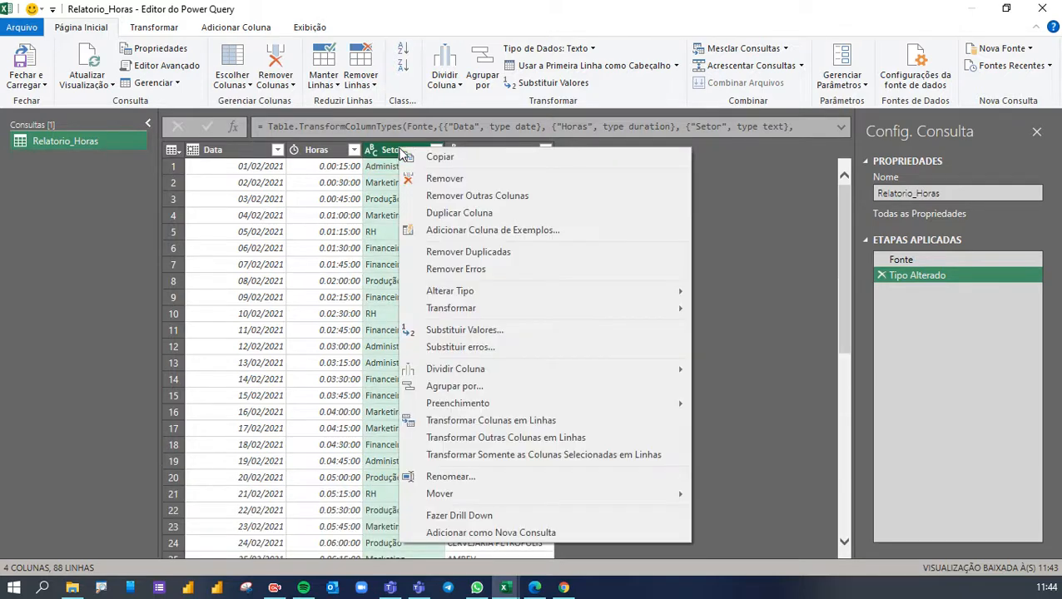
mouse_move(478, 311)
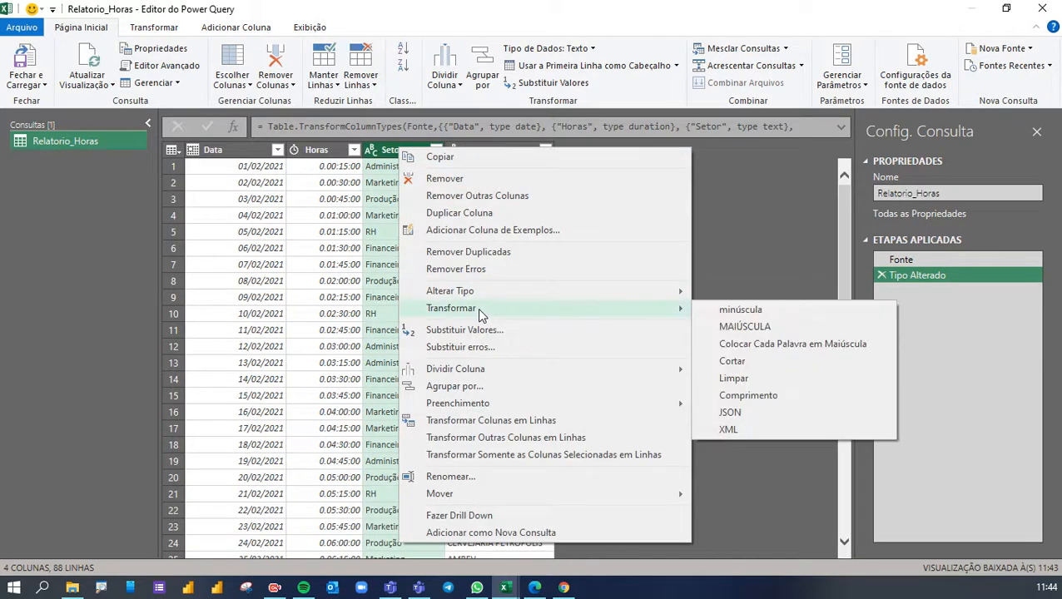
left_click(722, 328)
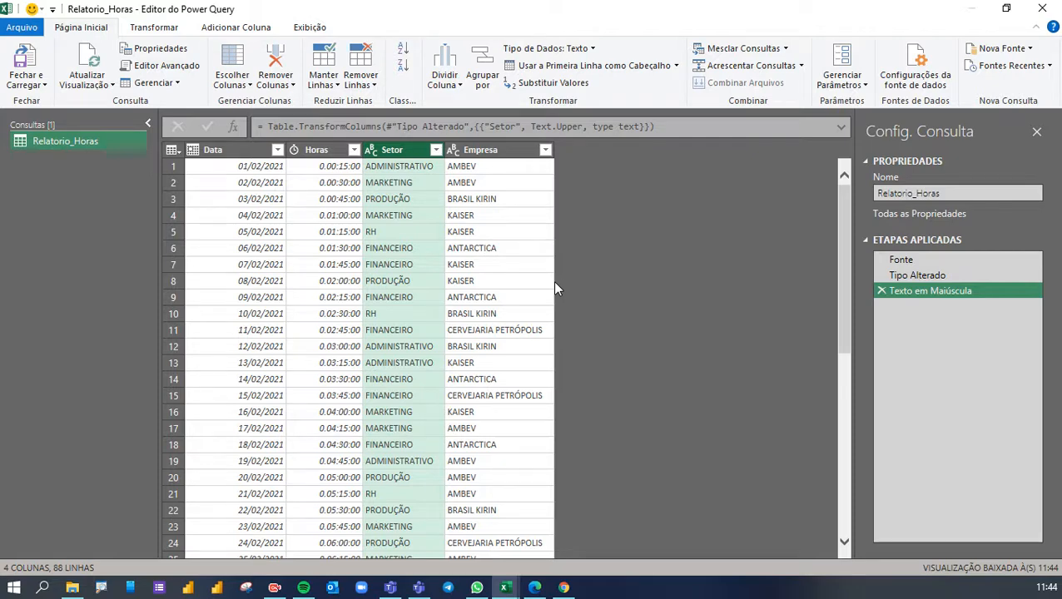
Step: Set up a basic Agrupar por grouping on Setor with a new column named Tempo Total
left_click(485, 201)
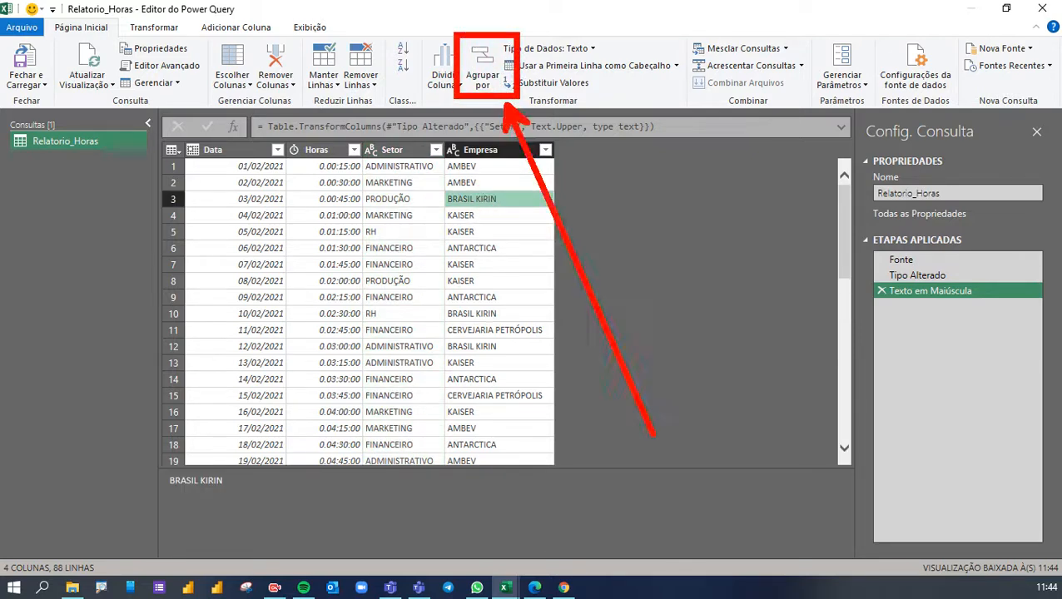
mouse_move(56, 43)
left_mouse_down()
mouse_move(115, 34)
mouse_move(134, 12)
mouse_move(57, 17)
mouse_move(51, 39)
left_mouse_up()
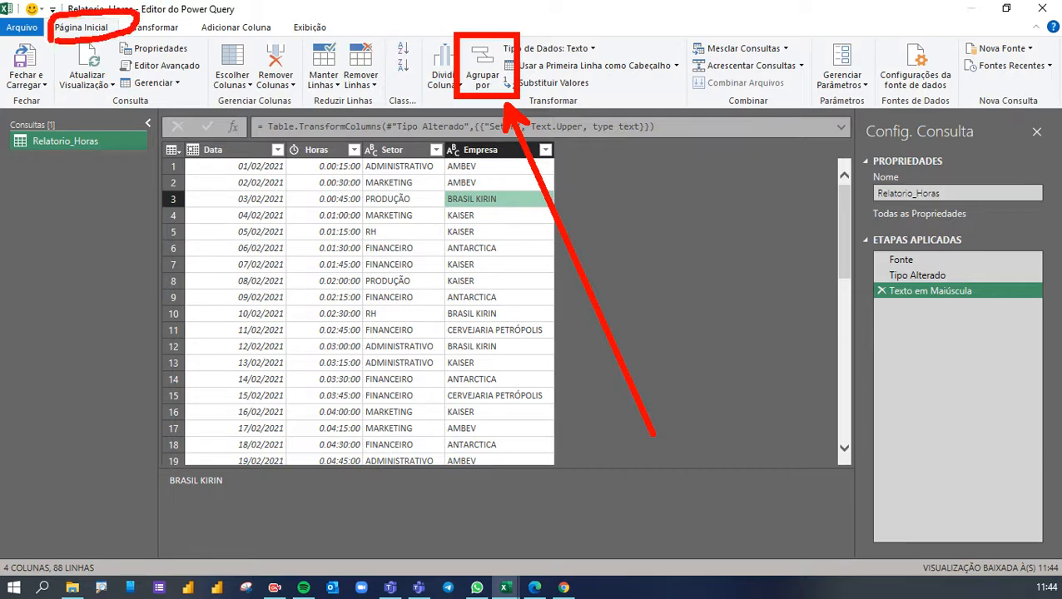
key("Escape")
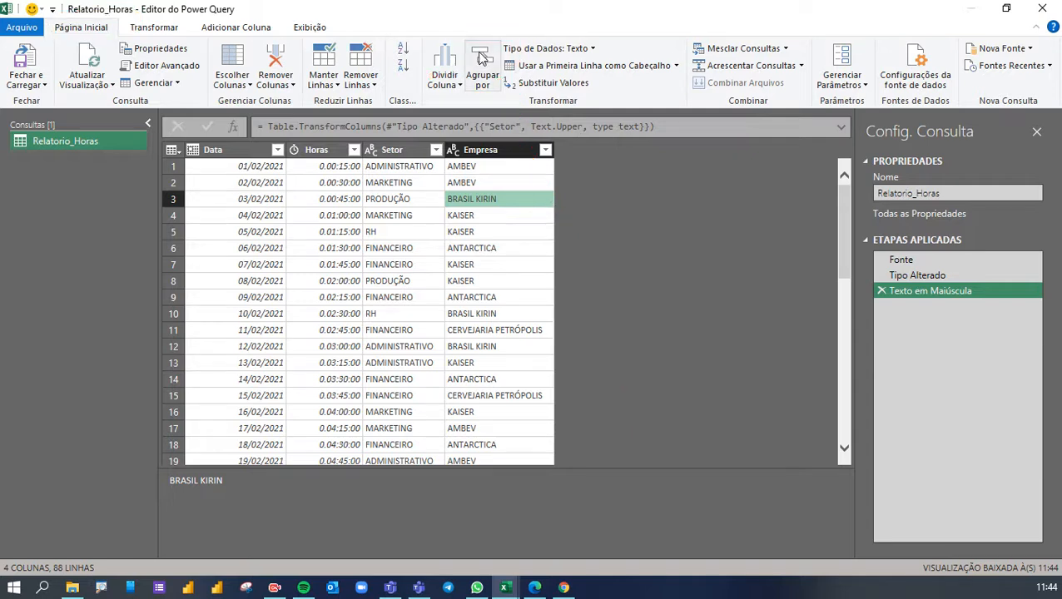
left_click(483, 67)
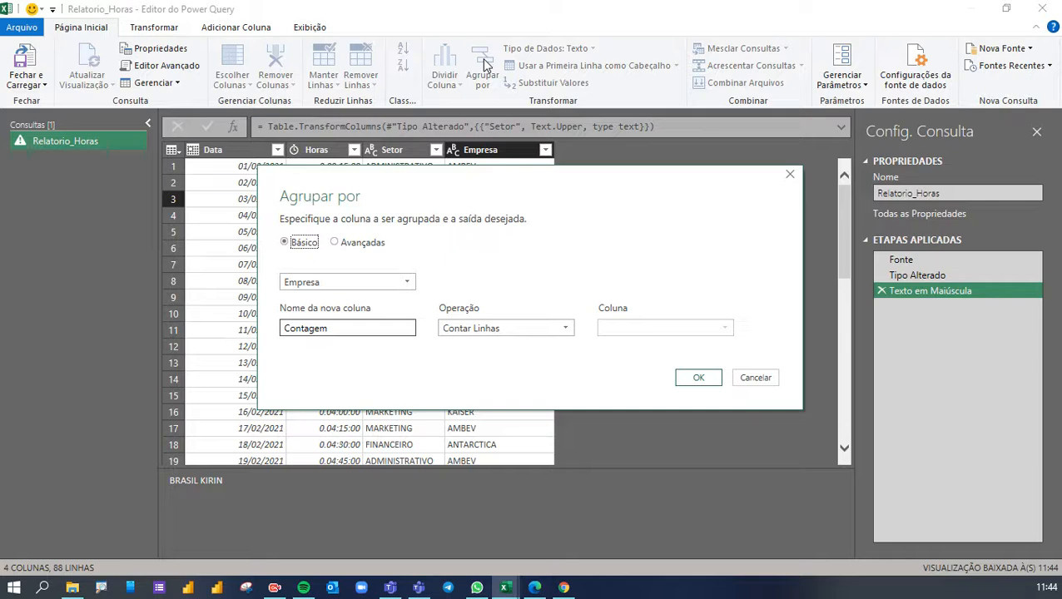
left_click_drag(397, 191, 566, 111)
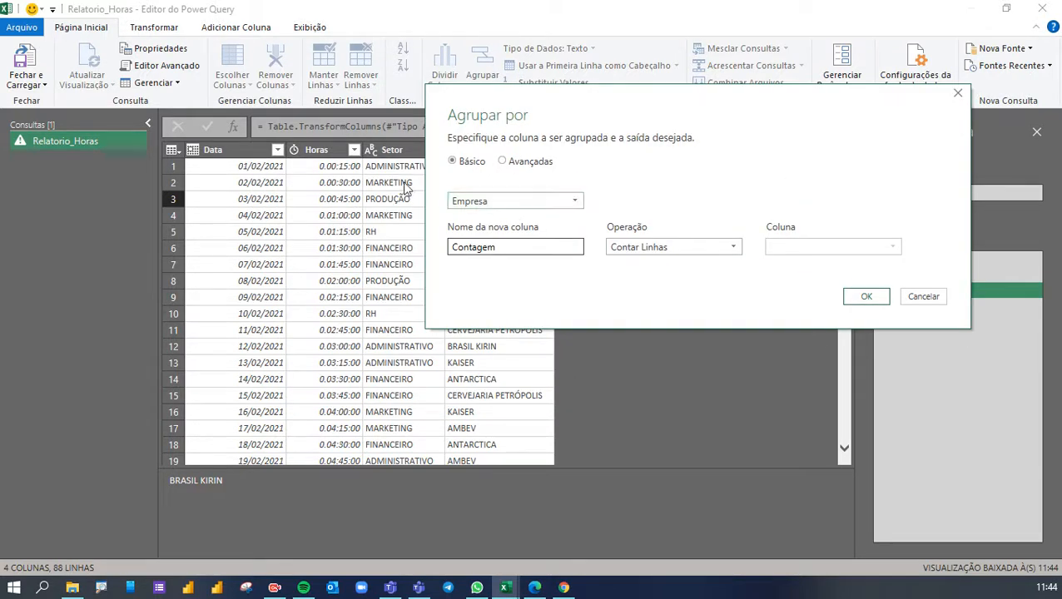
left_click(510, 209)
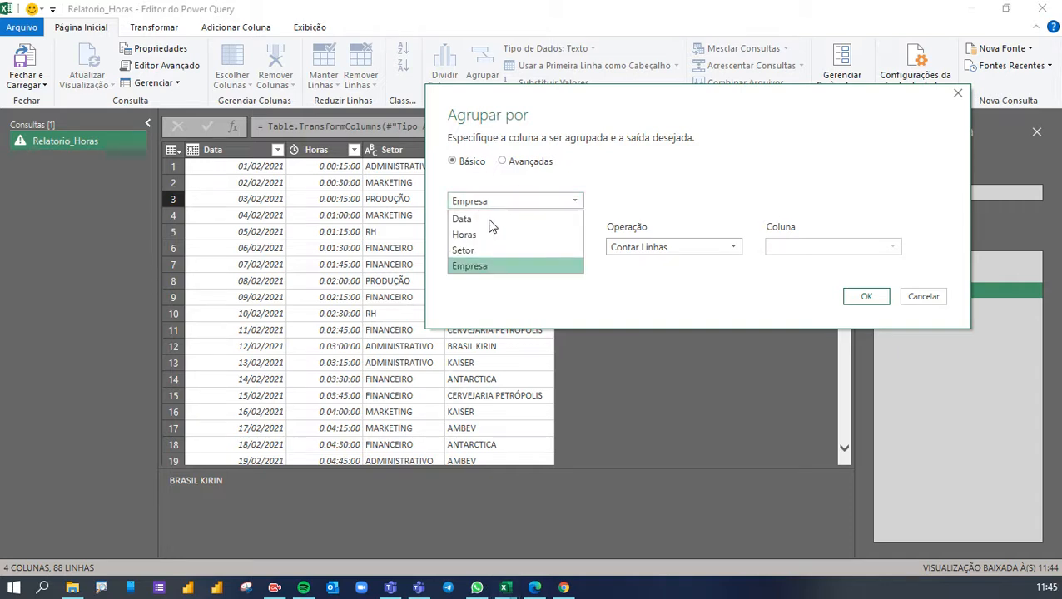
left_click(468, 249)
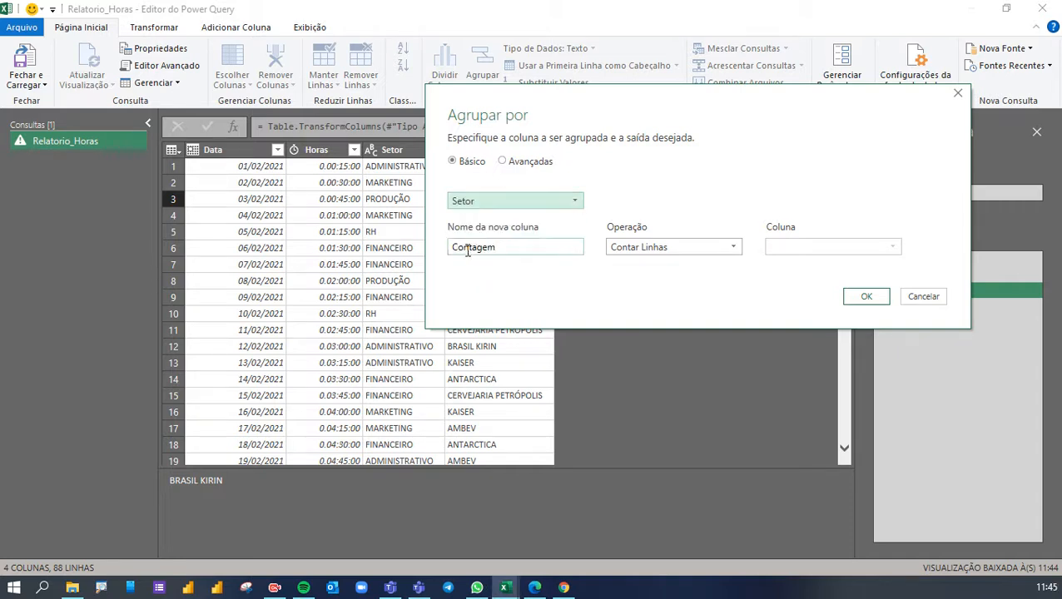
left_click_drag(450, 248, 531, 250)
type("Tempo Total")
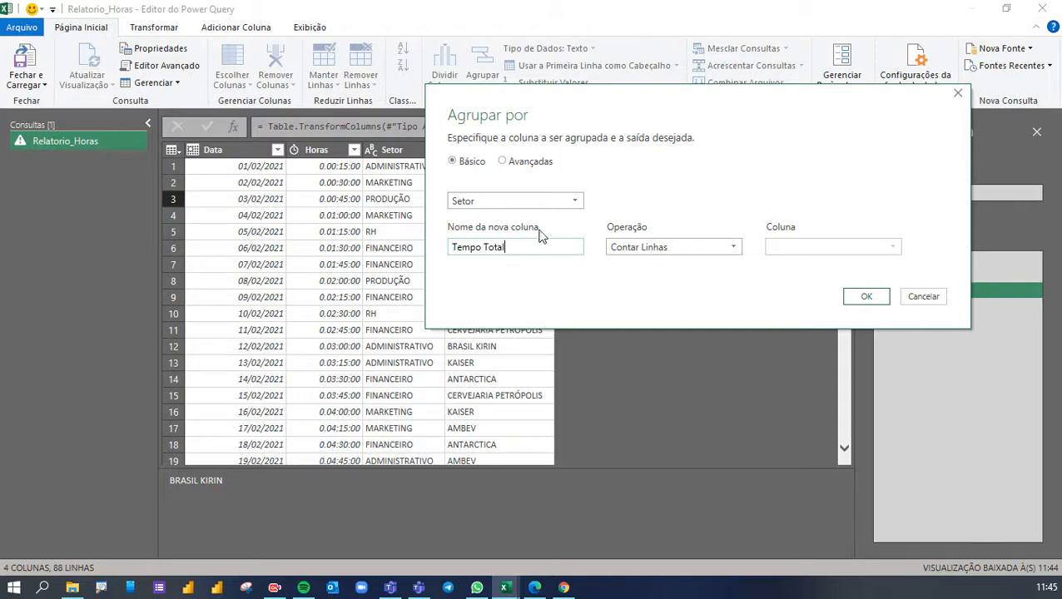
Step: Use the Soma operation on the Horas column for Tempo Total and apply the grouping
left_click_drag(662, 250, 730, 385)
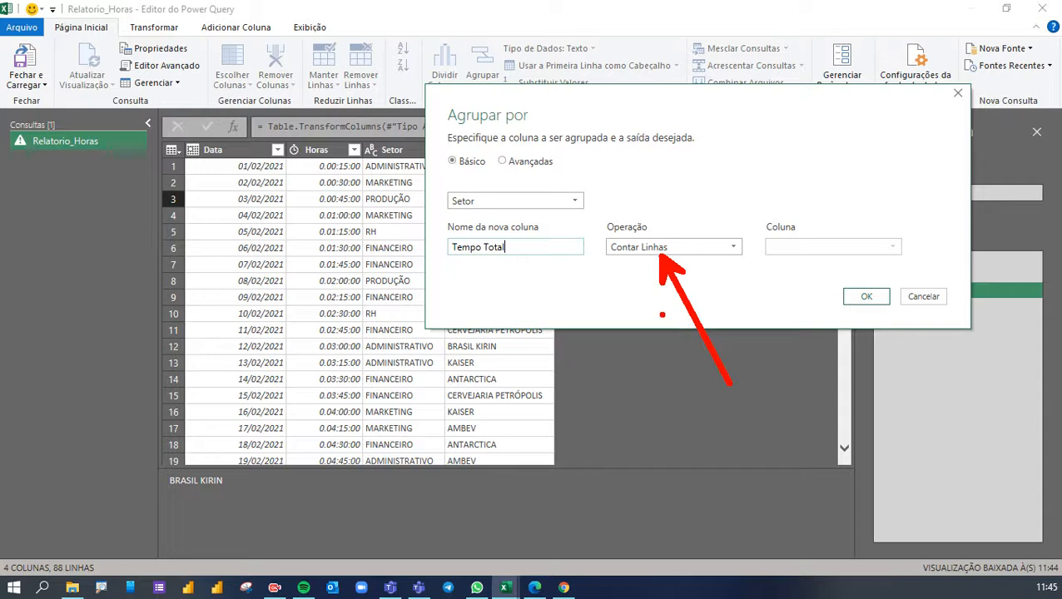
key("Escape")
left_click(719, 253)
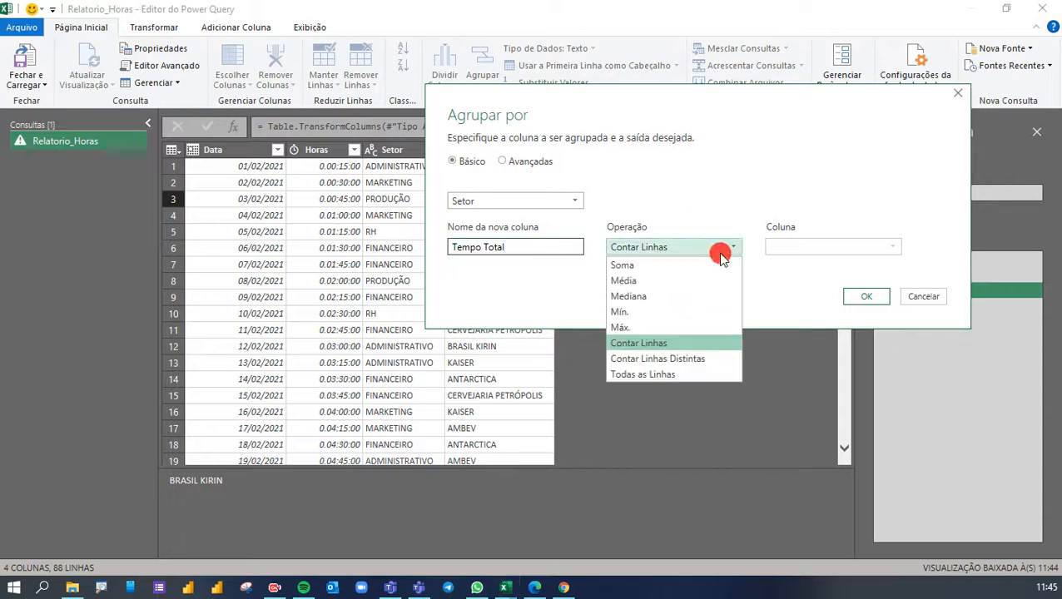
left_click(667, 267)
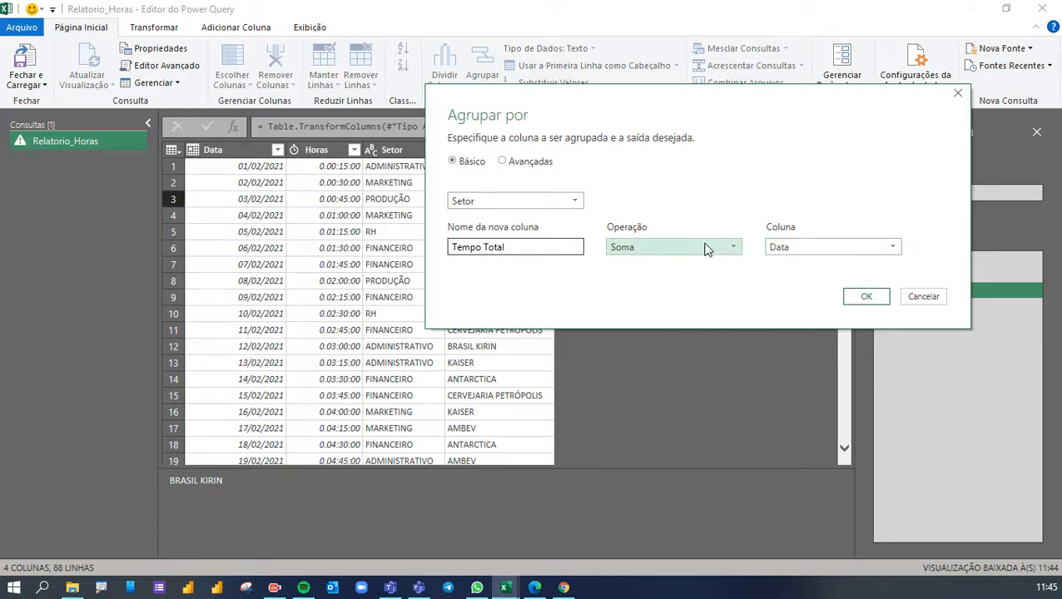
left_click(824, 244)
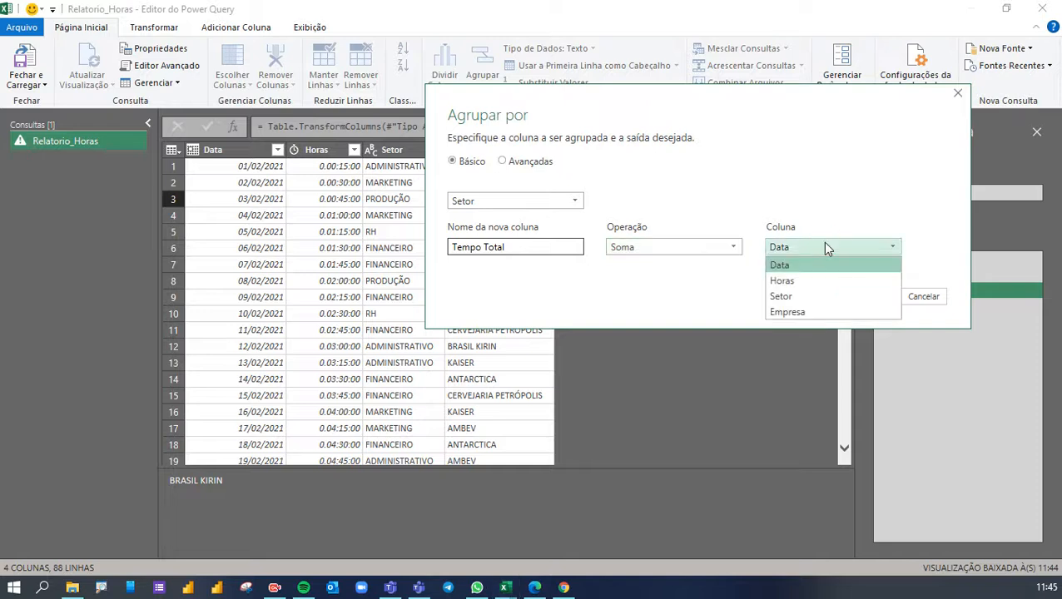
left_click(803, 281)
left_click(870, 297)
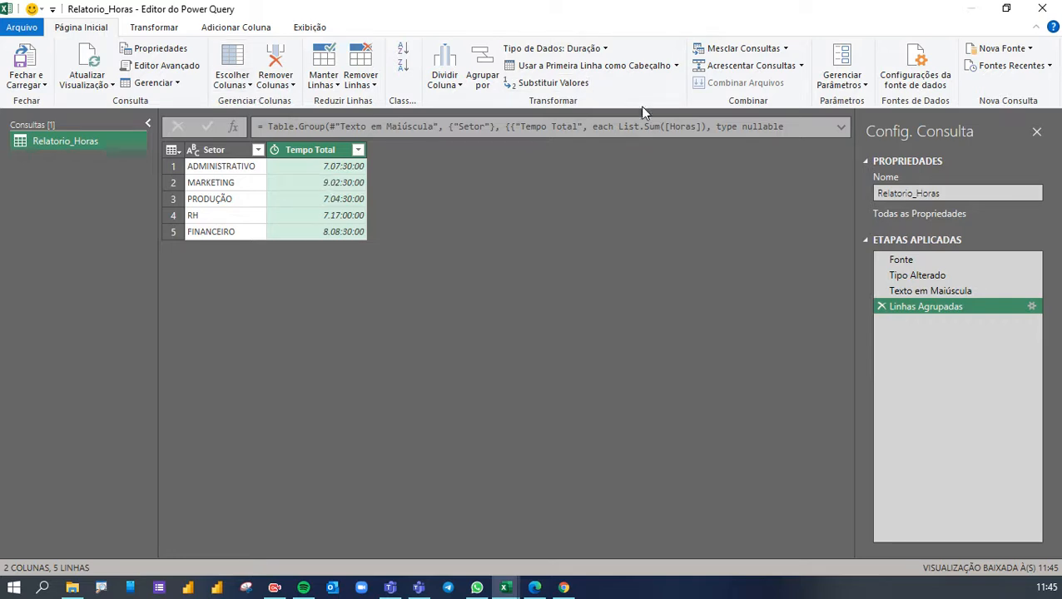
Step: Rename the Relatorio_Horas query as Setor
left_click(935, 194)
left_click_drag(934, 193, 834, 192)
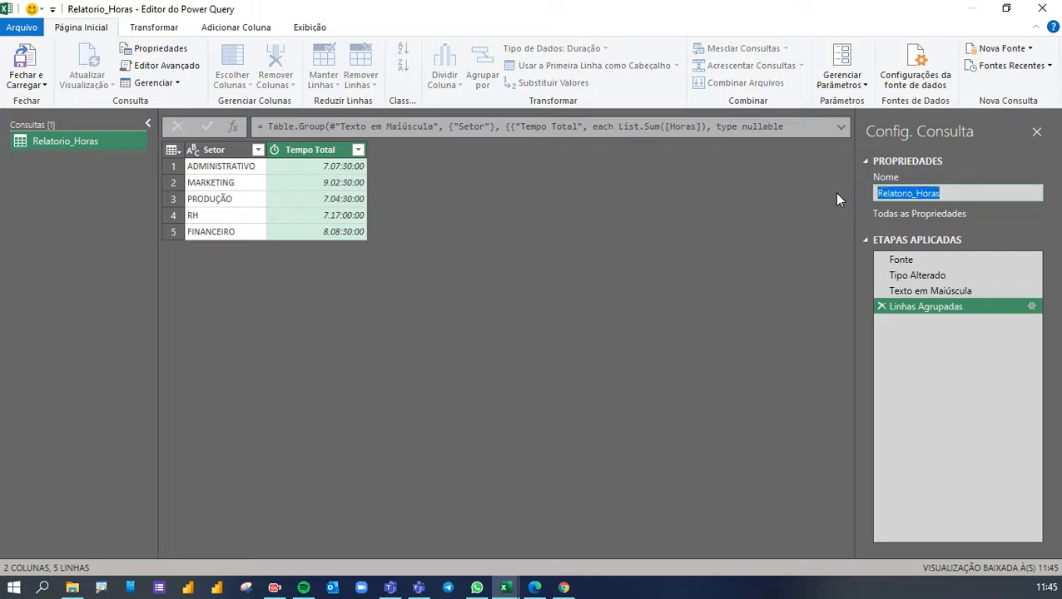
type("Departame")
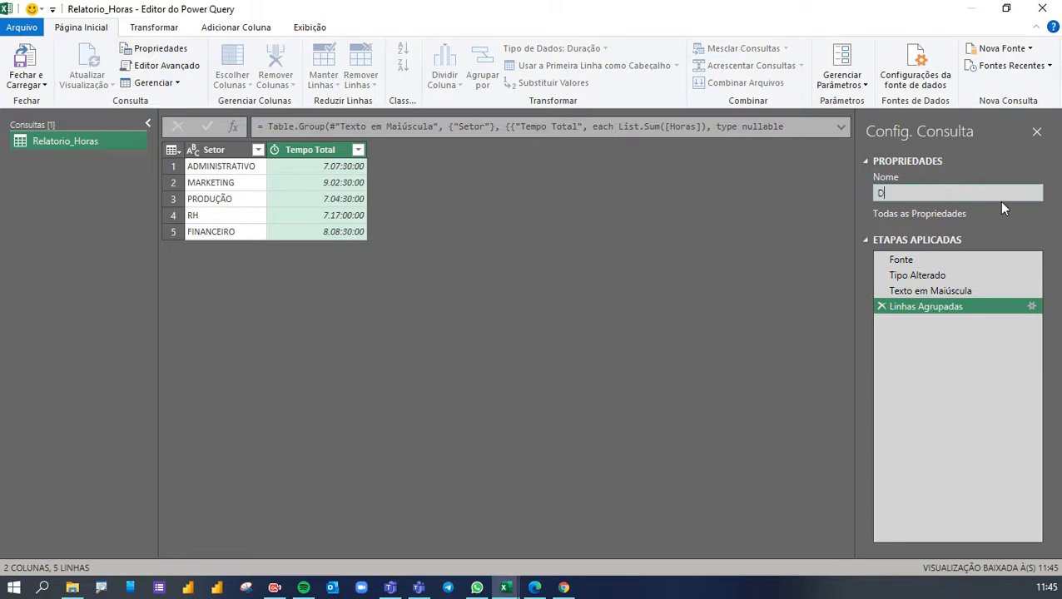
key("BackSpace")
key("BackSpace")
key("BackSpace")
key("BackSpace")
key("BackSpace")
key("BackSpace")
key("BackSpace")
key("BackSpace")
key("BackSpace")
type("Setor")
key("Return")
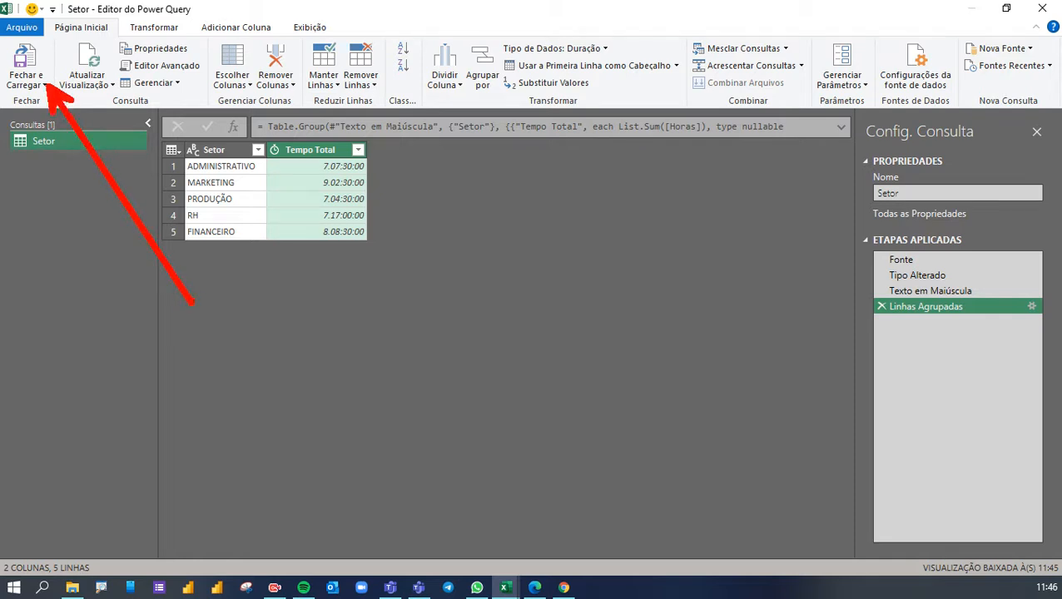
Step: Close the query editor and load the Setor query as Apenas Criar Conexão
left_click(43, 86)
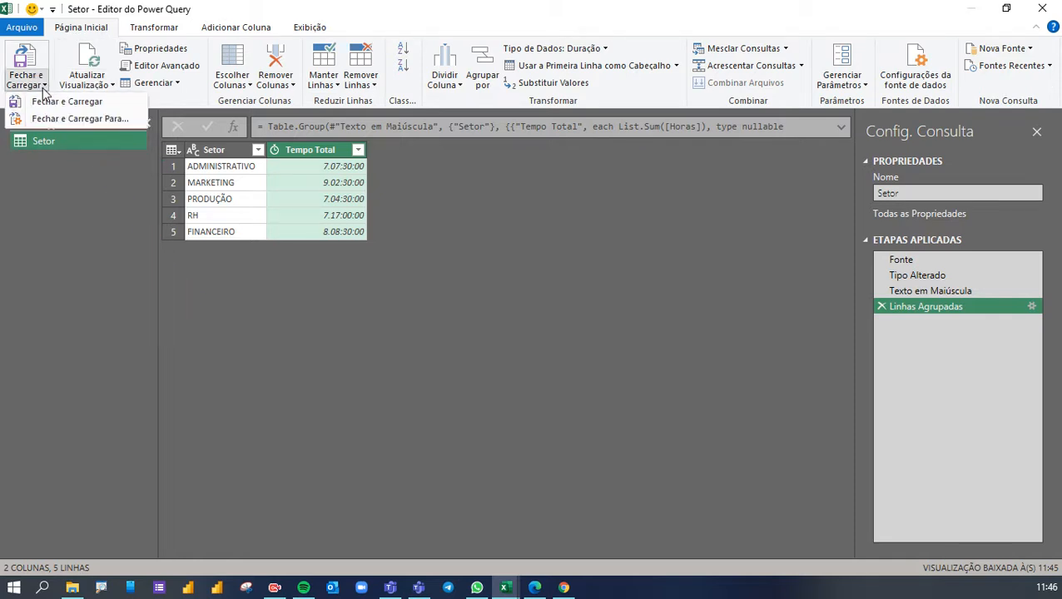
left_click(82, 119)
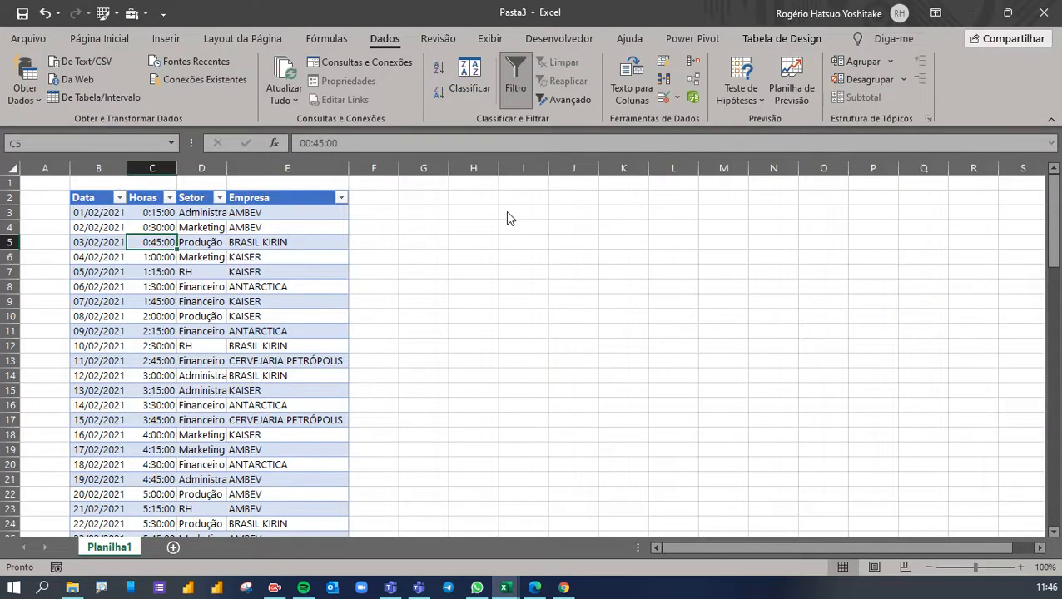
left_click(405, 148)
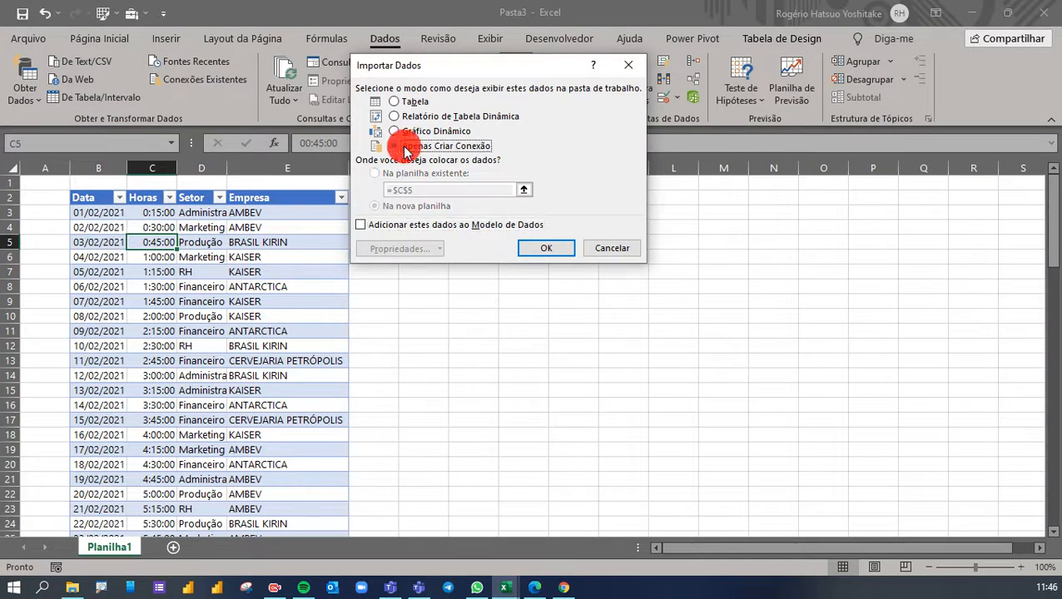
left_click(541, 250)
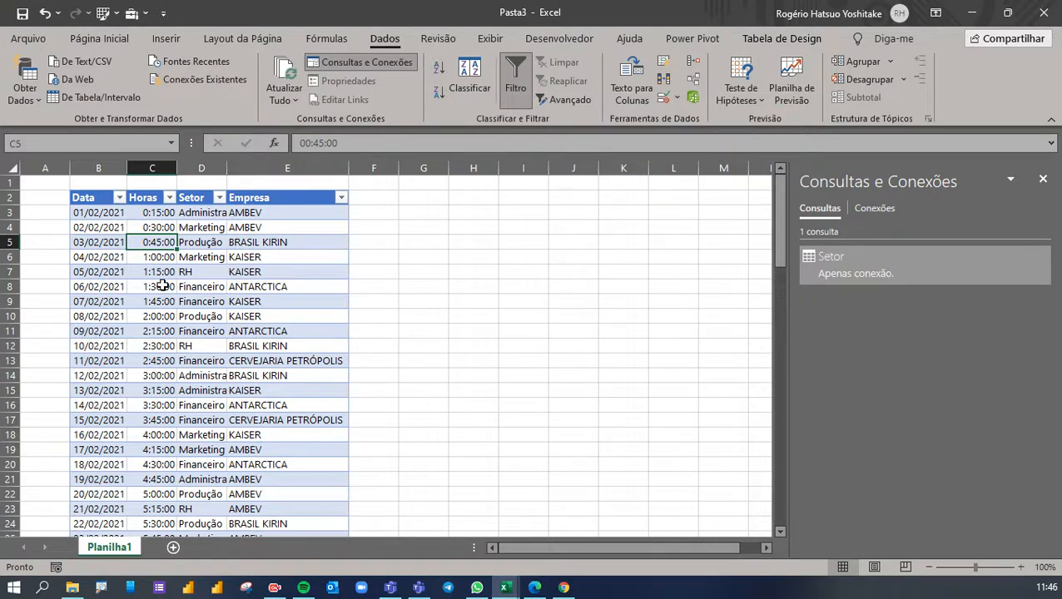
Step: Load the hours table into Power Query again and rename the new query as Empresa
left_click(537, 275)
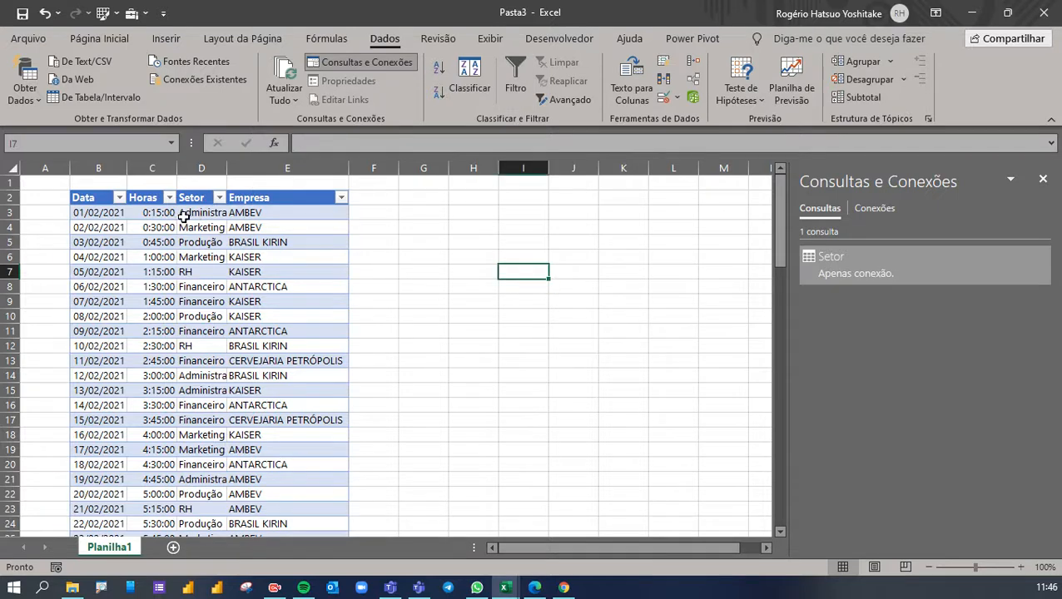
left_click(202, 241)
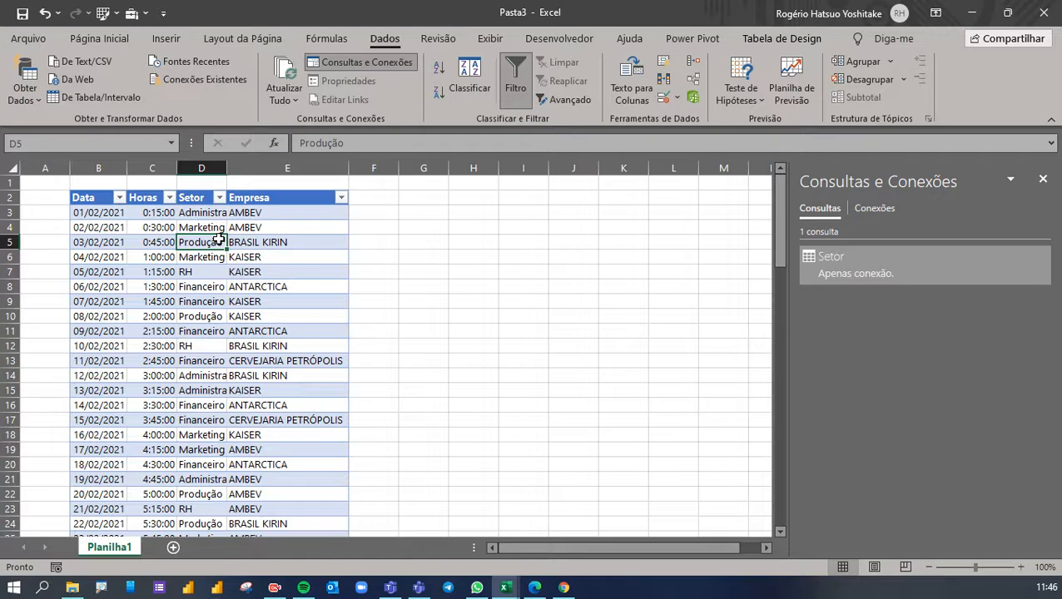
left_click(92, 97)
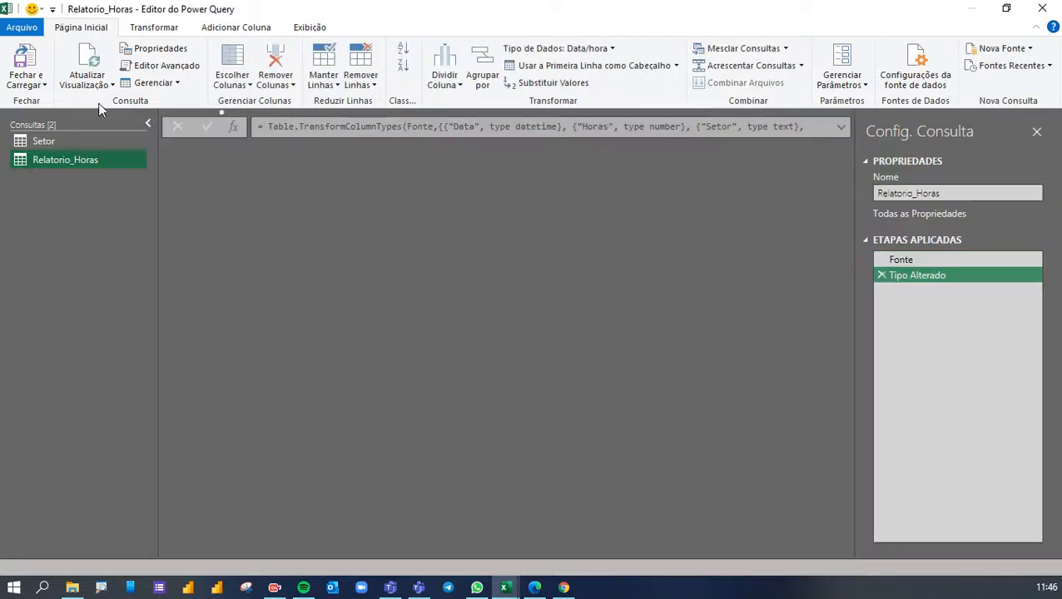
left_click_drag(959, 192, 832, 192)
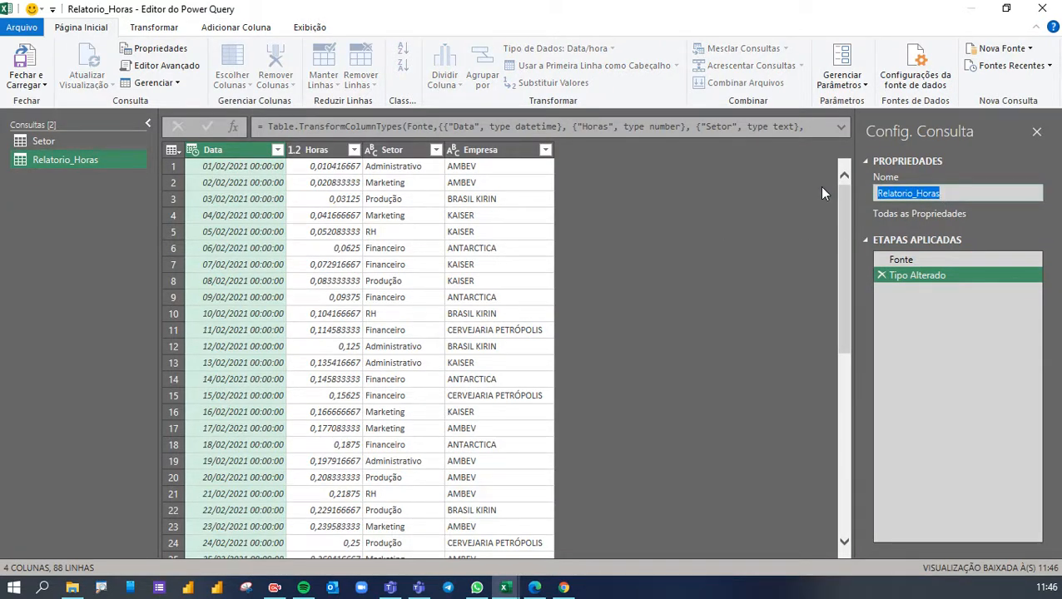
type("Empresa")
key("Return")
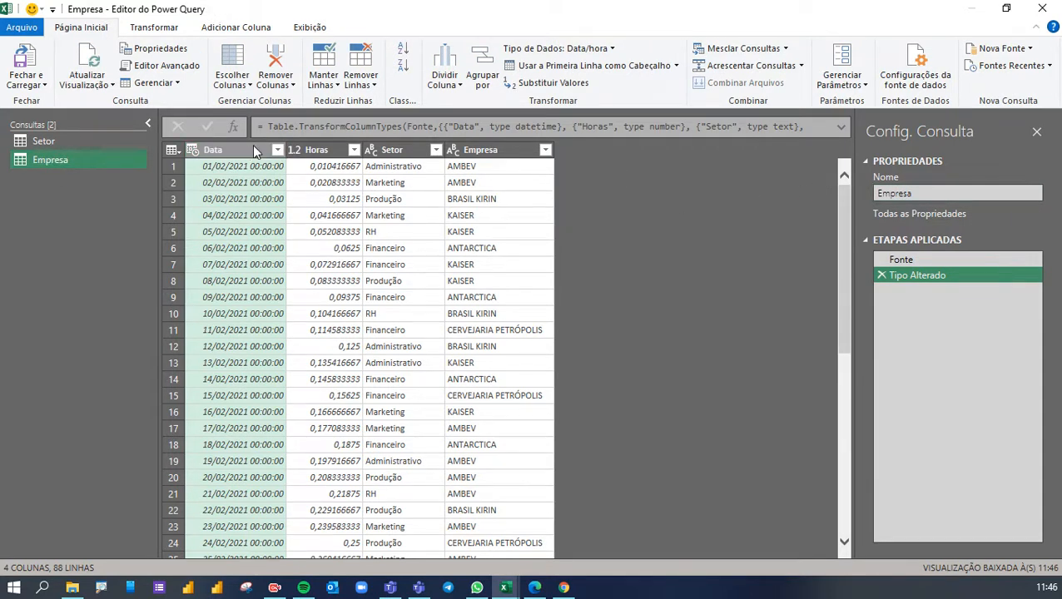
left_click(192, 151)
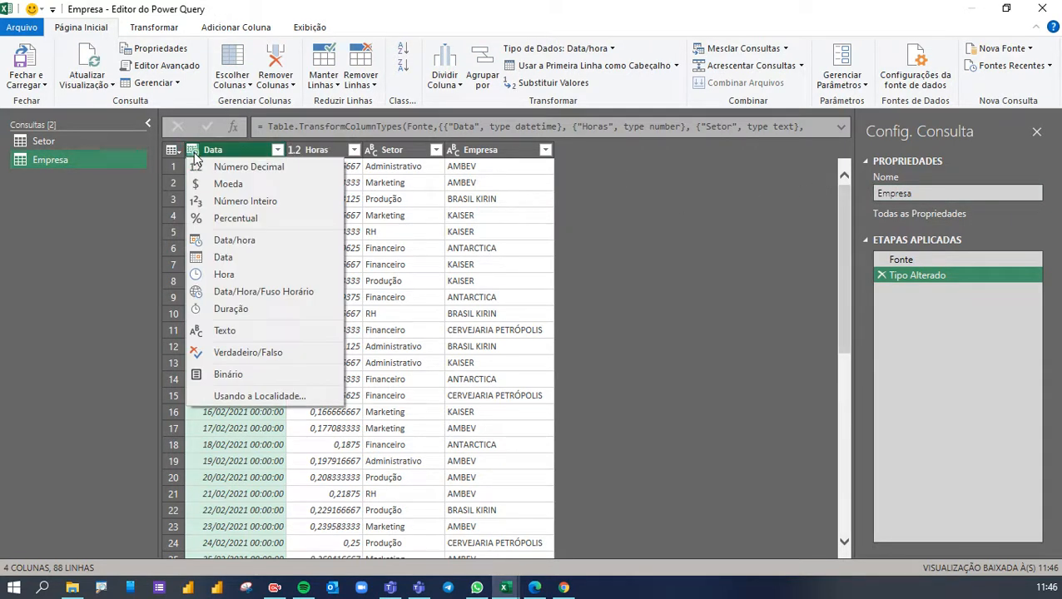
left_click(232, 258)
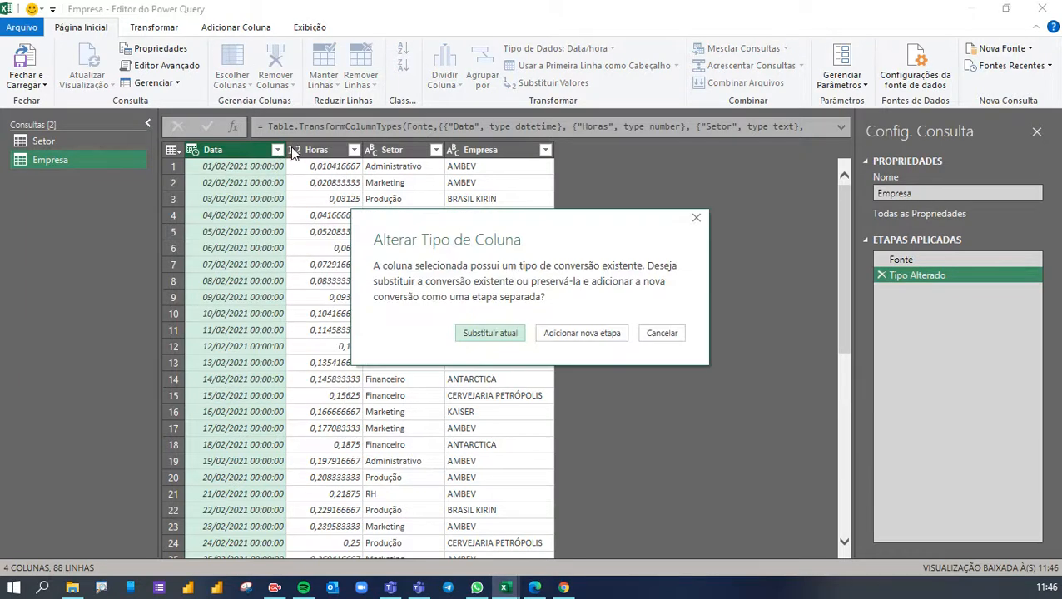
left_click(489, 332)
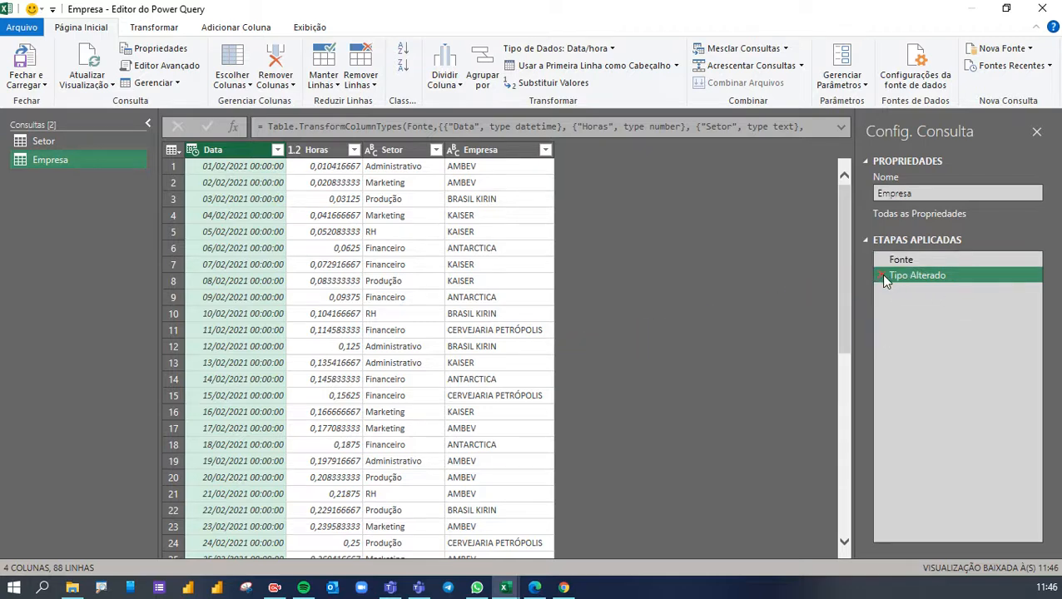
Step: Delete the Tipo Alterado step of the Empresa query and set the Data column's type to Data
left_click(880, 274)
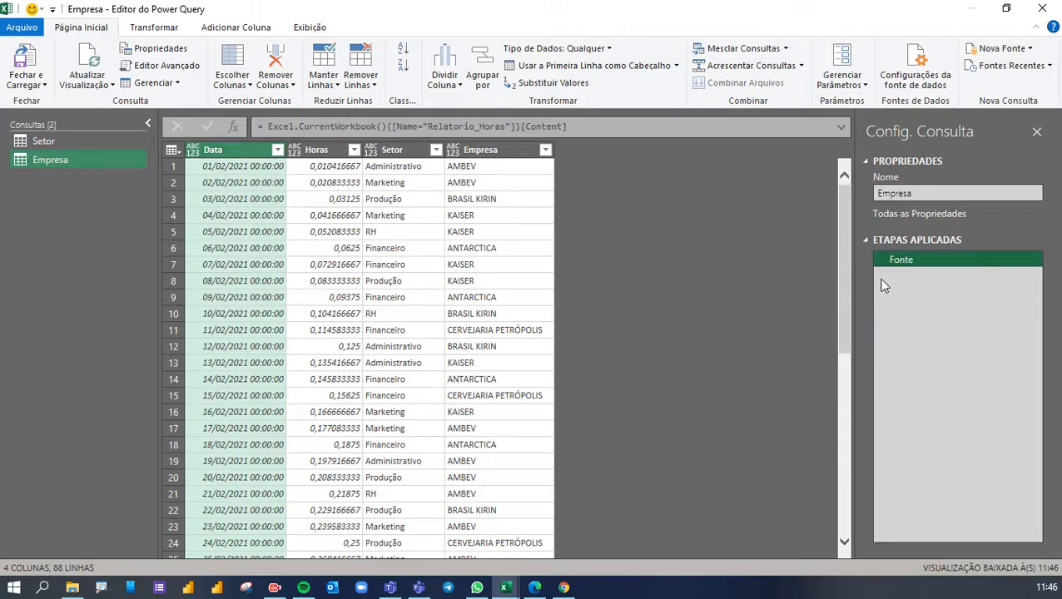
left_click(193, 150)
left_click(207, 263)
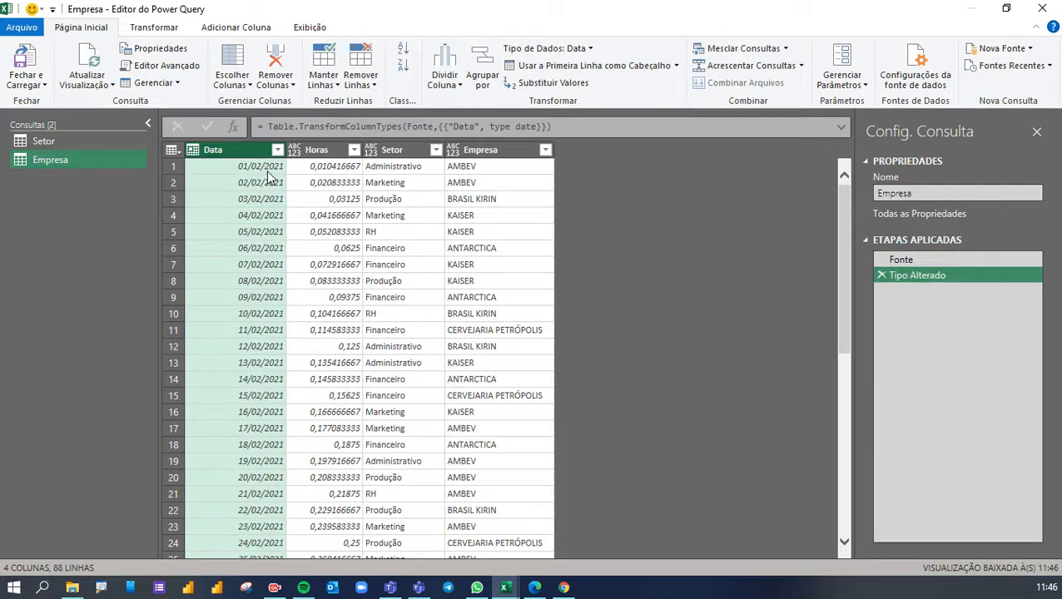
Step: Set the Horas column's type to Duração and the Setor and Empresa columns' type to Texto
left_click(294, 152)
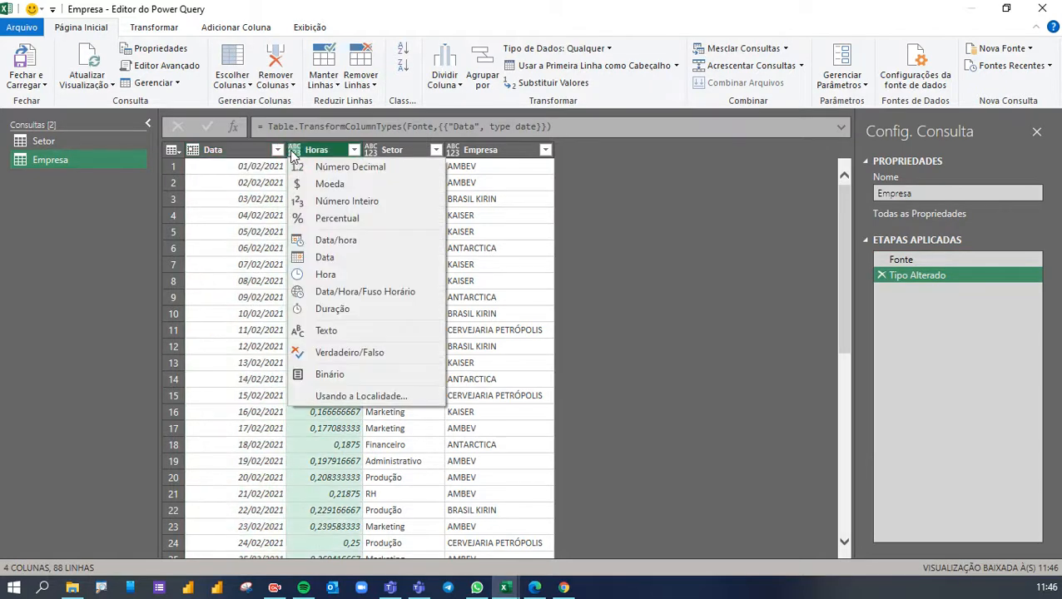
left_click(321, 309)
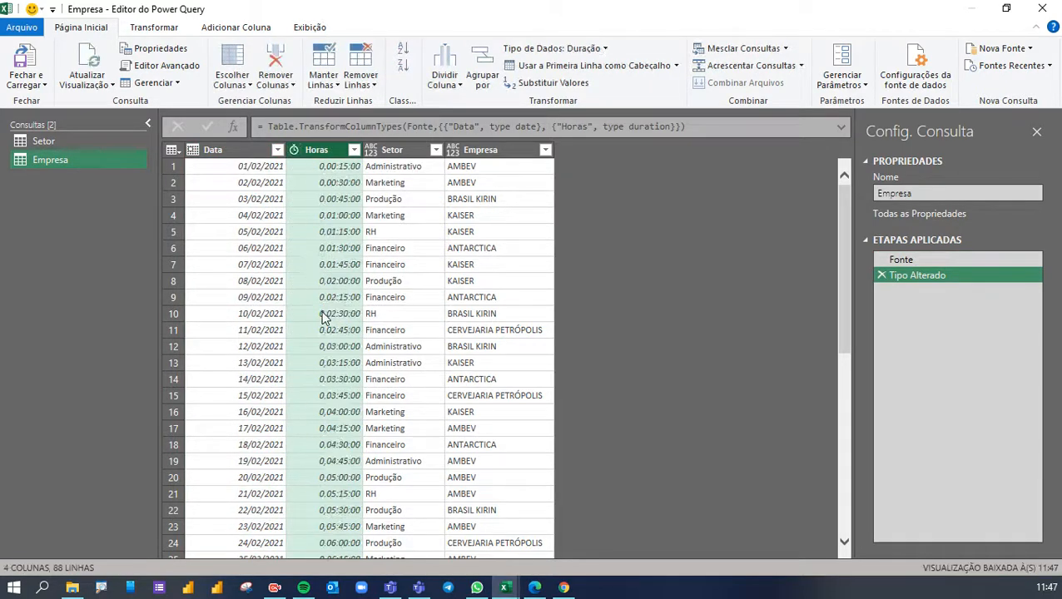
left_click(369, 150)
left_click(407, 331)
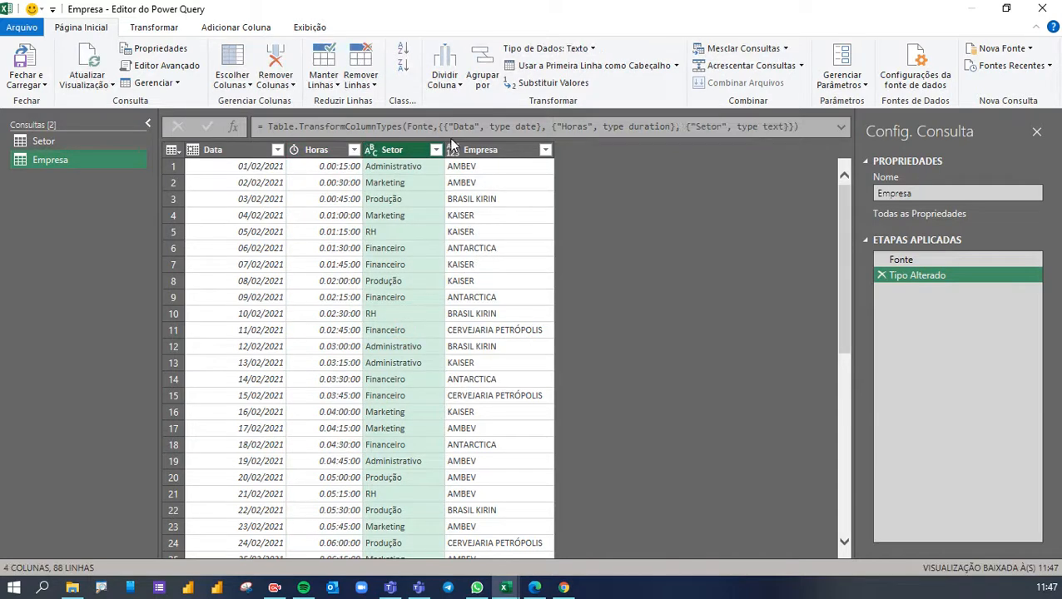
left_click(453, 151)
left_click(476, 331)
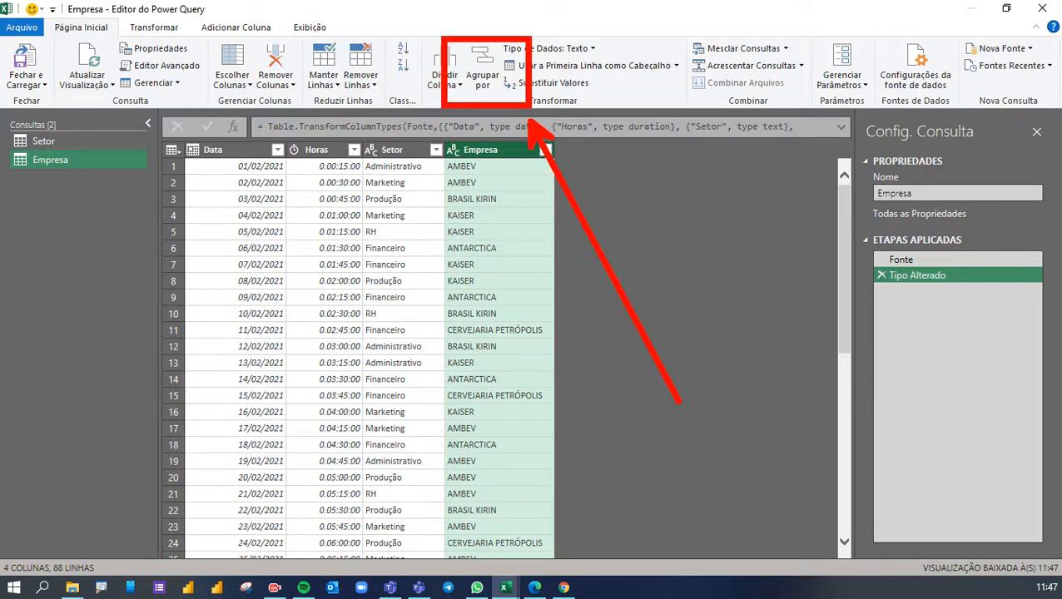
Step: Set up a basic Agrupar por grouping on Empresa with a new column named Tempo Total
left_click(486, 77)
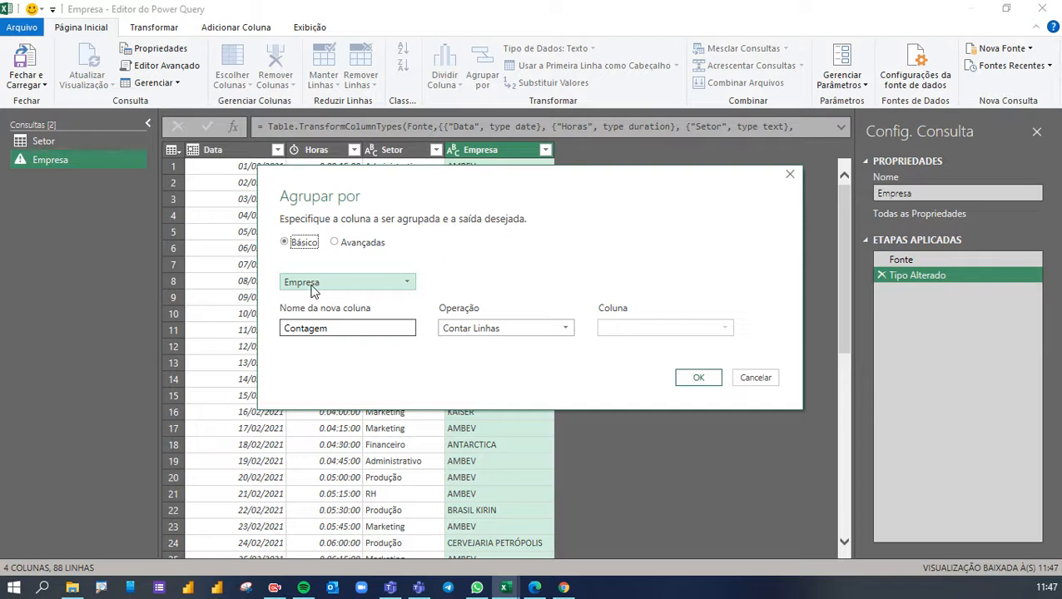
left_click(347, 325)
double_click(347, 325)
type("Total")
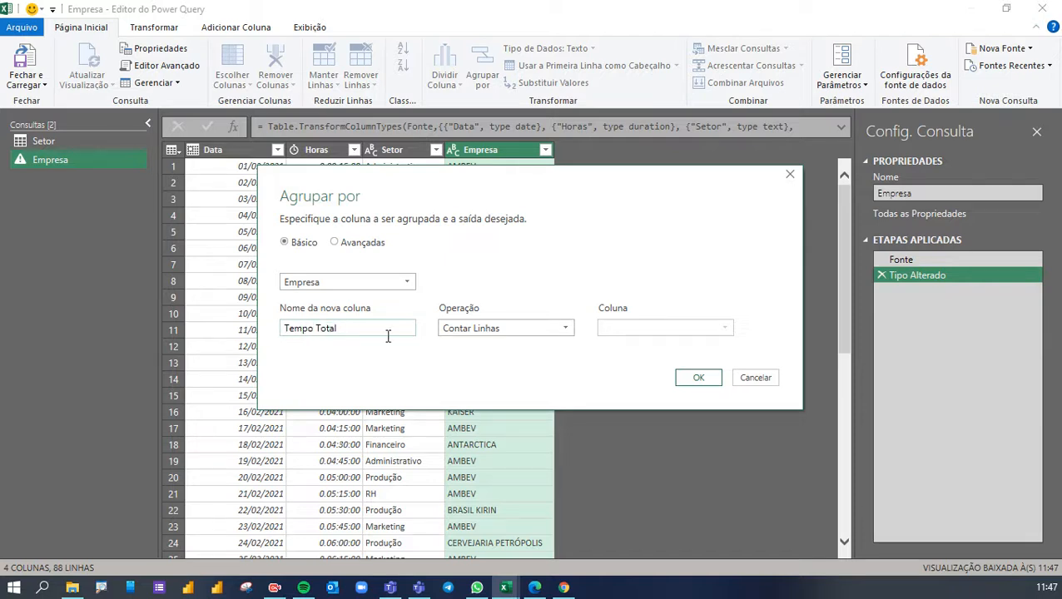
Step: Use the Soma operation on Horas for Tempo Total and apply the Empresa grouping
left_click(499, 331)
left_click(478, 348)
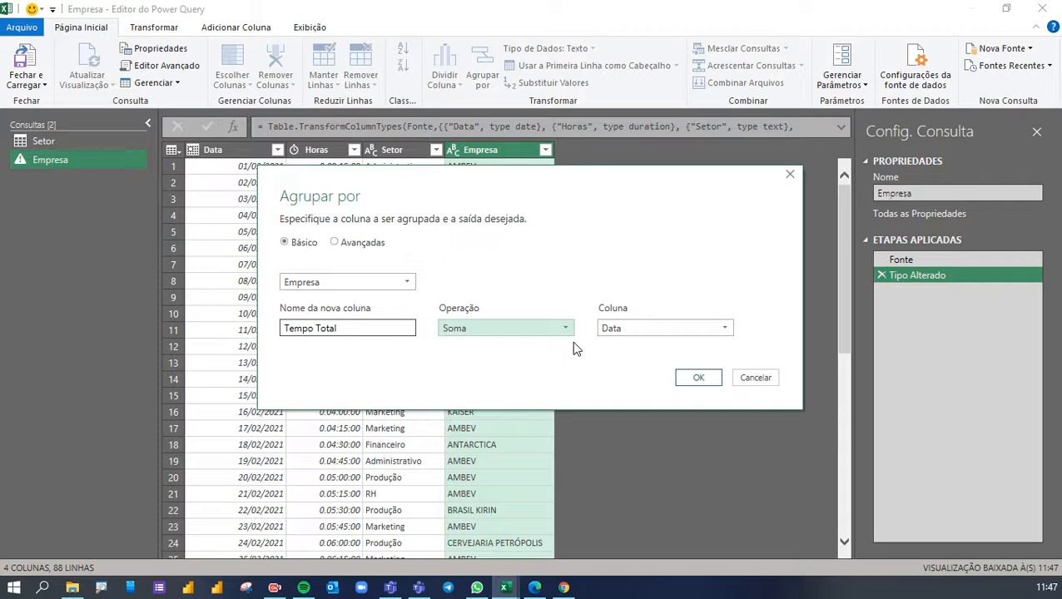
left_click(606, 333)
left_click(616, 364)
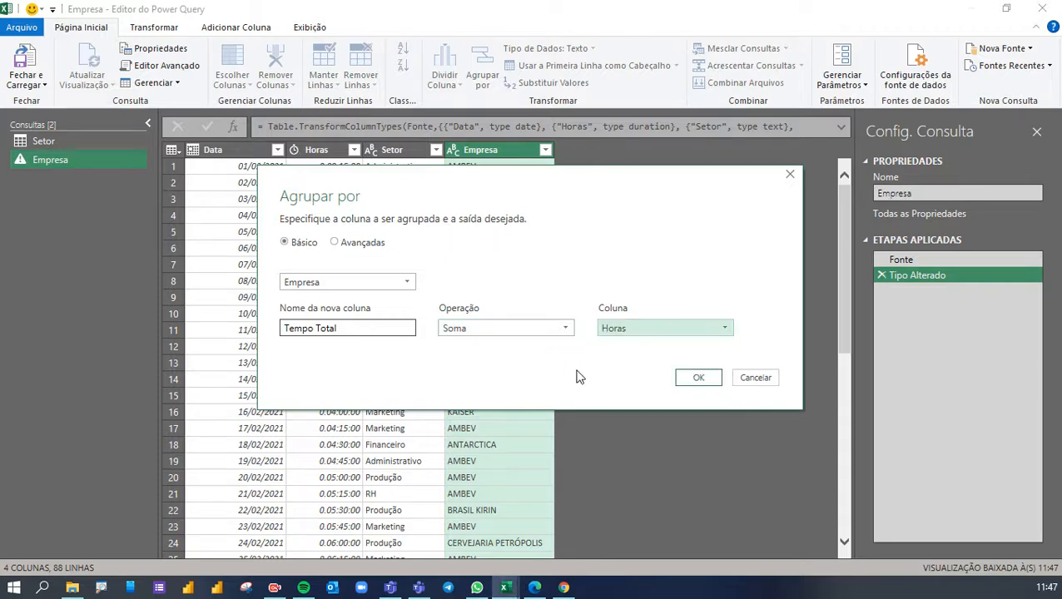
left_click(697, 377)
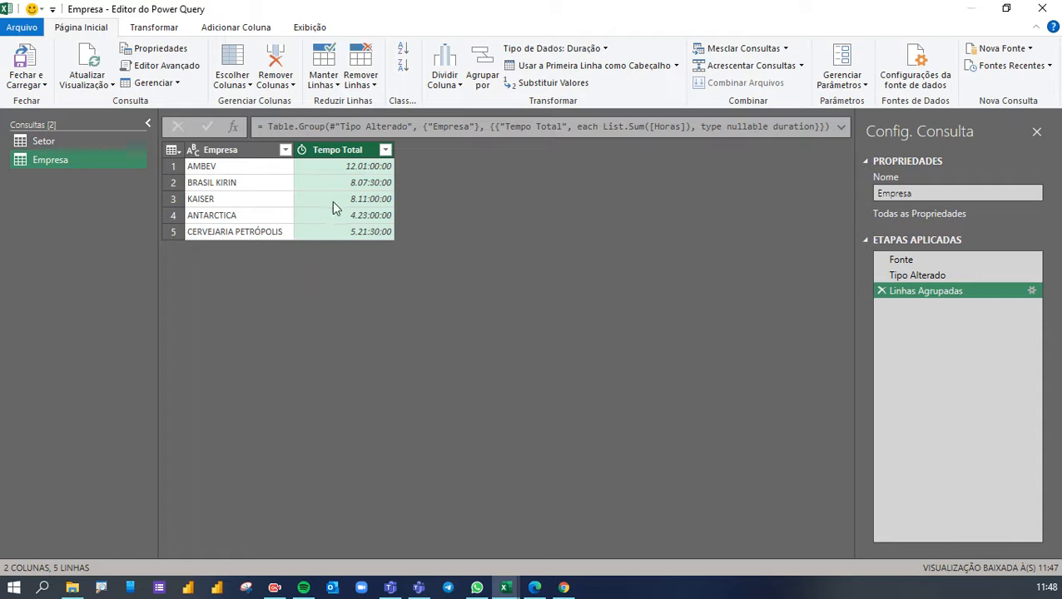
Step: Close the query editor and load the Empresa query as Apenas Criar Conexão
left_click(44, 85)
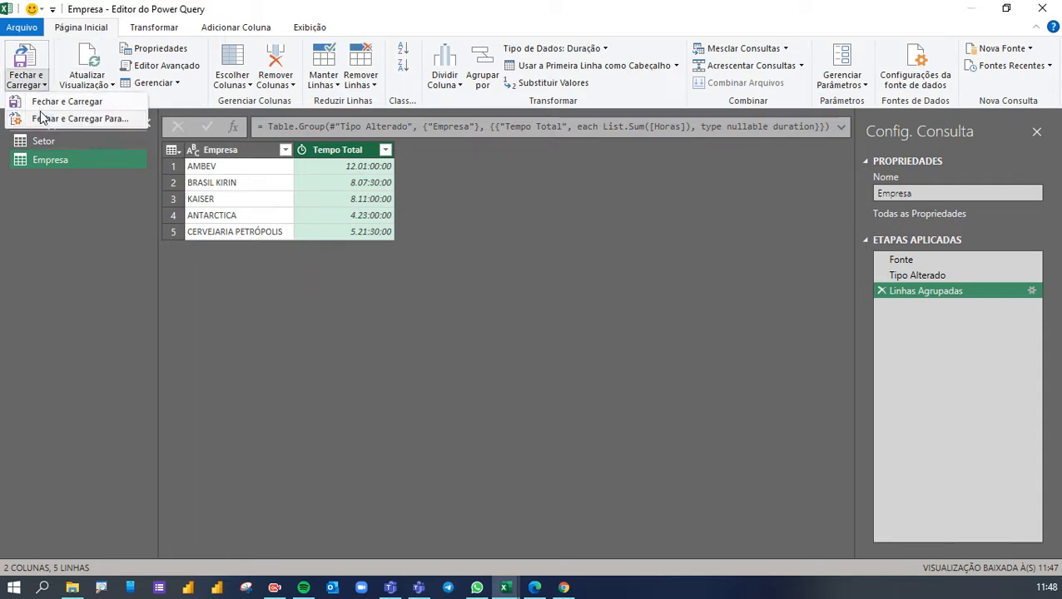
left_click(40, 116)
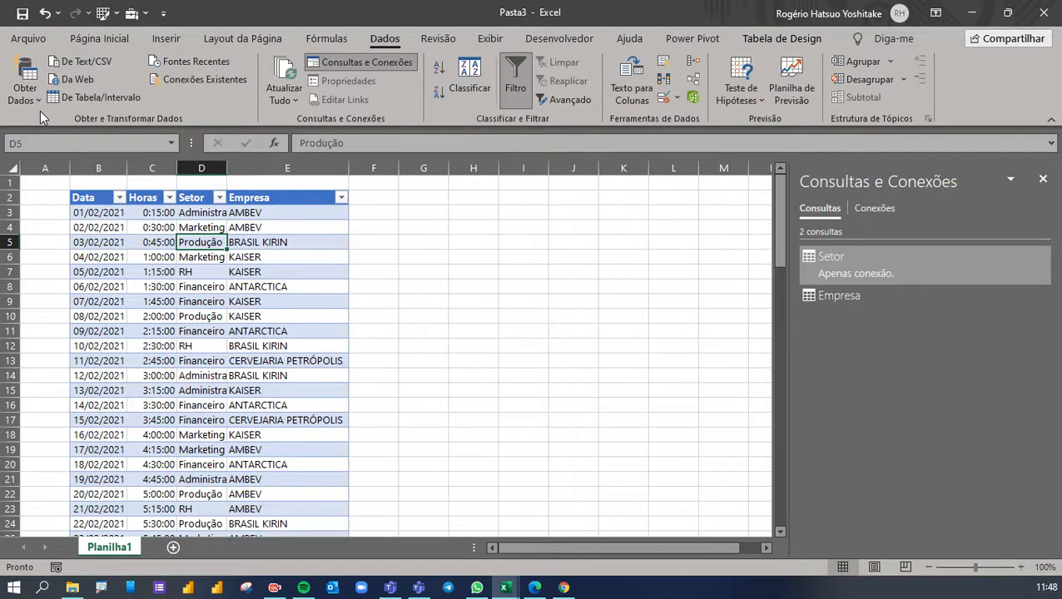
left_click(452, 146)
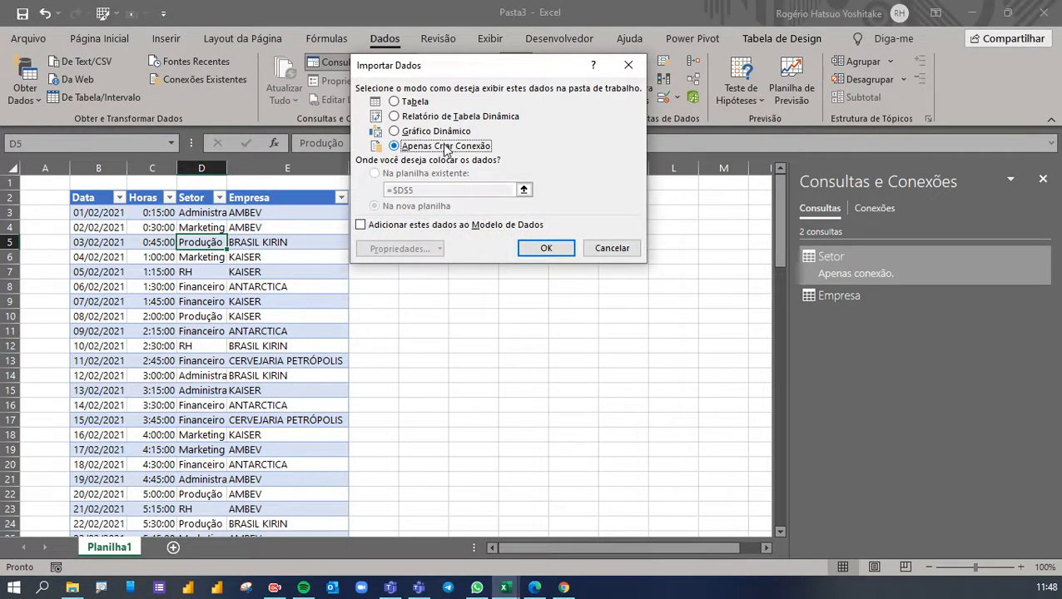
left_click(546, 248)
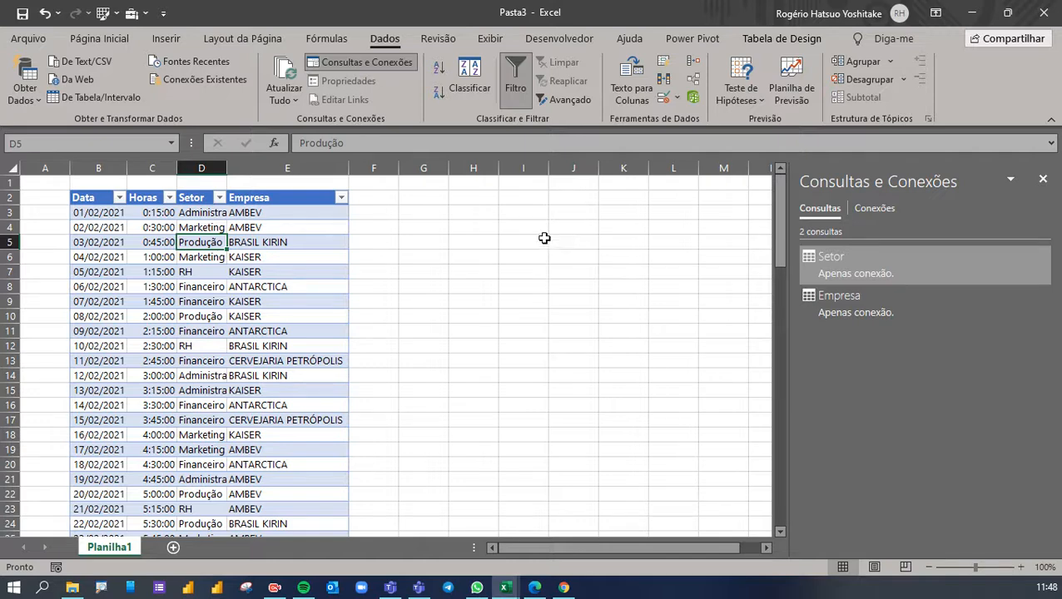
Step: Load the hours table into Power Query a third time as a new query
left_click(241, 256)
left_click_drag(380, 51, 441, 196)
mouse_move(35, 87)
left_mouse_down()
mouse_move(61, 115)
mouse_move(172, 117)
mouse_move(236, 219)
left_mouse_up()
left_click(72, 97)
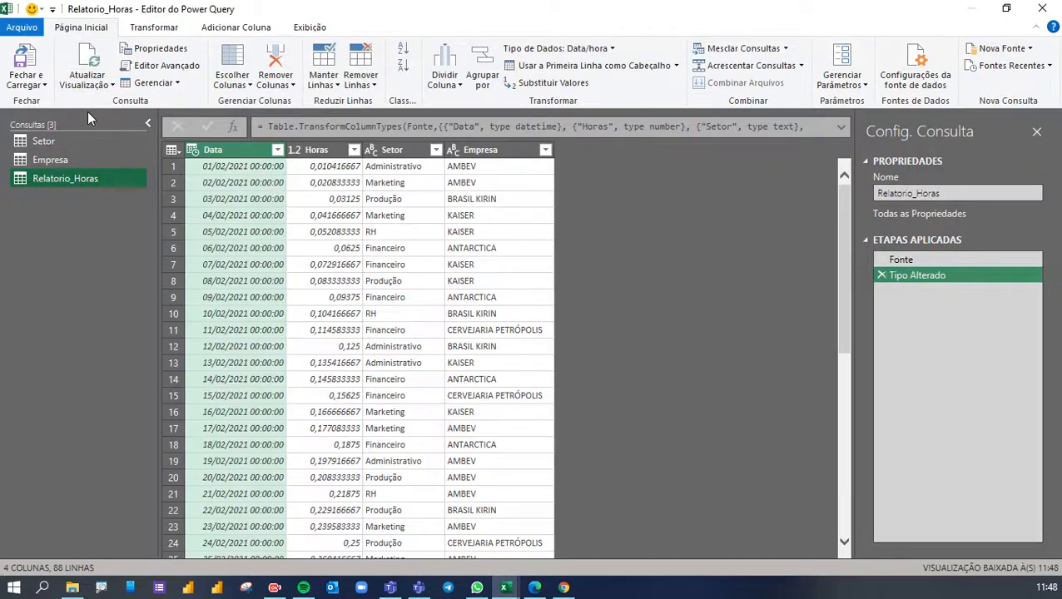
Step: Delete the Tipo Alterado step from the Relatorio_Horas query
left_click(392, 151)
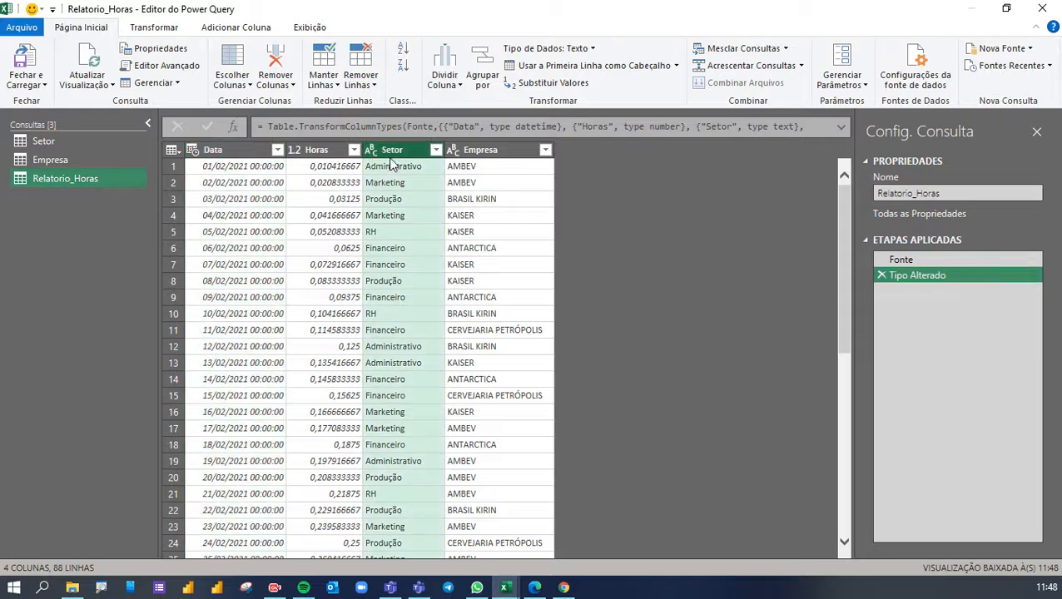
left_click(477, 151, "ctrl")
right_click(477, 151)
left_click(896, 278)
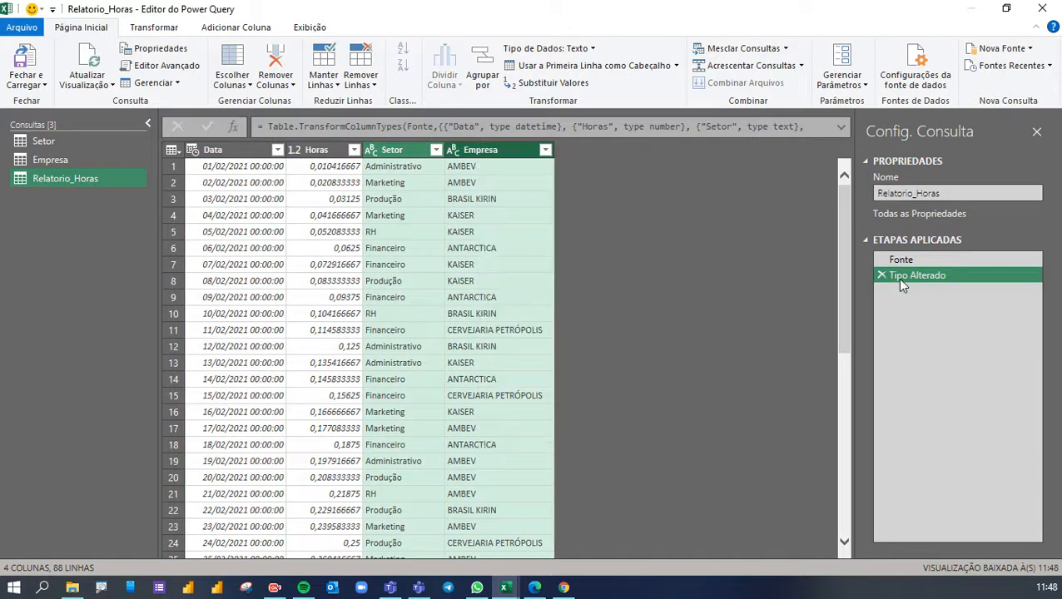
left_click(882, 275)
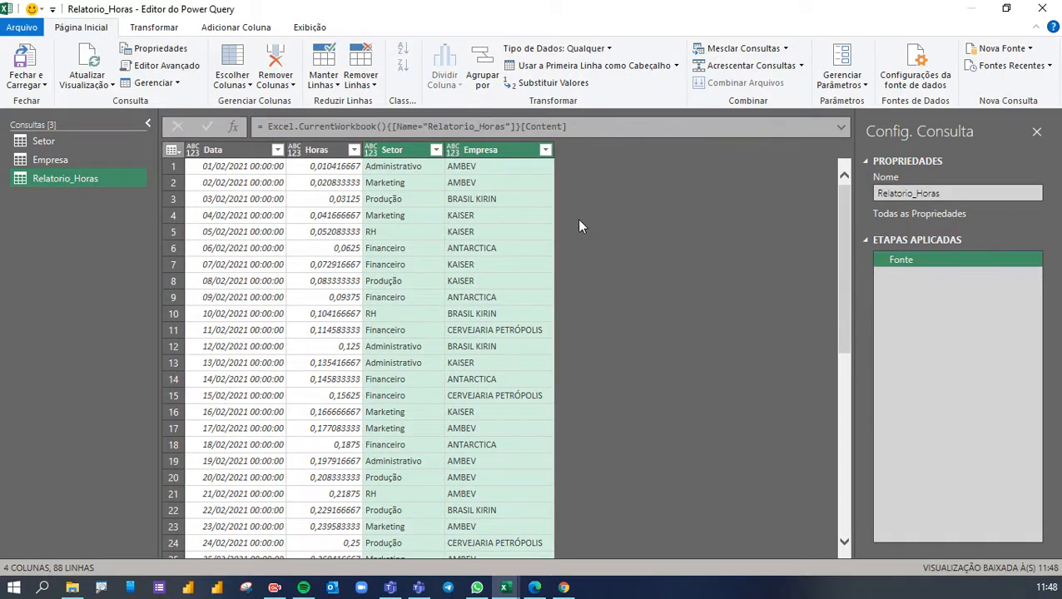
left_click(398, 154)
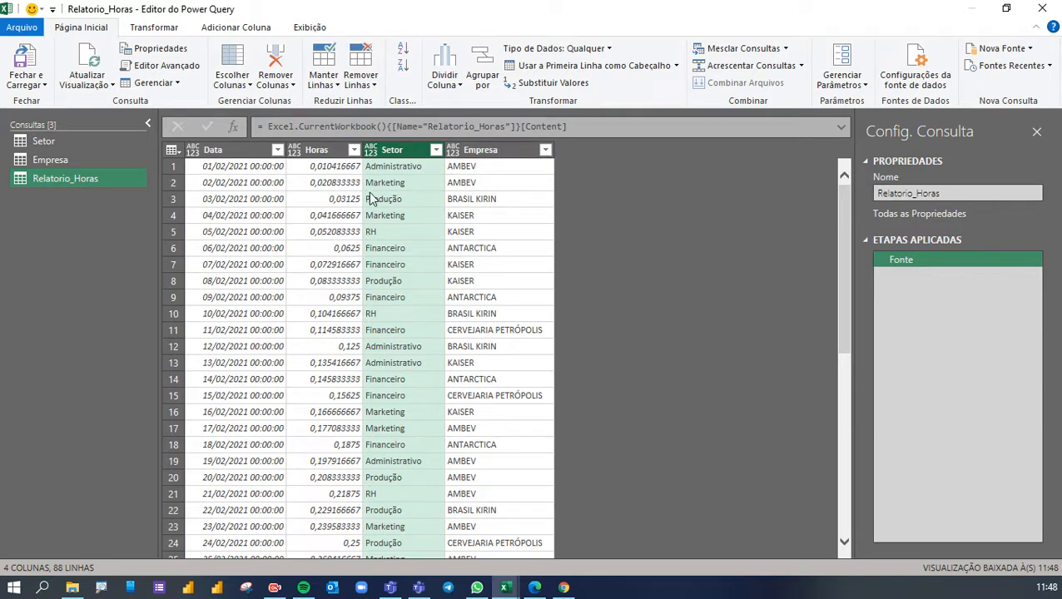
Step: Set the Data column's type to Data and the Horas column's type to Duração in the Relatorio_Horas query
left_click(192, 151)
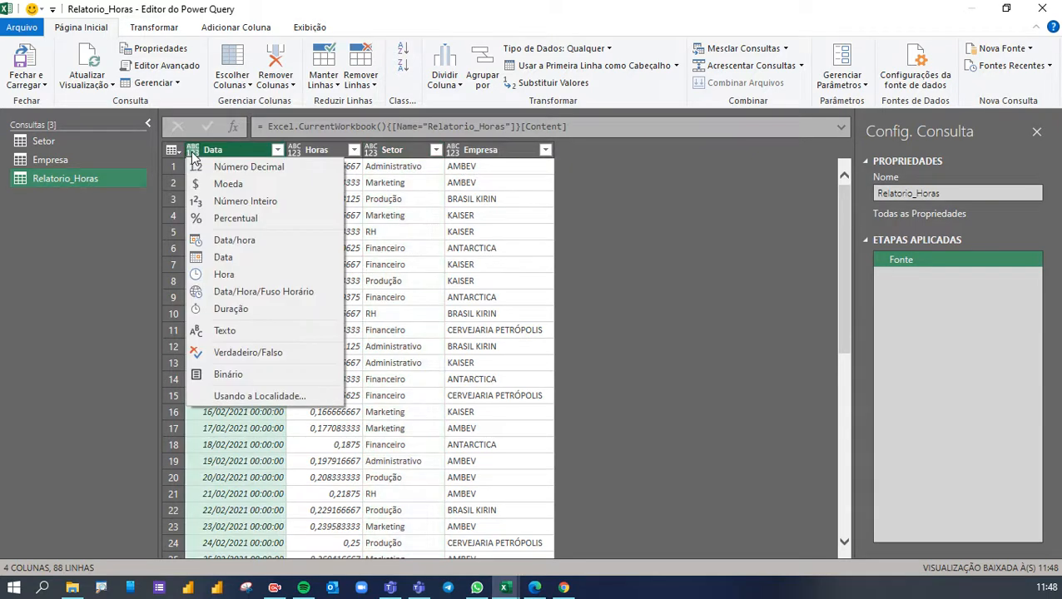
left_click(218, 259)
left_click(294, 151)
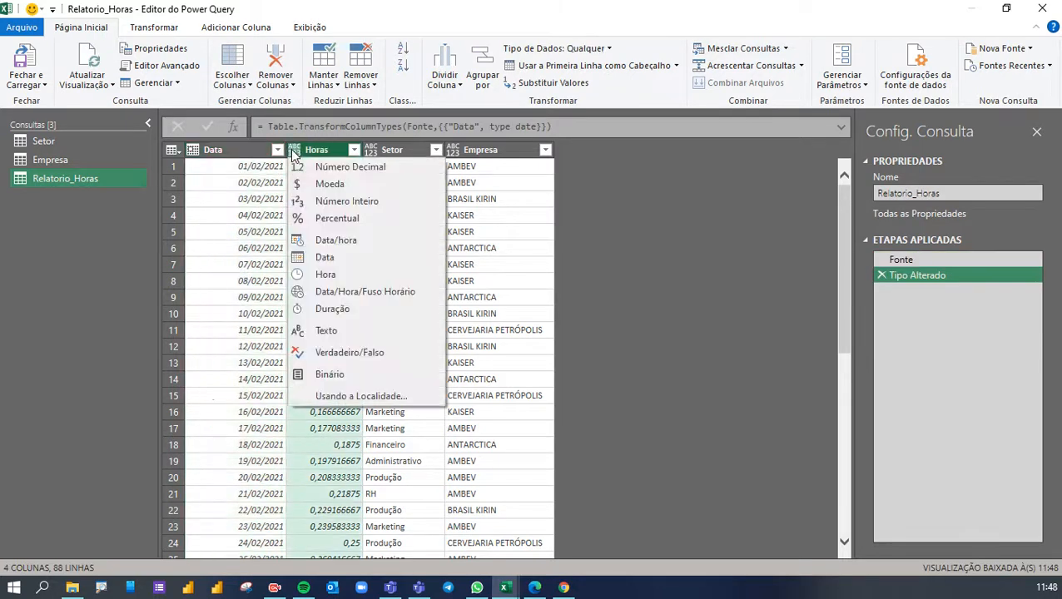
left_click(327, 308)
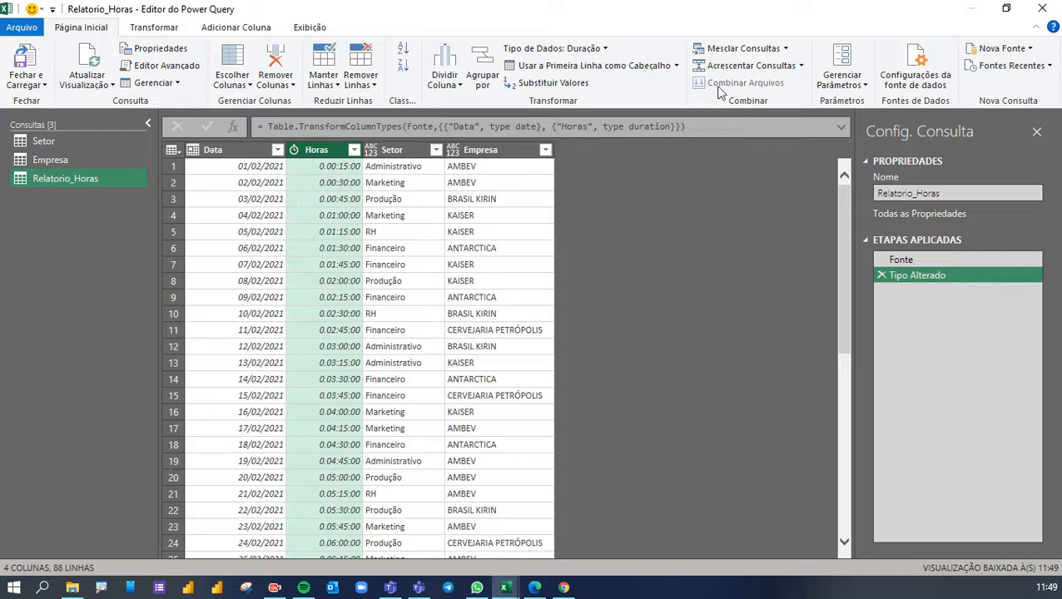
Step: Add a new column with the month name (Nome do Mês) extracted from the Data column
left_click(241, 30)
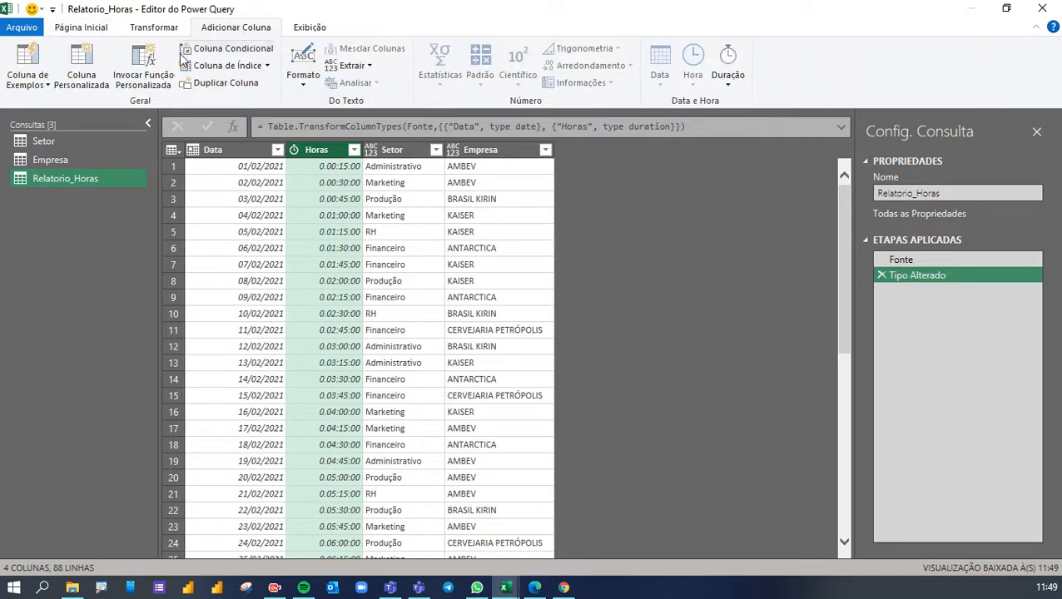
left_click(109, 29)
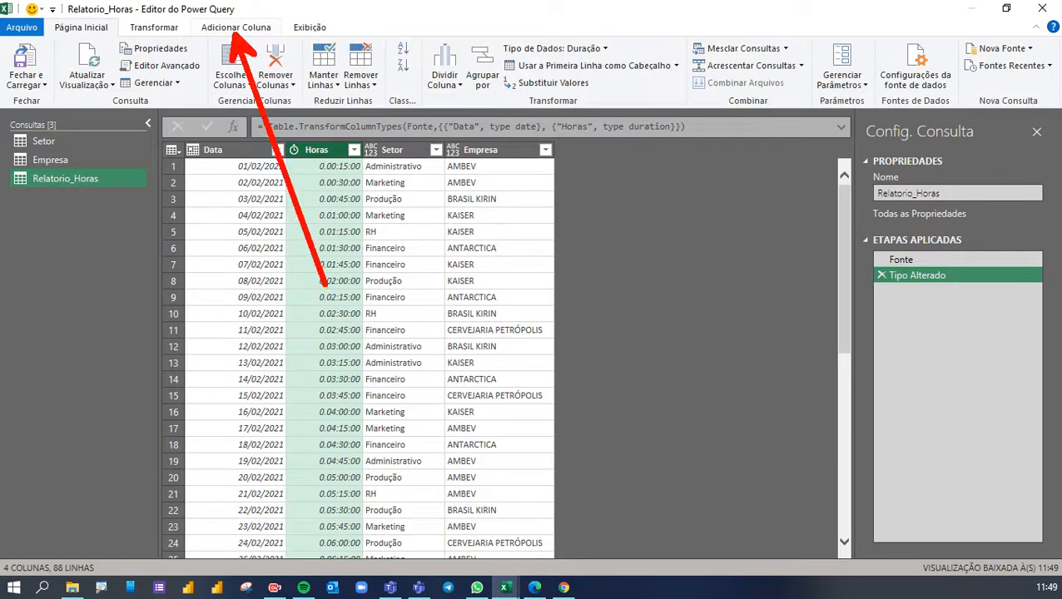
left_click(230, 29)
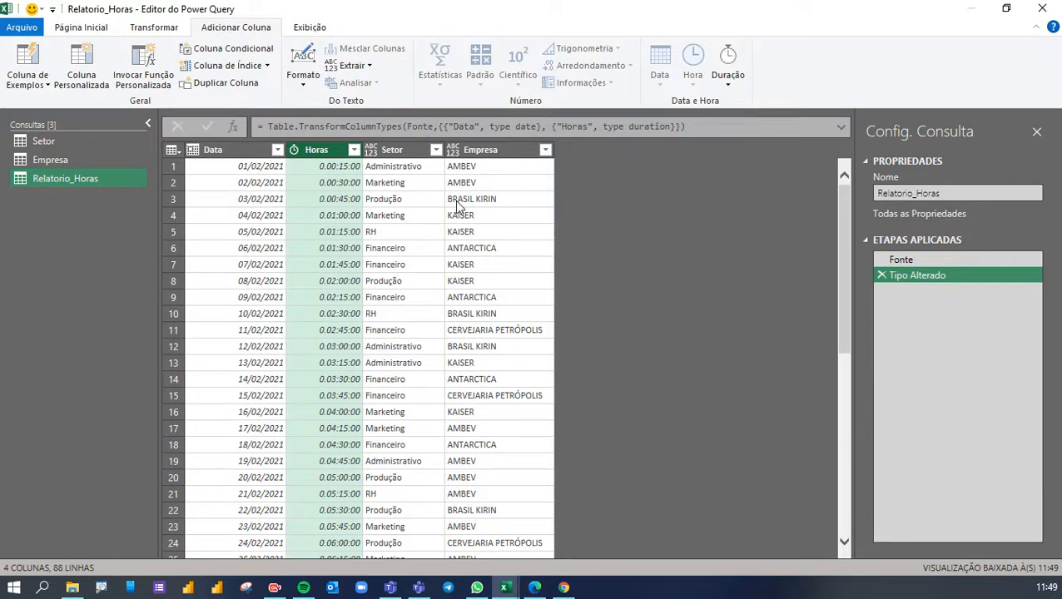
left_click(254, 151)
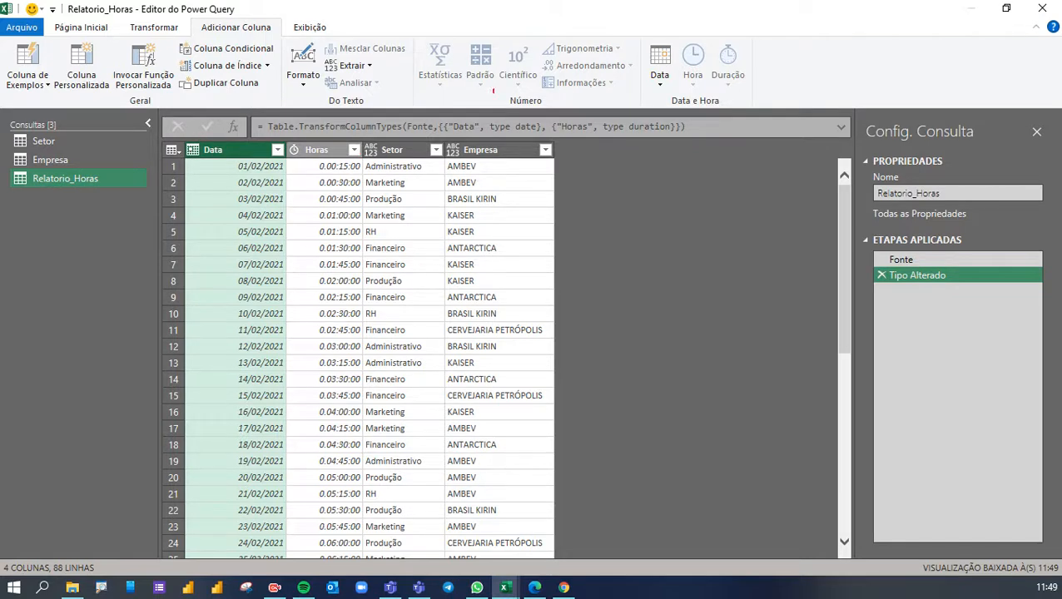
mouse_move(186, 10)
left_mouse_down()
mouse_move(195, 29)
mouse_move(272, 36)
left_mouse_up()
mouse_move(626, 37)
left_mouse_down()
mouse_move(684, 97)
mouse_move(718, 315)
left_mouse_up()
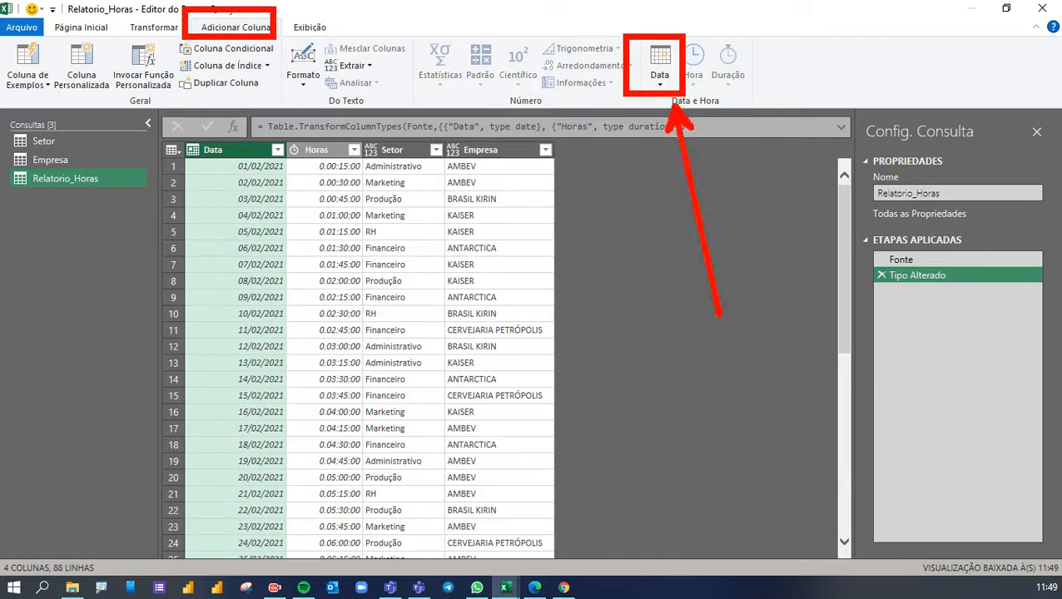
left_click(665, 87)
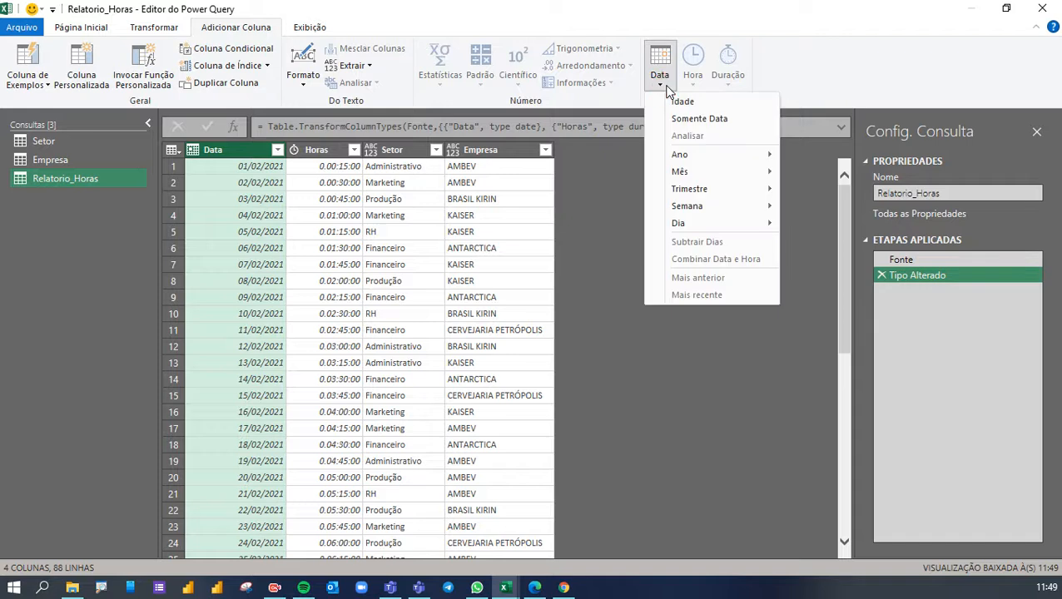
mouse_move(704, 172)
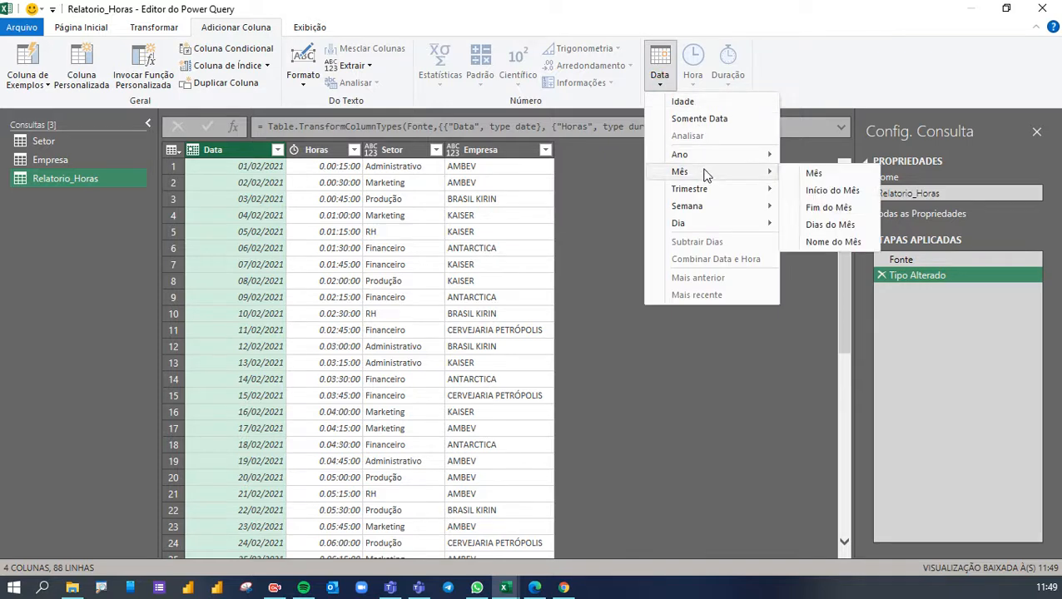
left_click(832, 241)
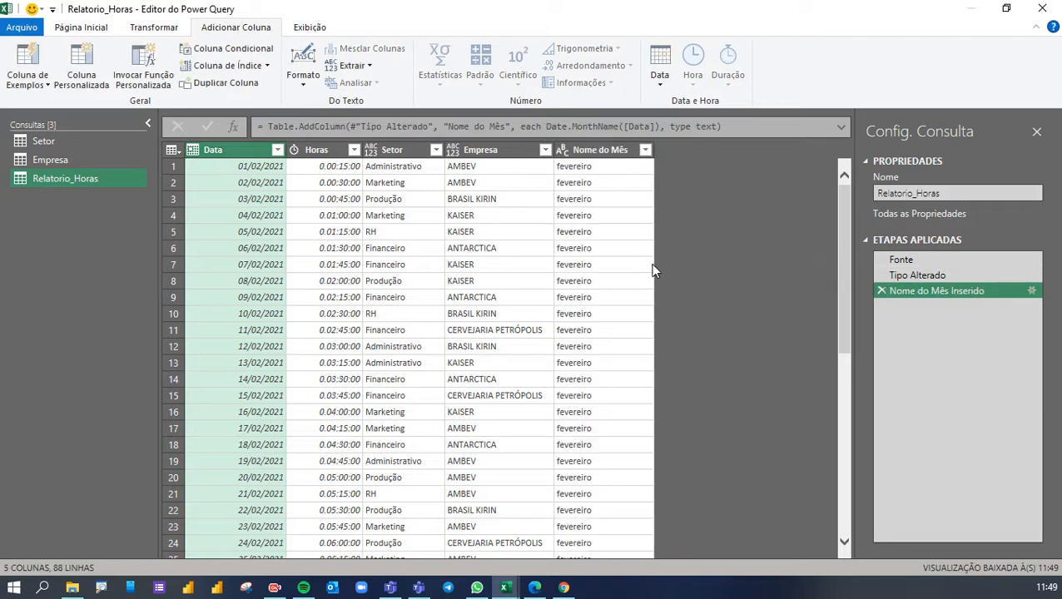
Step: Transform the month names in the Nome do Mês column to uppercase
scroll(651, 263, "down", 9)
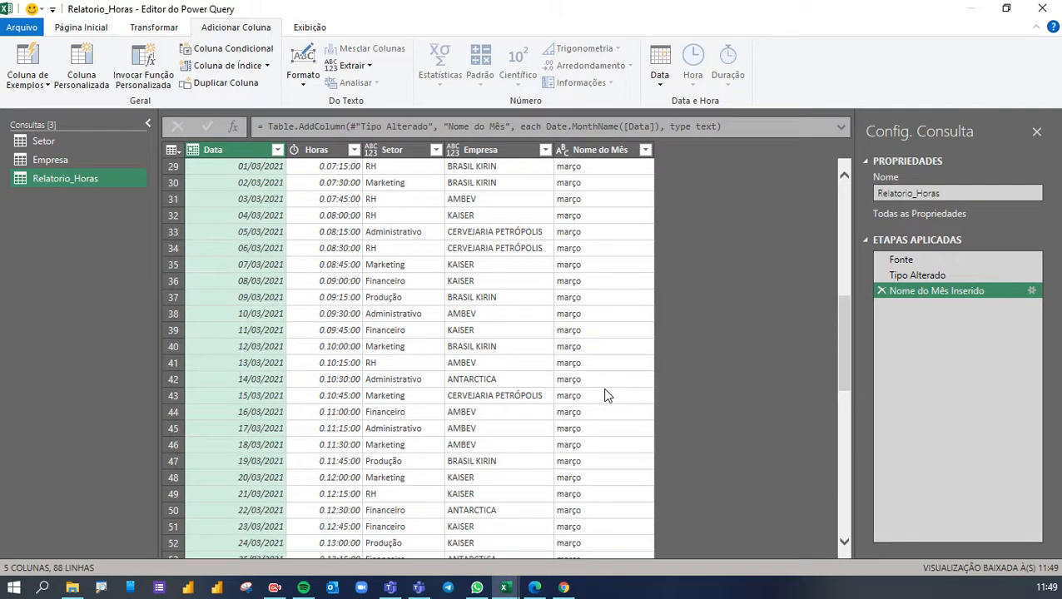
scroll(606, 397, "up", 9)
left_click(587, 156)
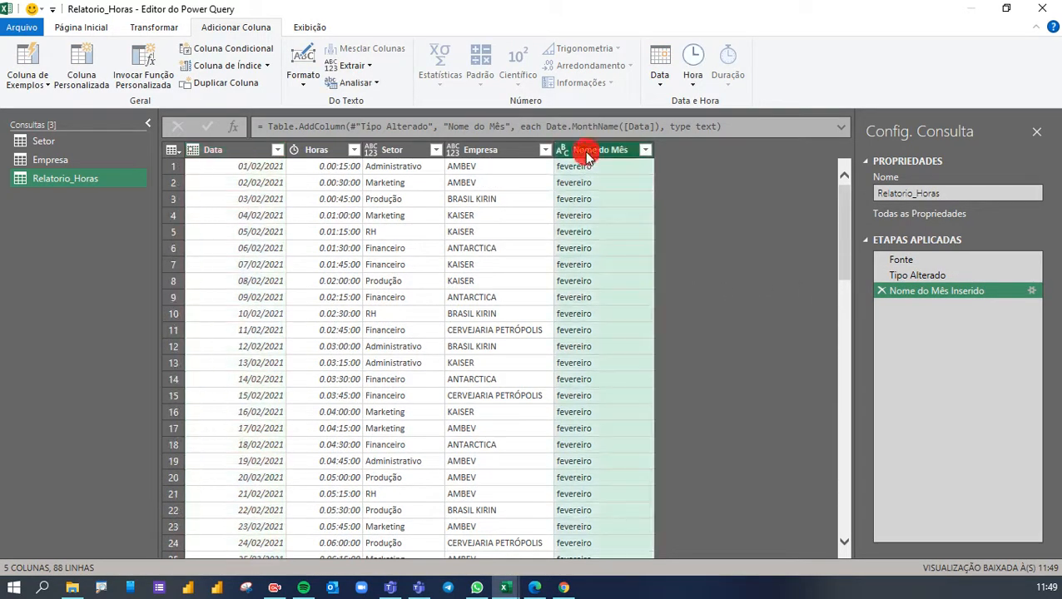
right_click(584, 151)
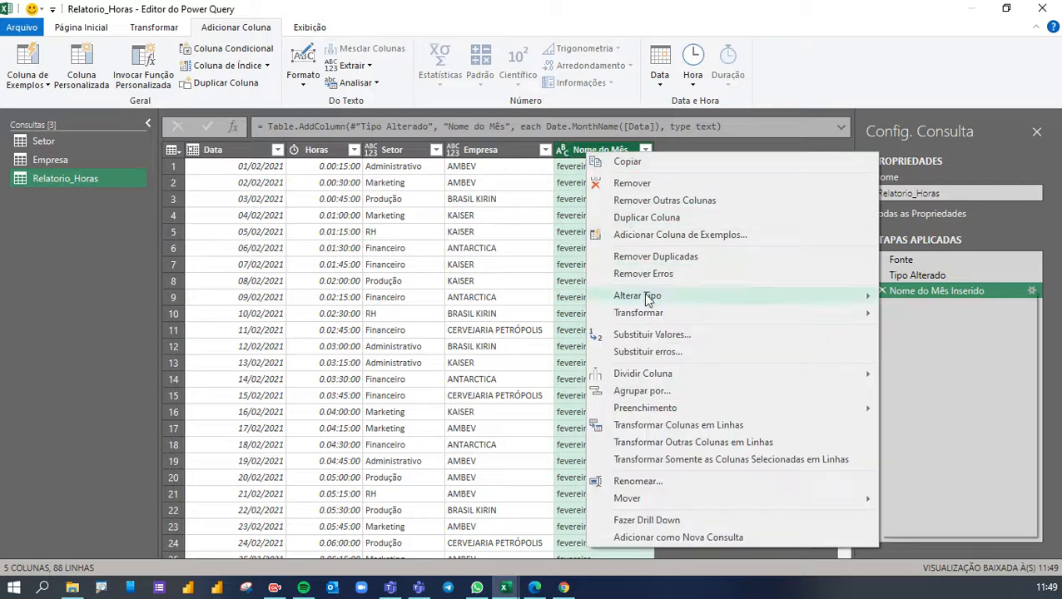
mouse_move(641, 313)
left_click(455, 330)
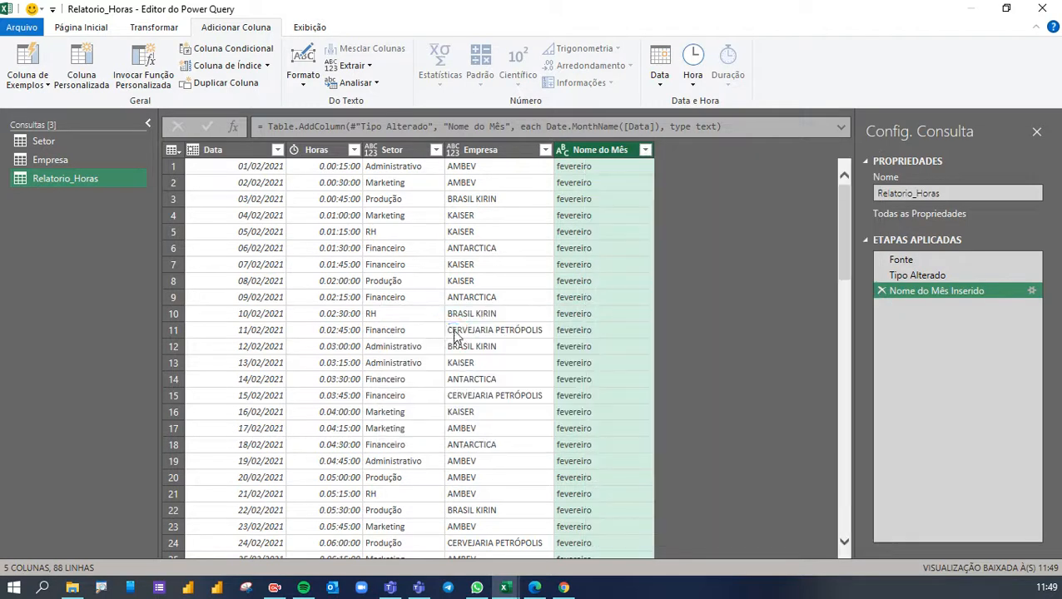
Step: Rename the Nome do Mês column as Mês
double_click(597, 150)
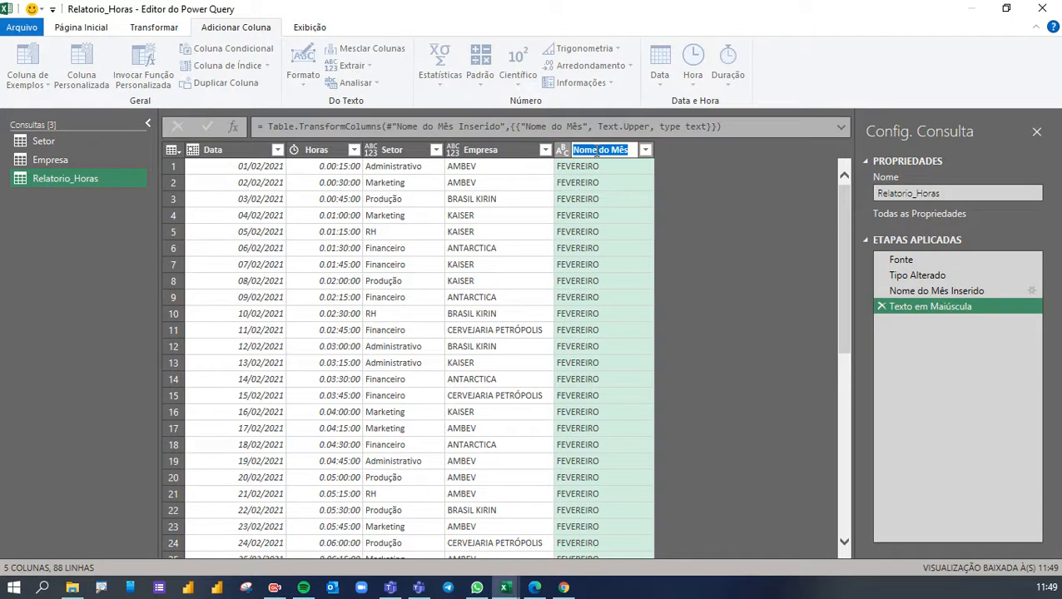
type("Mê")
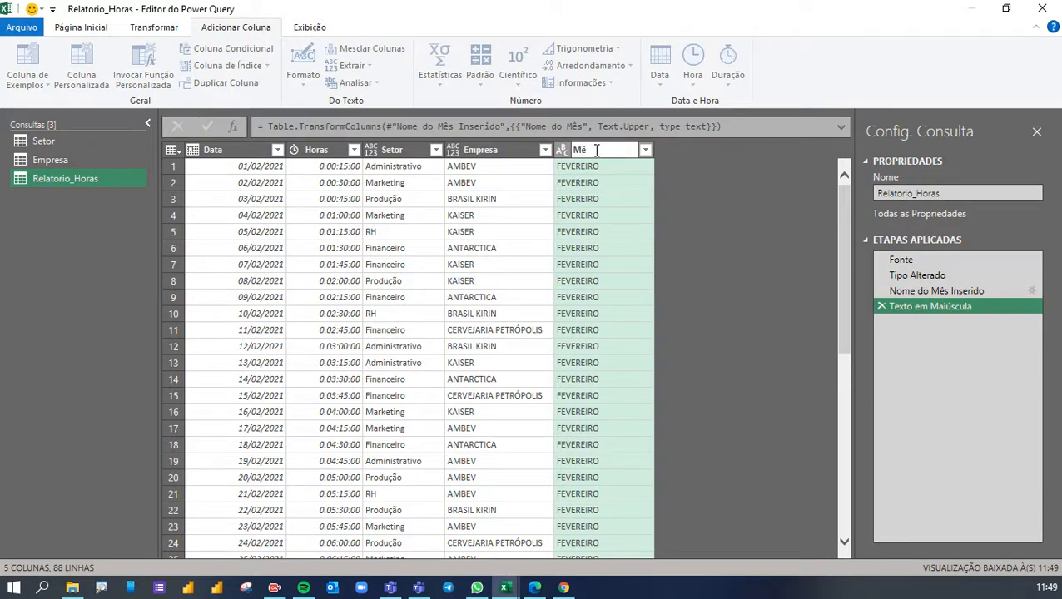
type("s")
key("Return")
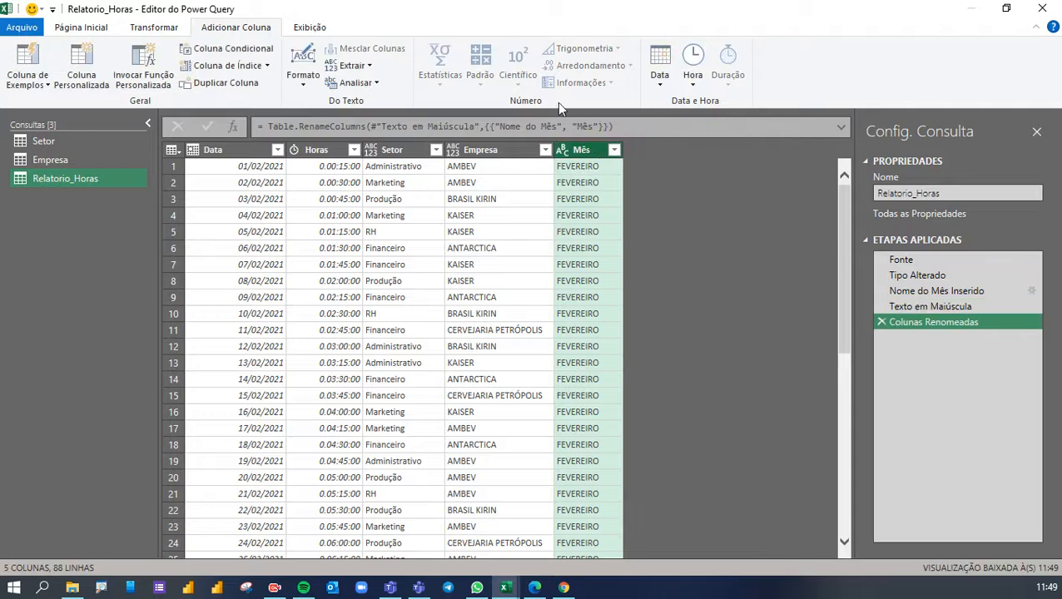
Step: Group the rows by Mês with a new column Tempo Total that uses Soma on the Horas column
left_click(108, 28)
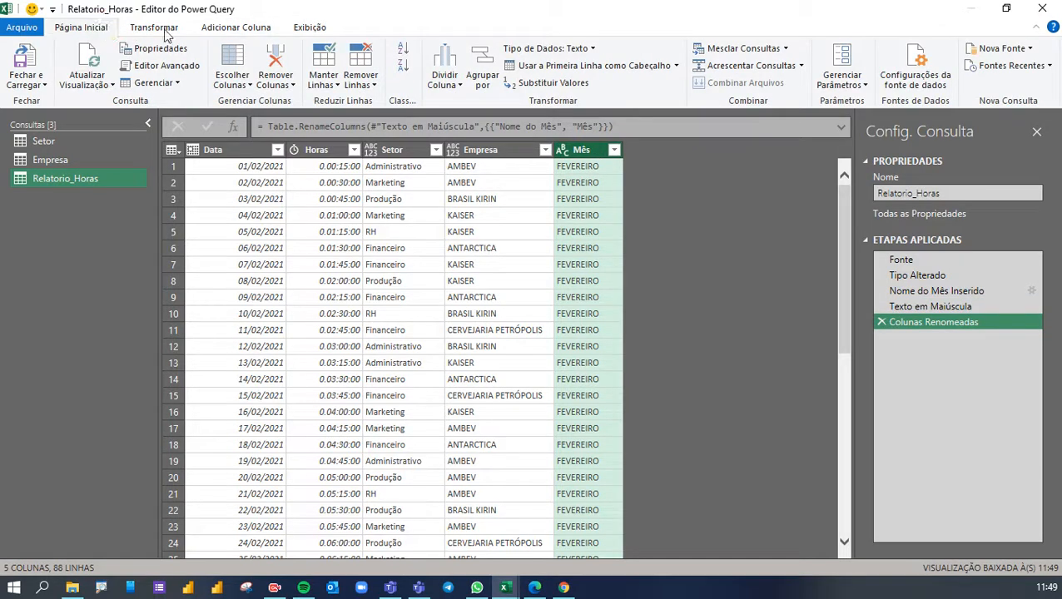
left_click(486, 56)
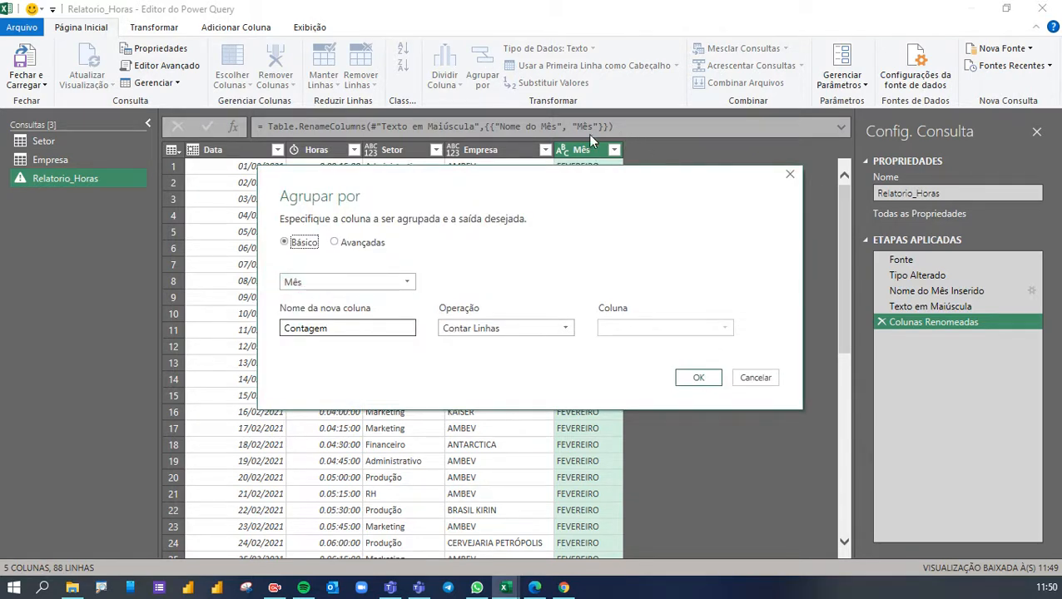
double_click(326, 331)
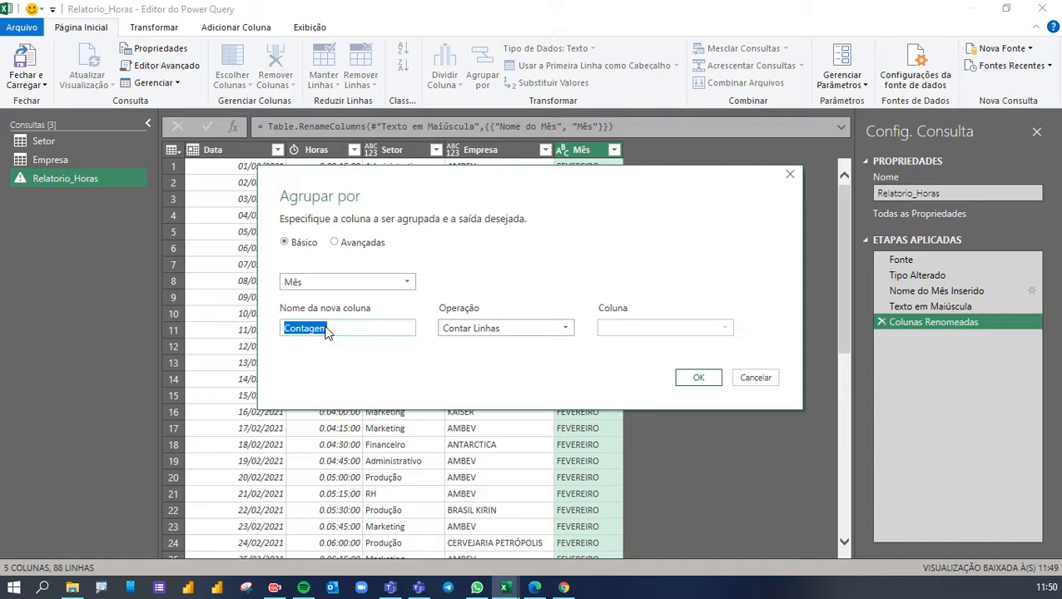
type("Tempo Total")
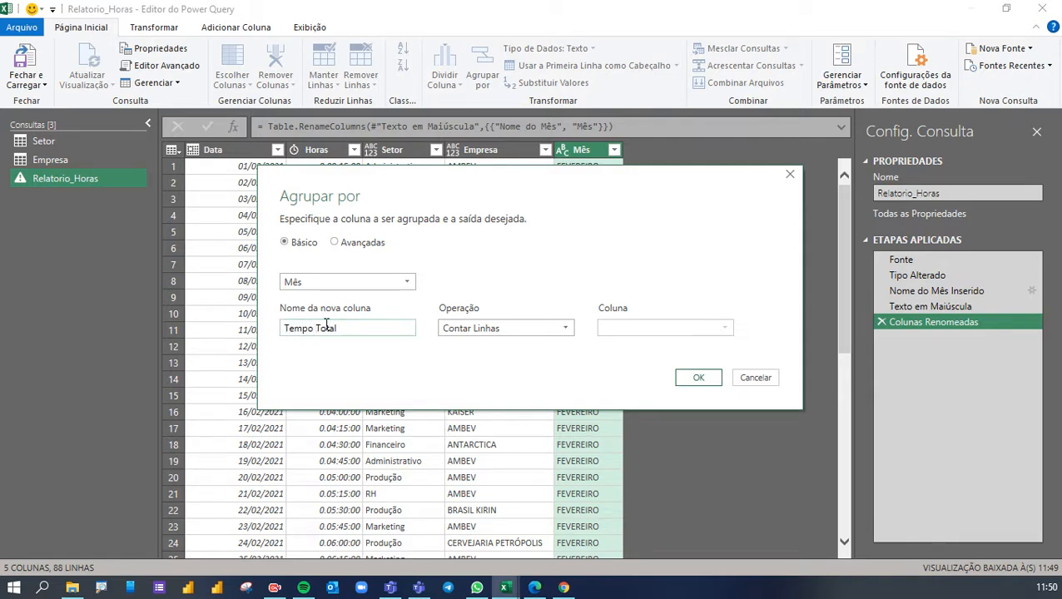
left_click(486, 332)
left_click(463, 348)
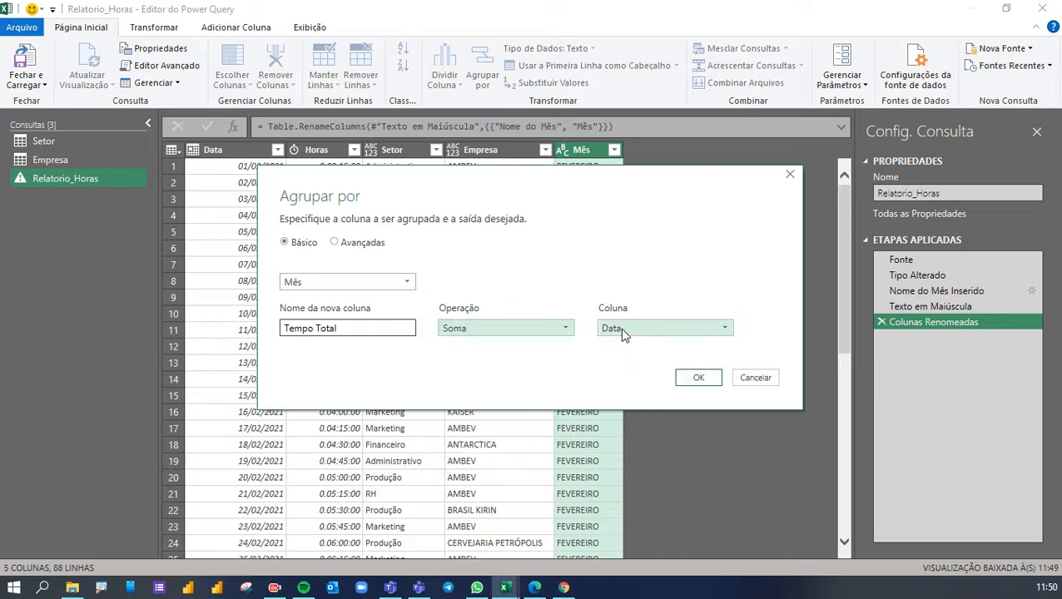
left_click(620, 327)
left_click(614, 362)
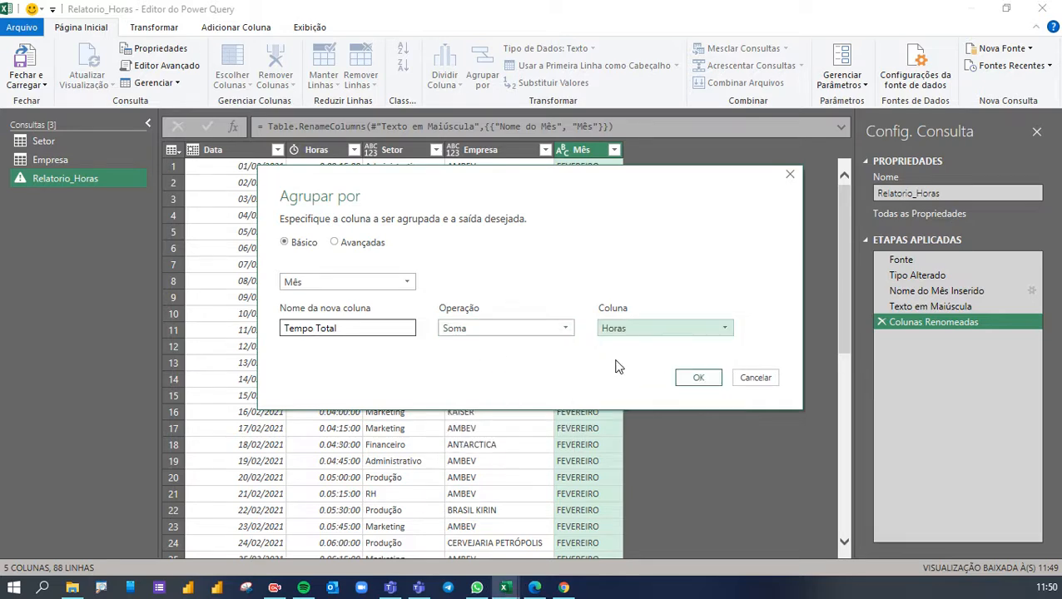
left_click(693, 378)
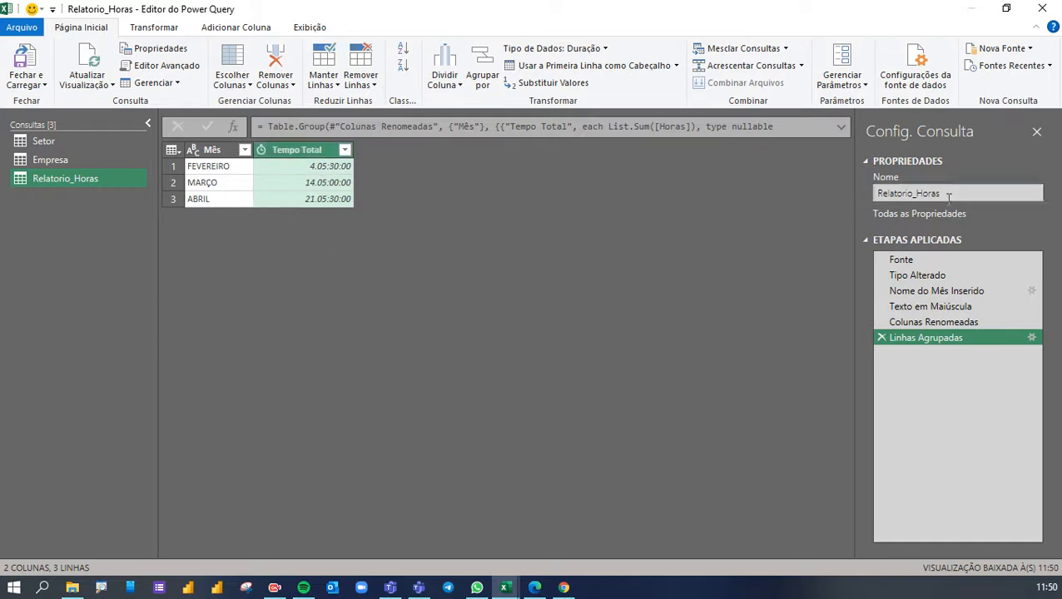
Step: Rename the Relatorio_Horas query as Meses
left_click(883, 195)
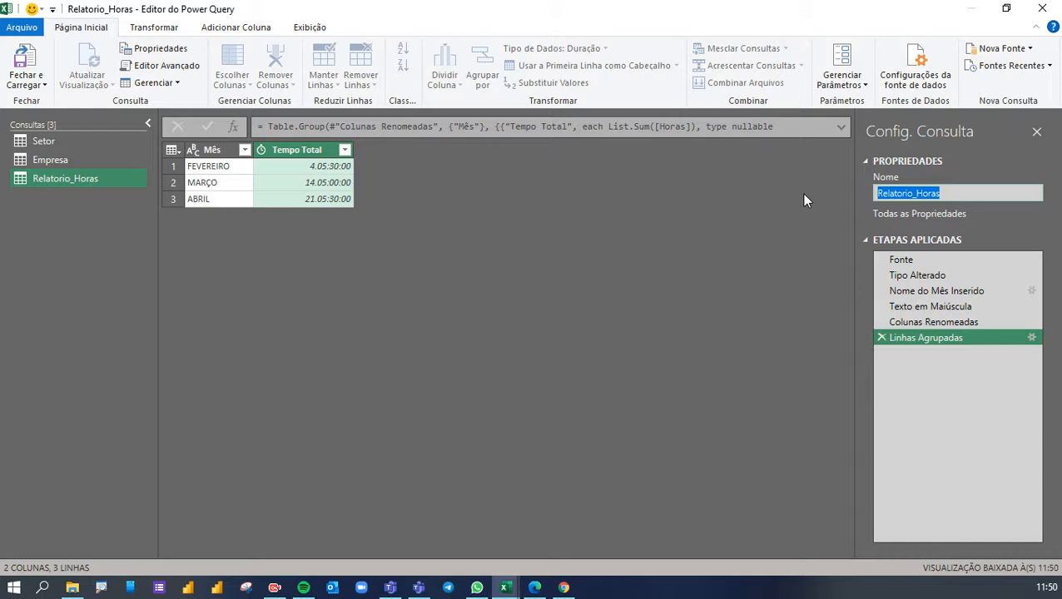
type("Meses")
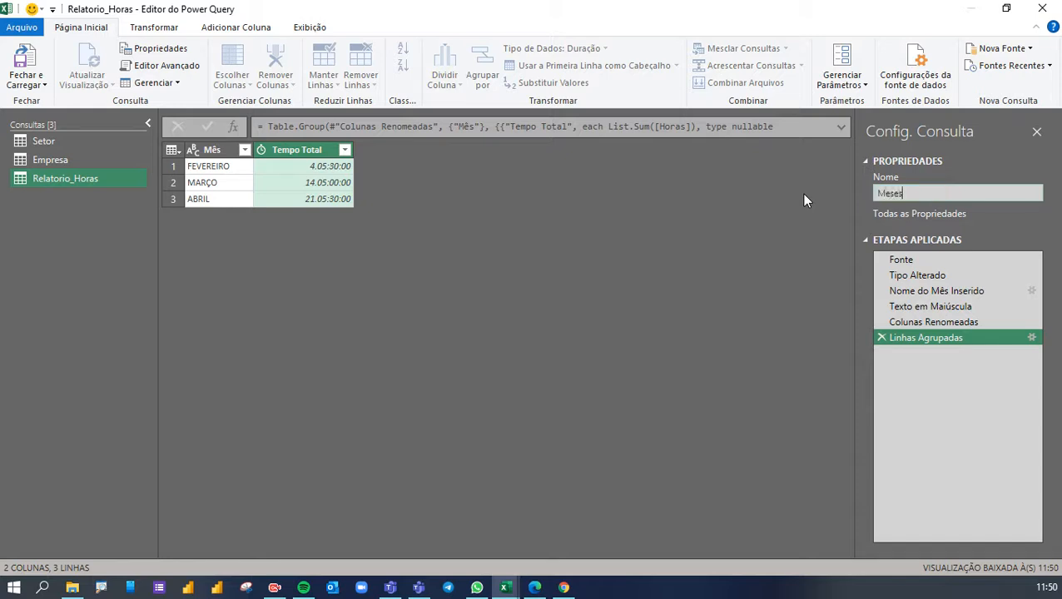
key("Return")
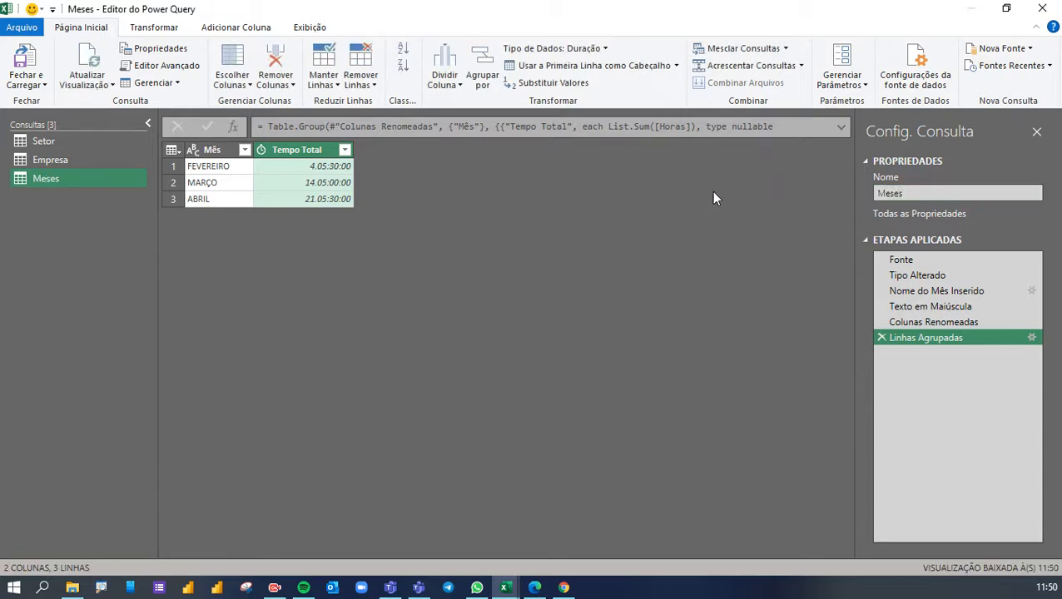
Step: Close the query editor and load the Meses query as Apenas Criar Conexão
left_click(60, 139)
left_click(68, 160)
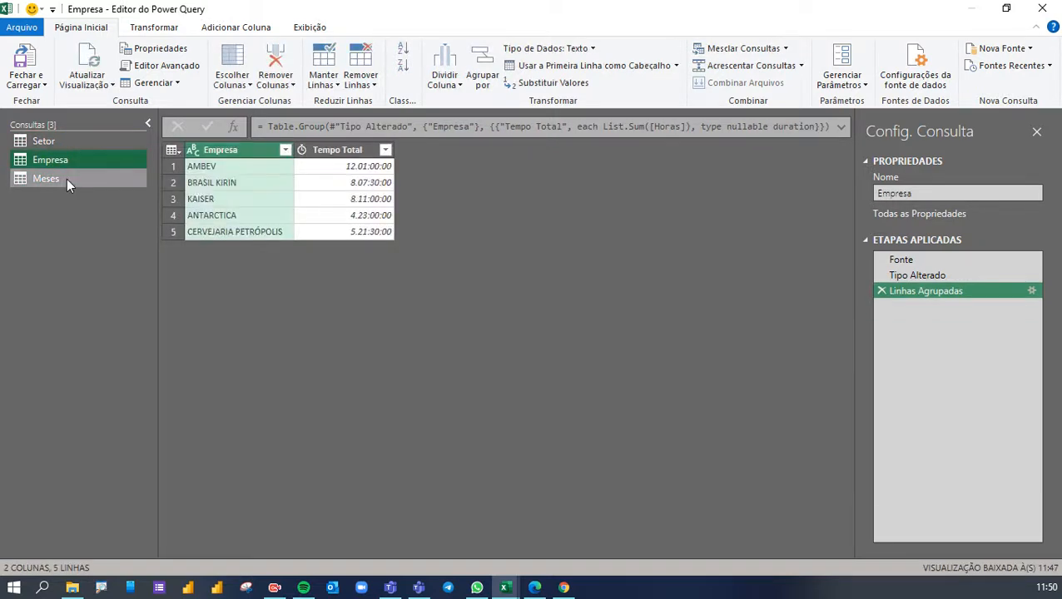
left_click(66, 178)
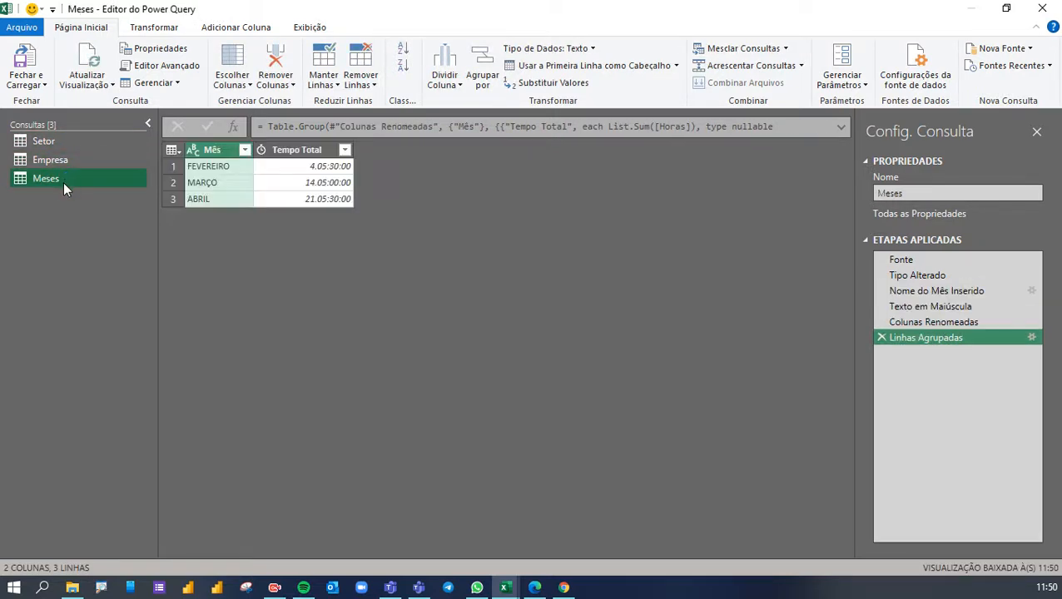
left_click(40, 84)
left_click(52, 119)
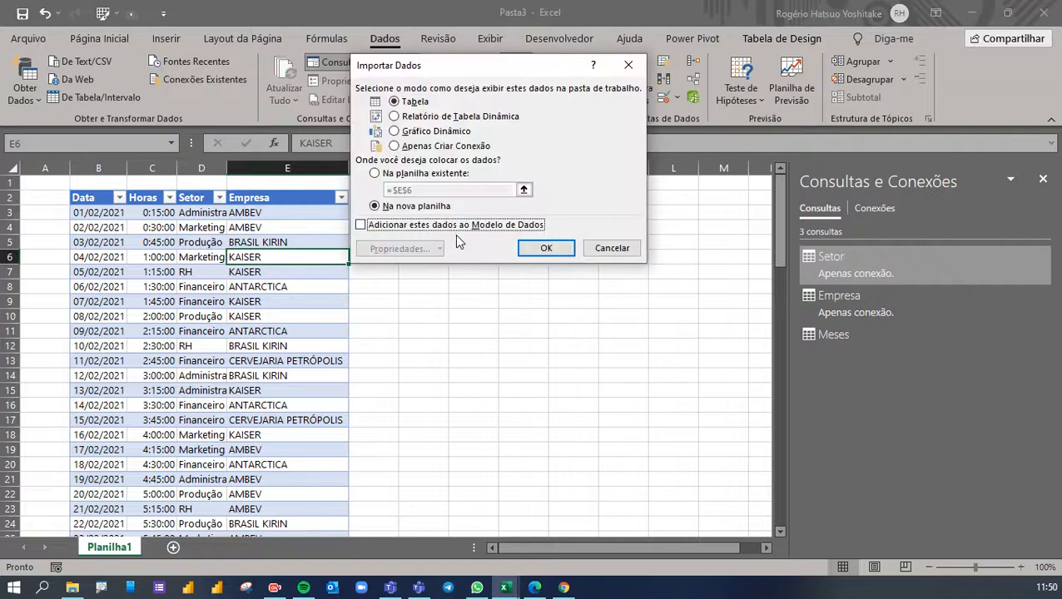
left_click(393, 147)
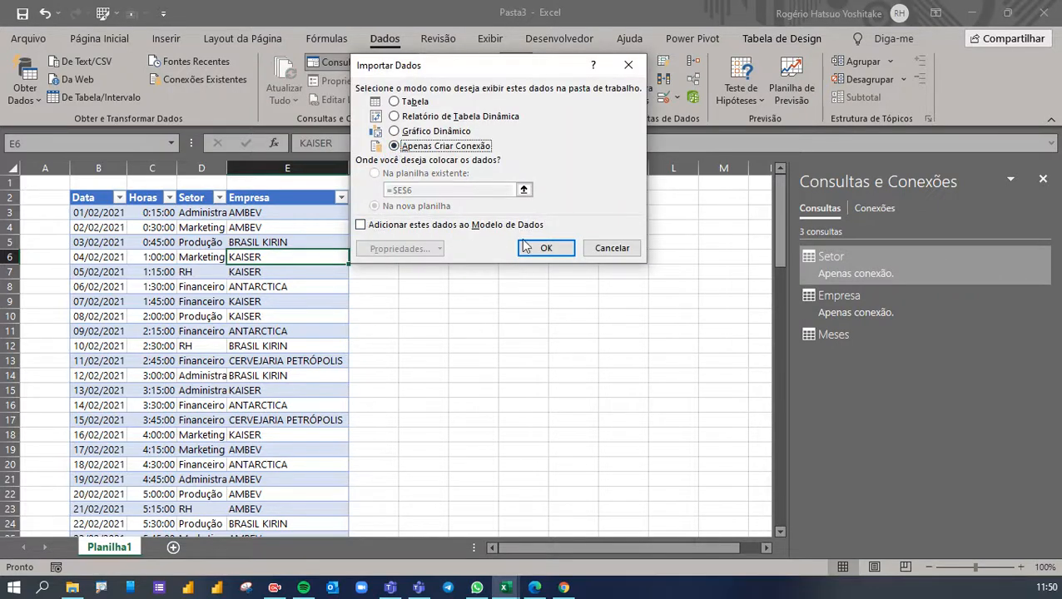
left_click(546, 248)
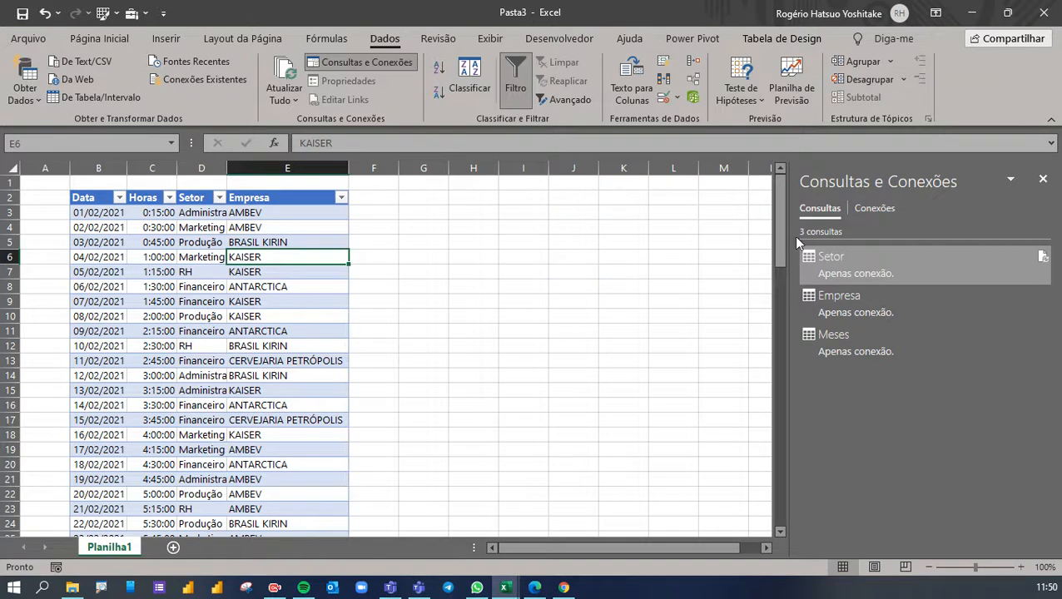
Step: Load the Setor query as a table in the existing worksheet at cell G2
mouse_move(796, 238)
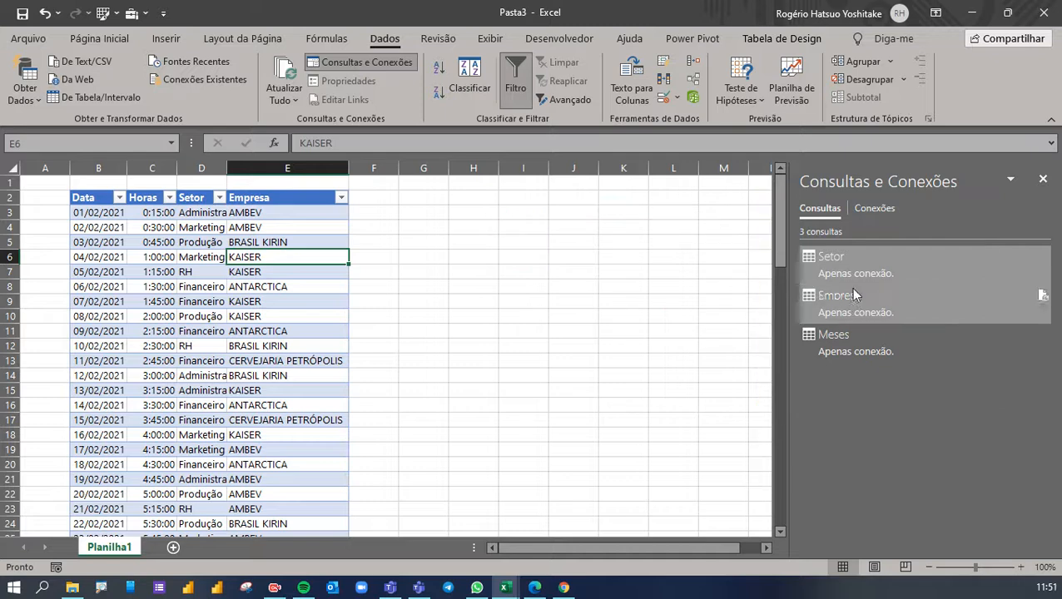
right_click(831, 263)
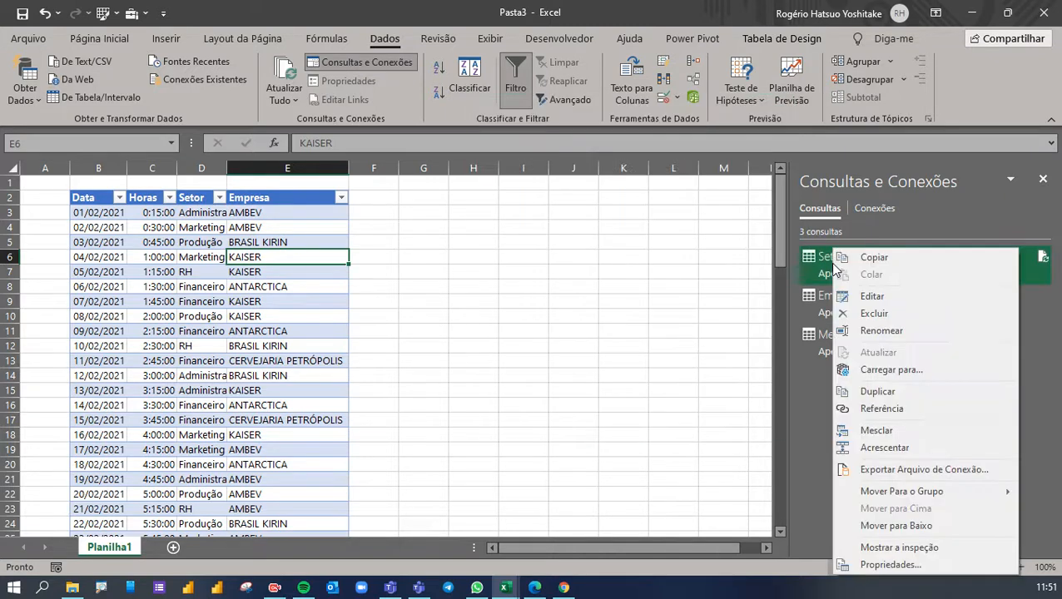
left_click(909, 371)
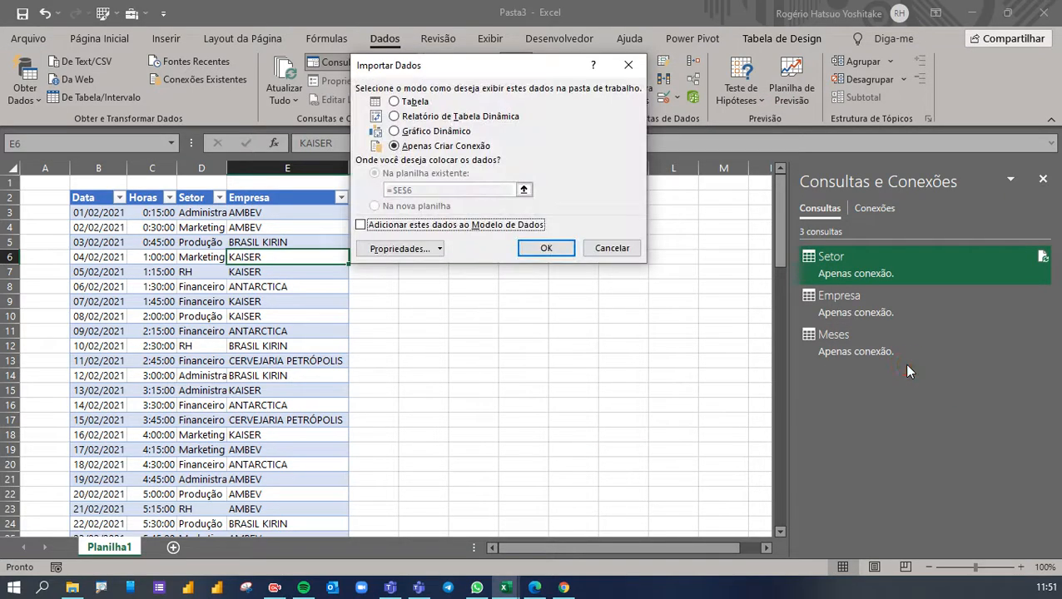
left_click(400, 104)
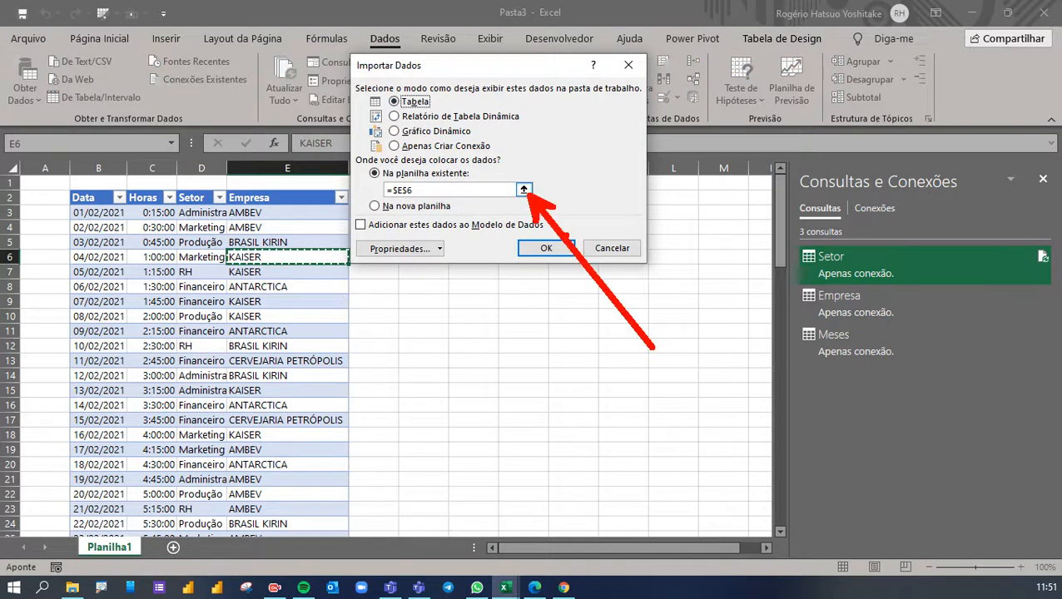
left_click(523, 190)
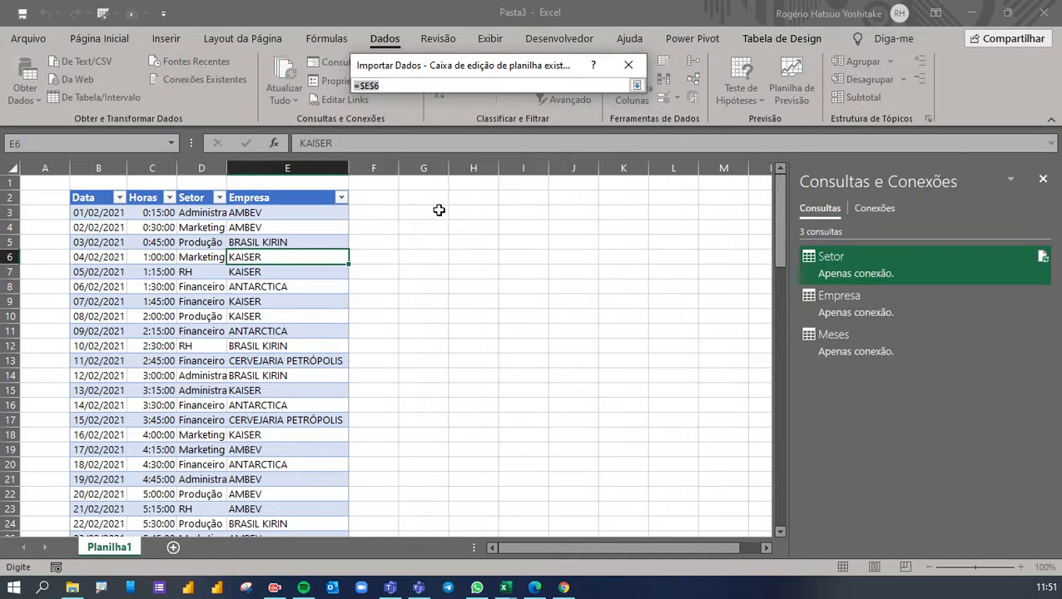
left_click(421, 198)
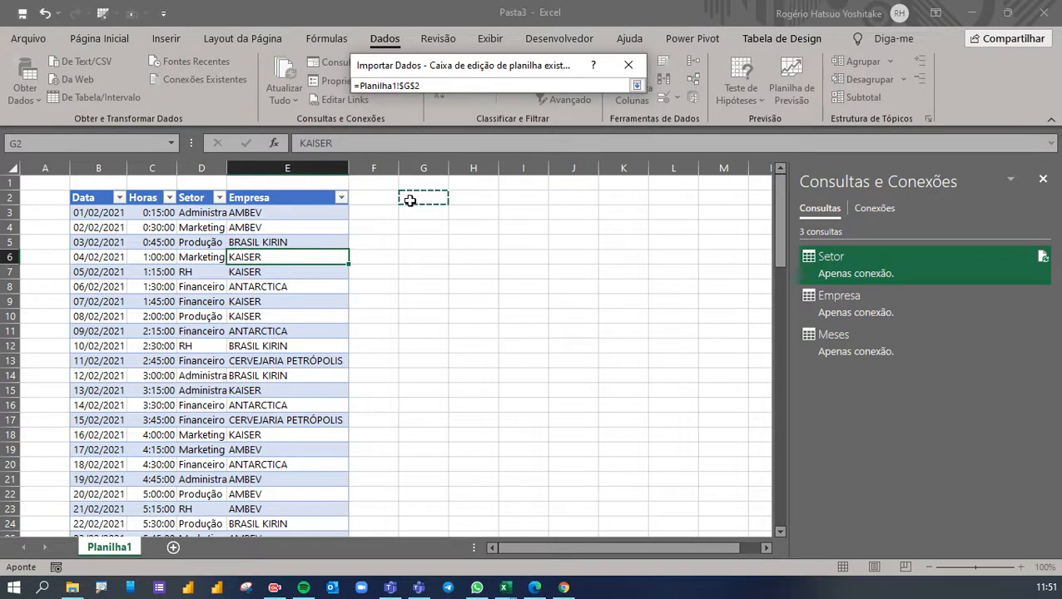
key("Return")
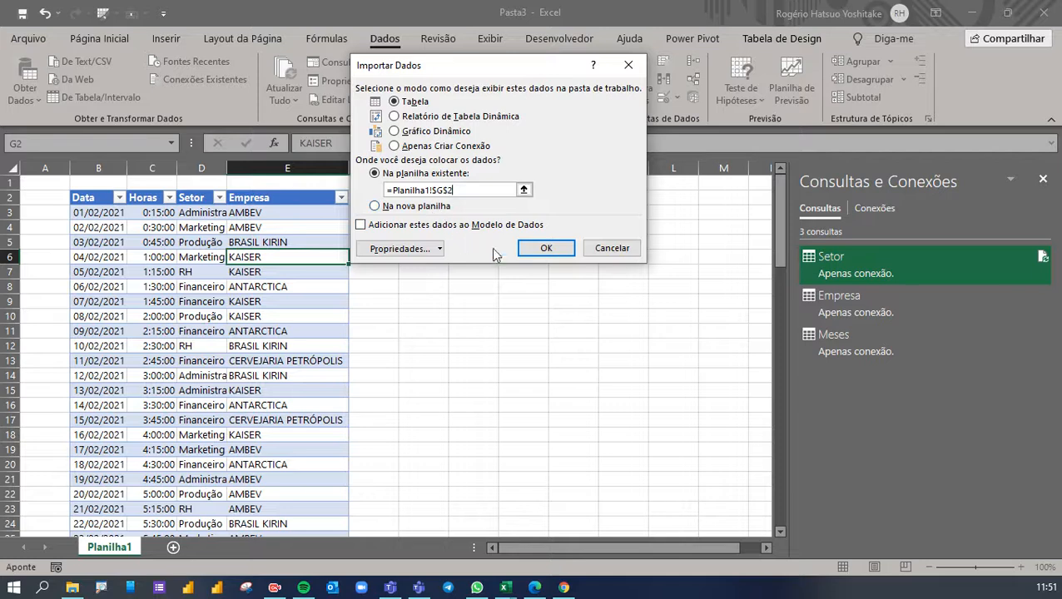
left_click(530, 249)
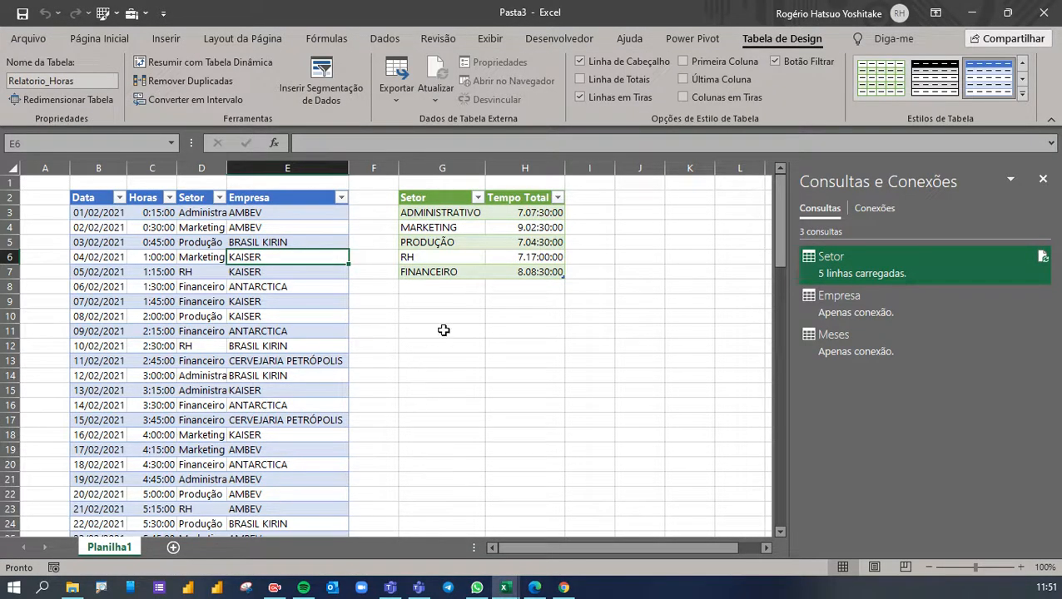
Step: Load the Empresa query as a table in the existing worksheet at cell G9
mouse_move(827, 304)
left_click(856, 311)
right_click(854, 309)
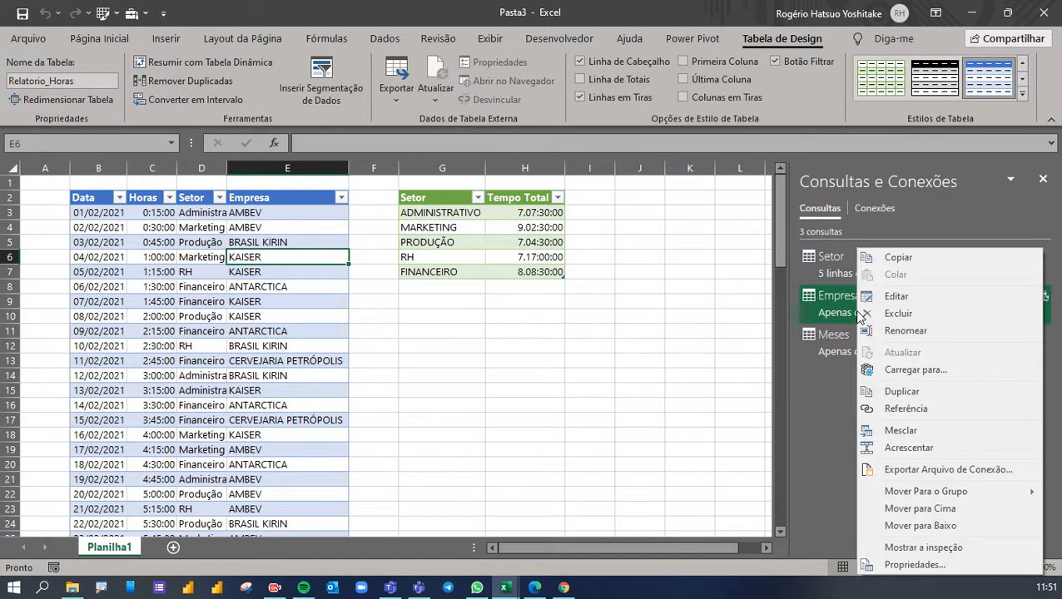
left_click(918, 374)
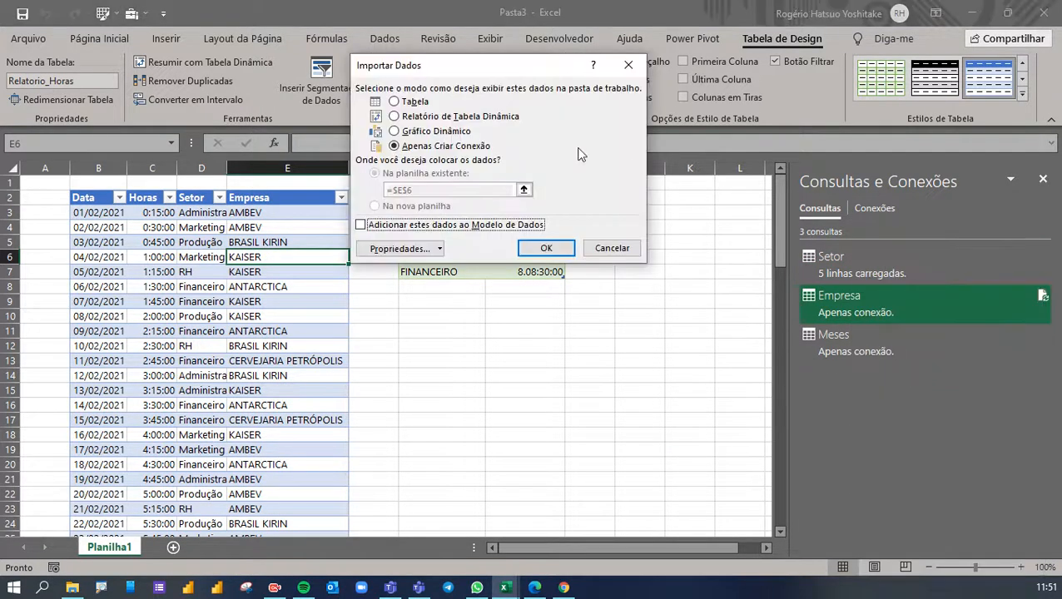
left_click(394, 101)
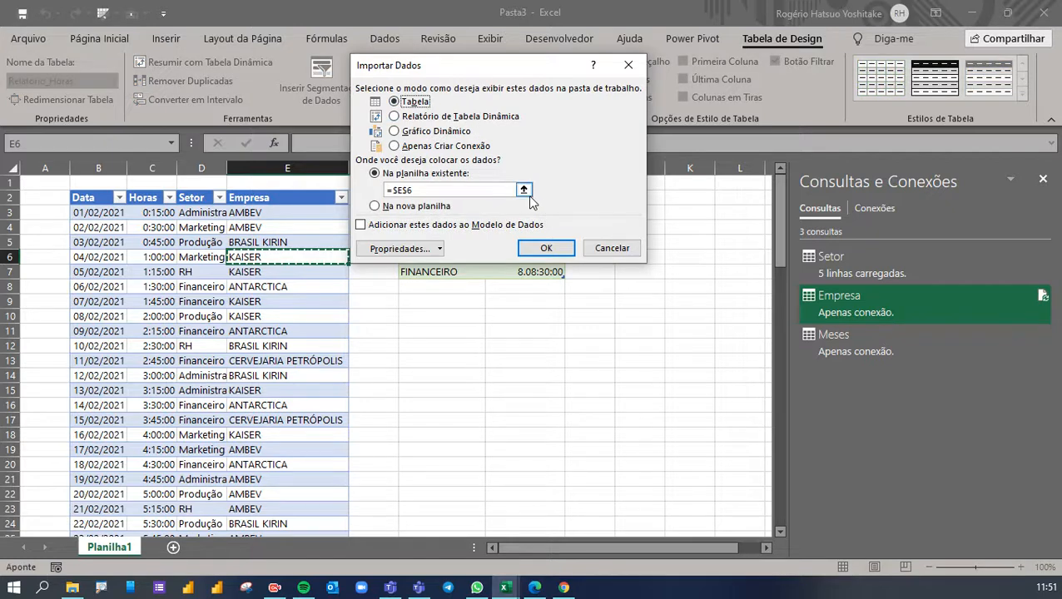
left_click(523, 191)
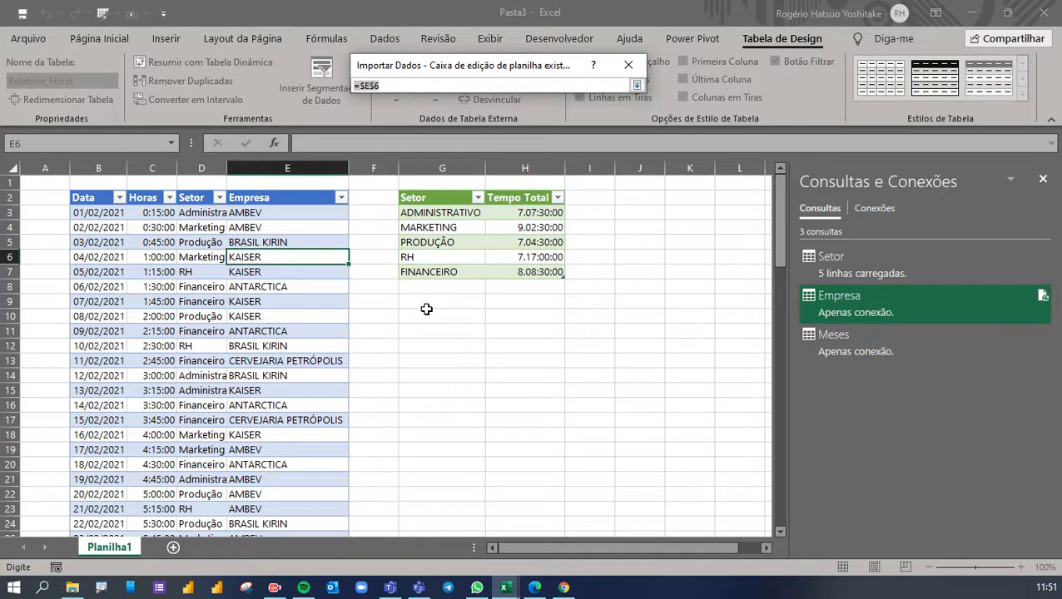
left_click(426, 309)
key("Return")
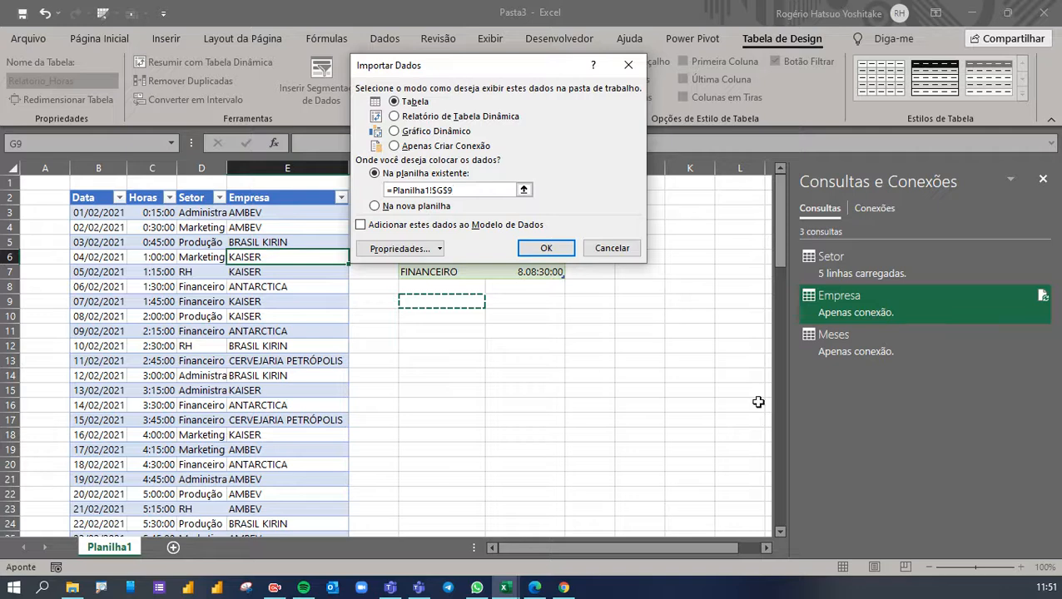
left_click(543, 249)
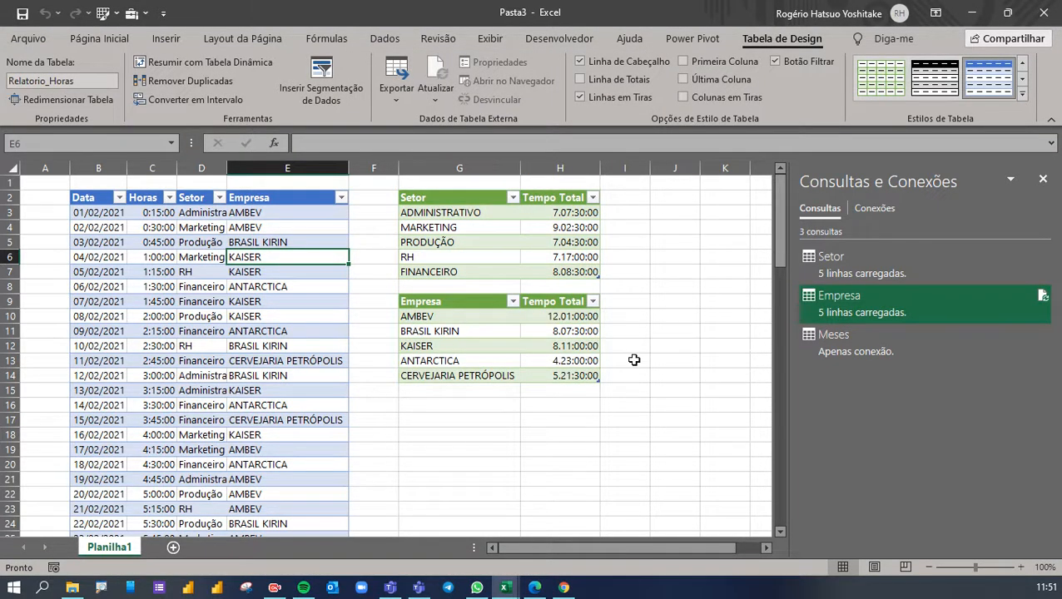
Step: Load the Meses query as a table in the existing worksheet at cell J2 and close the list of queries
mouse_move(804, 356)
left_click(655, 199)
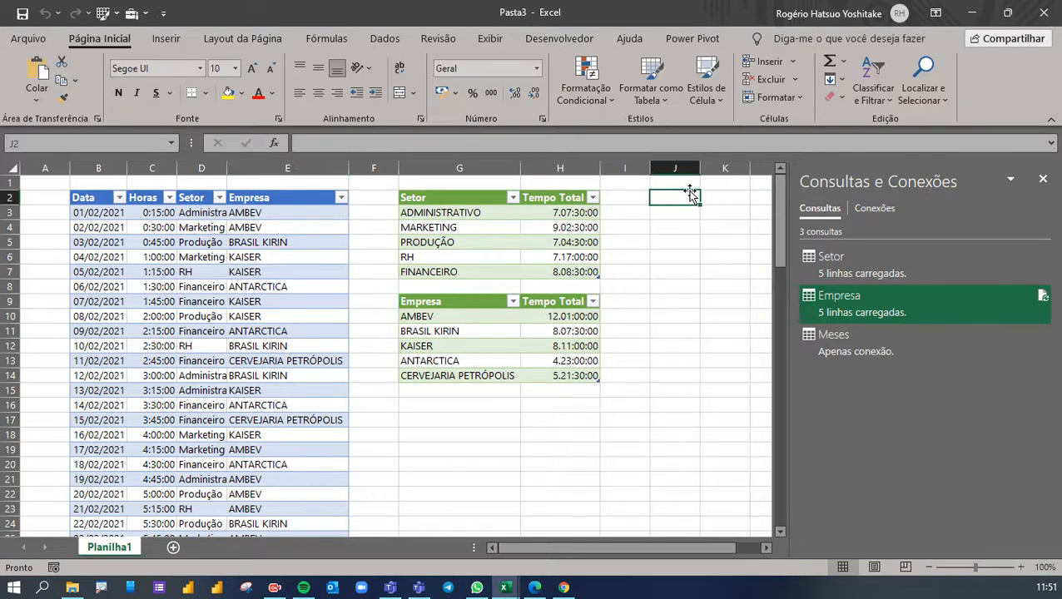
right_click(852, 343)
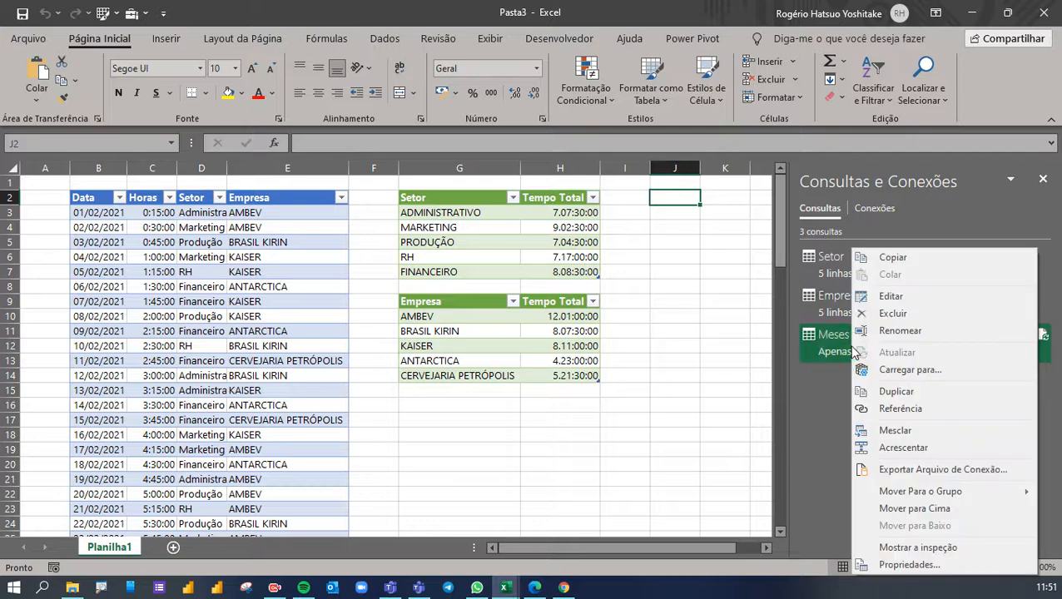
left_click(906, 372)
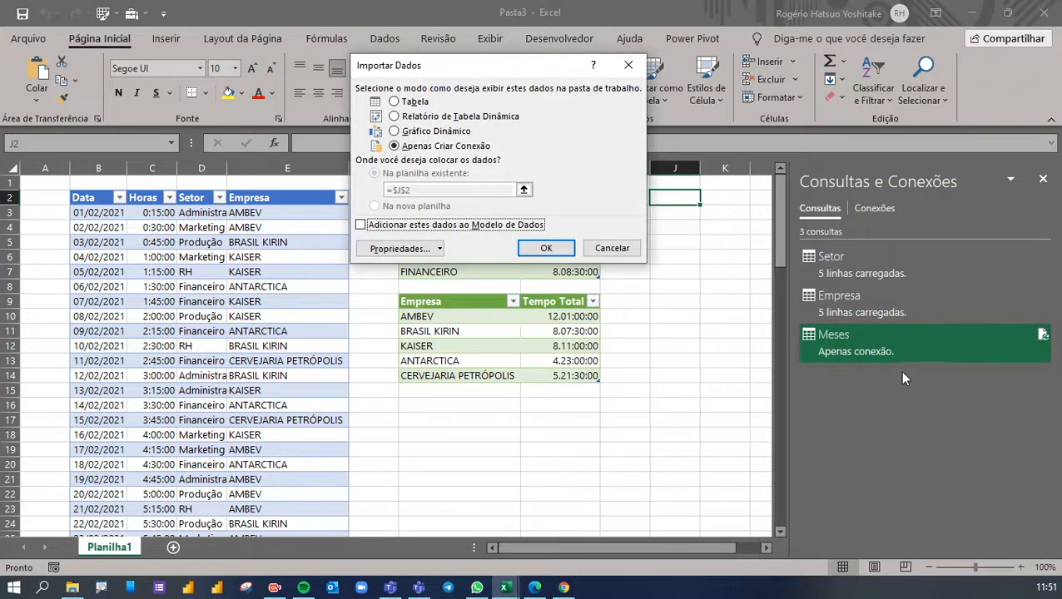
left_click(394, 101)
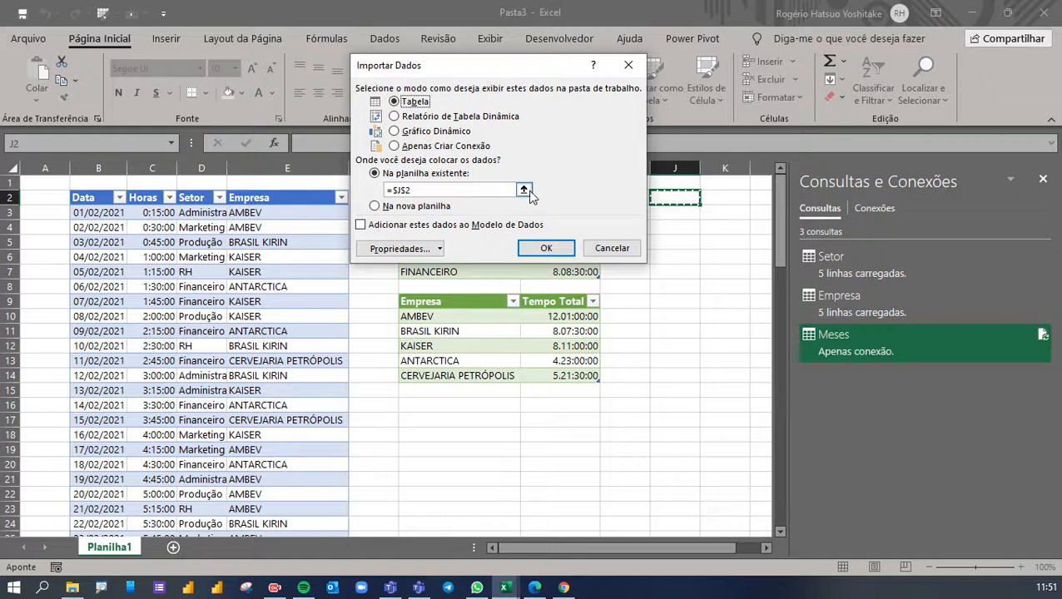
left_click(523, 189)
left_click(667, 198)
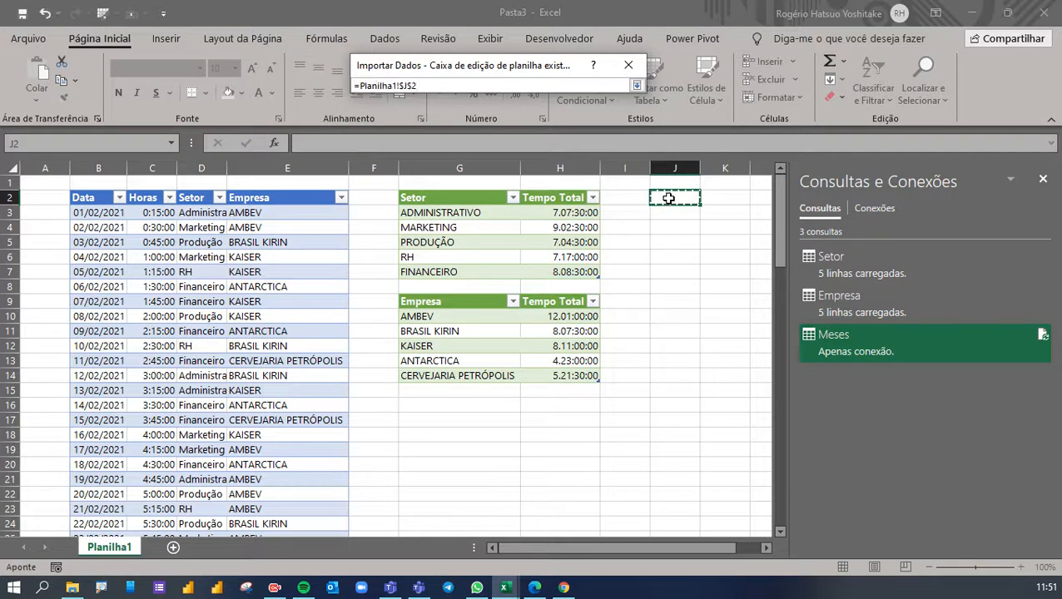
key("Return")
left_click(559, 253)
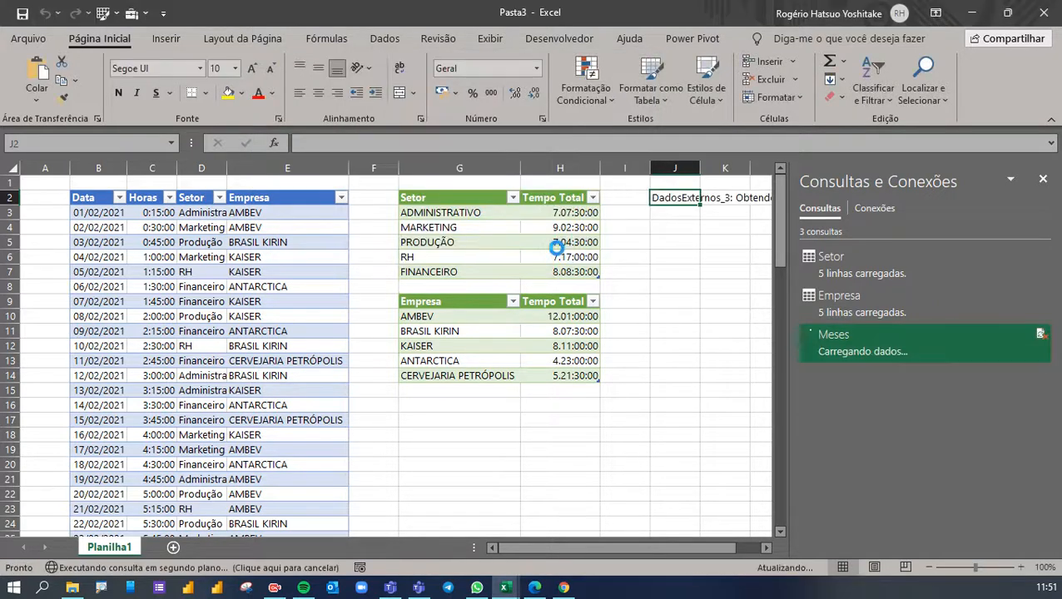
left_click(1043, 179)
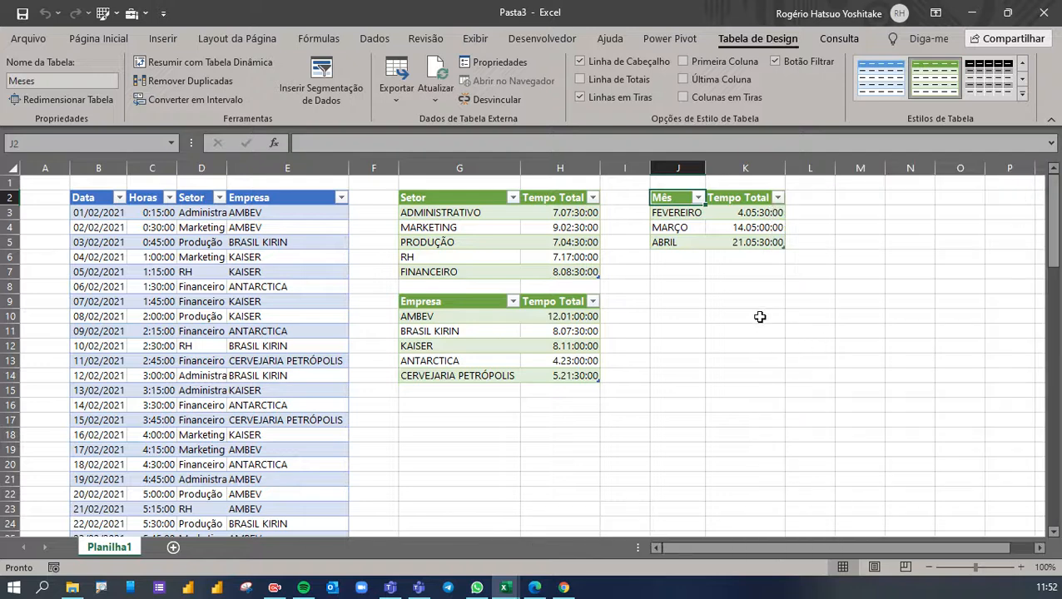
Step: Examine how the Tempo Total values are displayed in the Meses and Empresa tables
left_click_drag(746, 214, 754, 254)
left_click(751, 254)
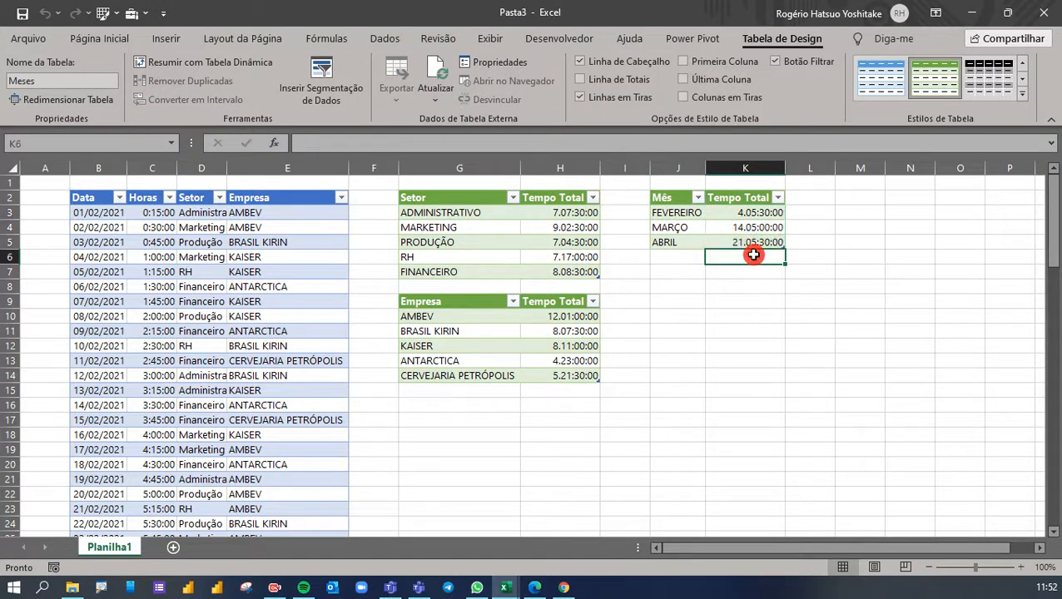
left_click(749, 243)
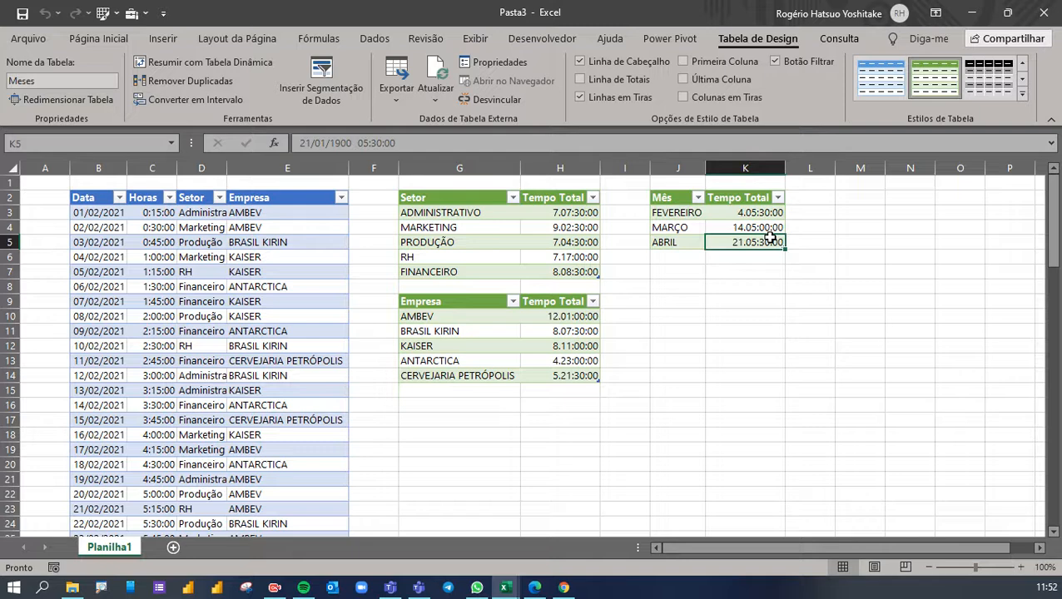
left_click(546, 317)
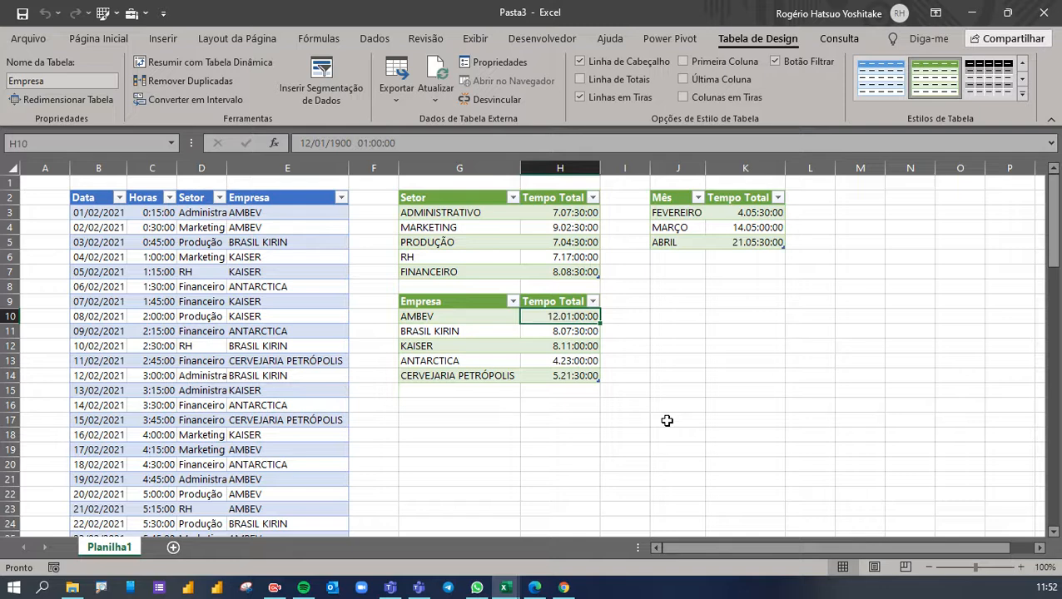
left_click(576, 376)
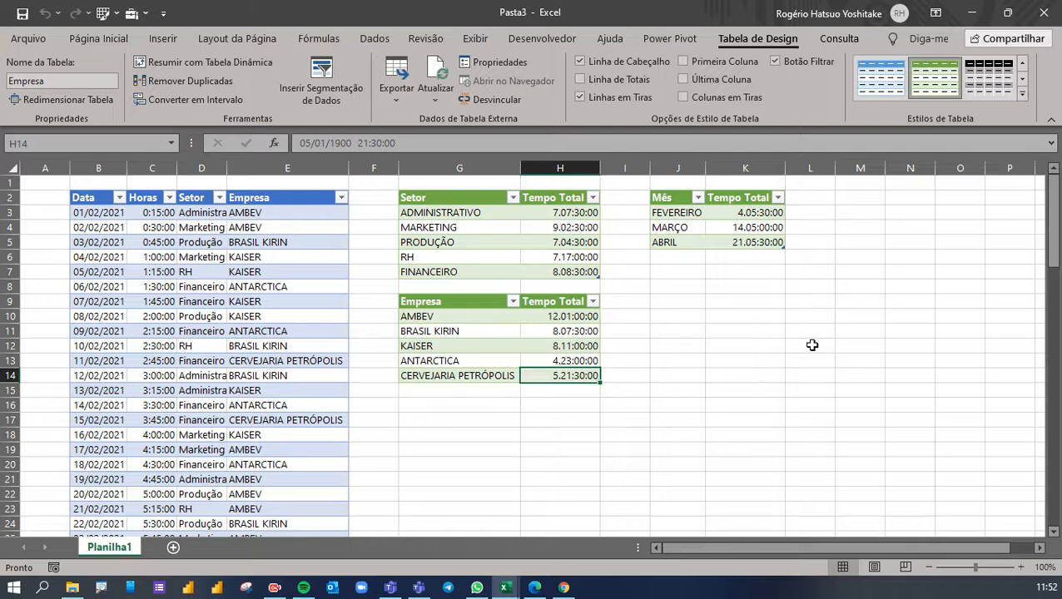
Step: Format the Tempo Total columns H and K with the Hora category and the 37:30:55 type
left_click(562, 167)
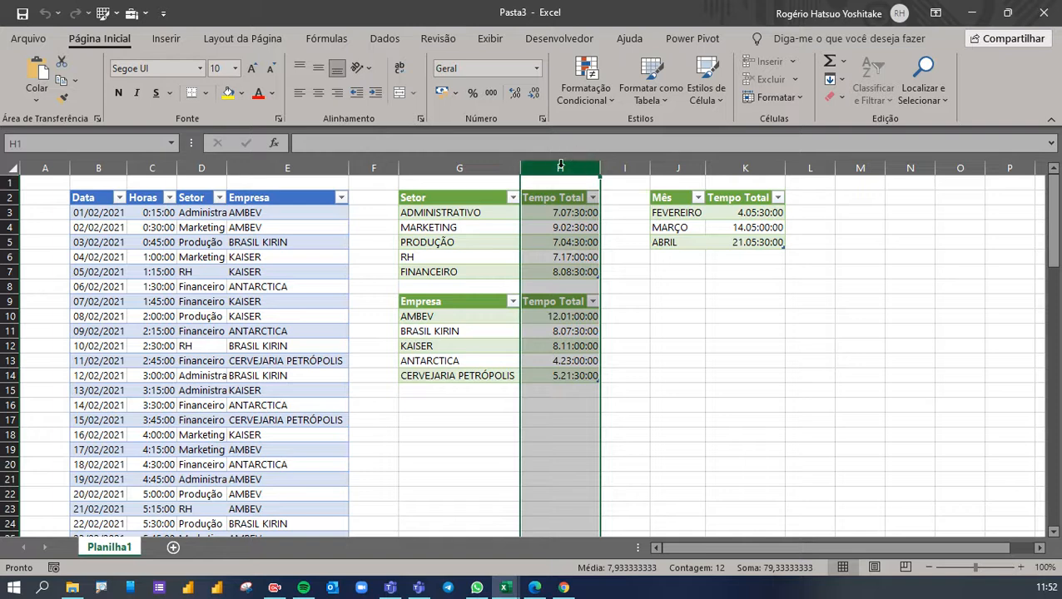
left_click(745, 168)
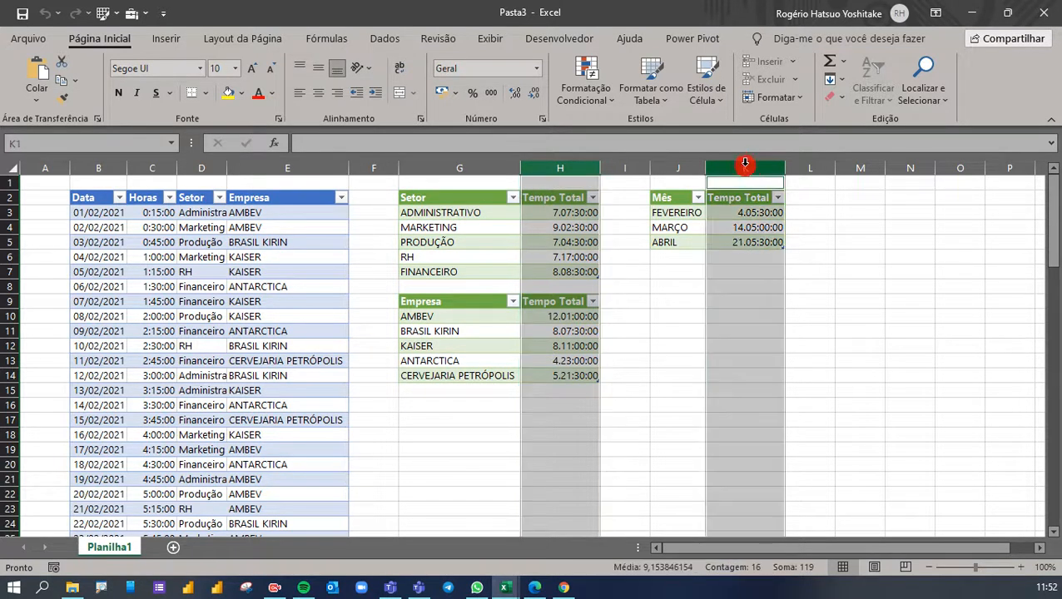
right_click(745, 163)
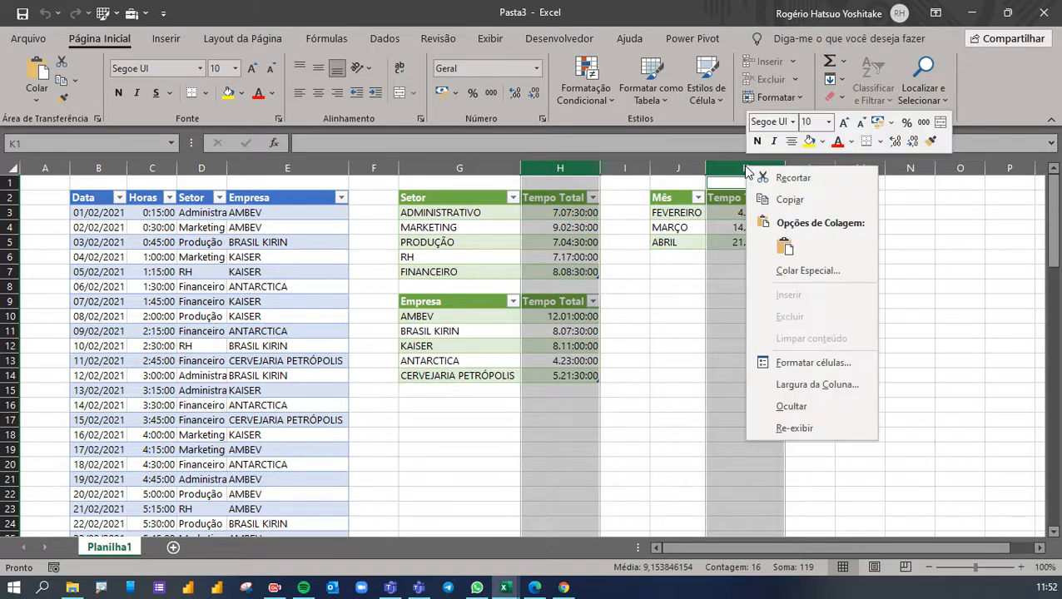
left_click(799, 362)
left_click_drag(711, 166, 200, 94)
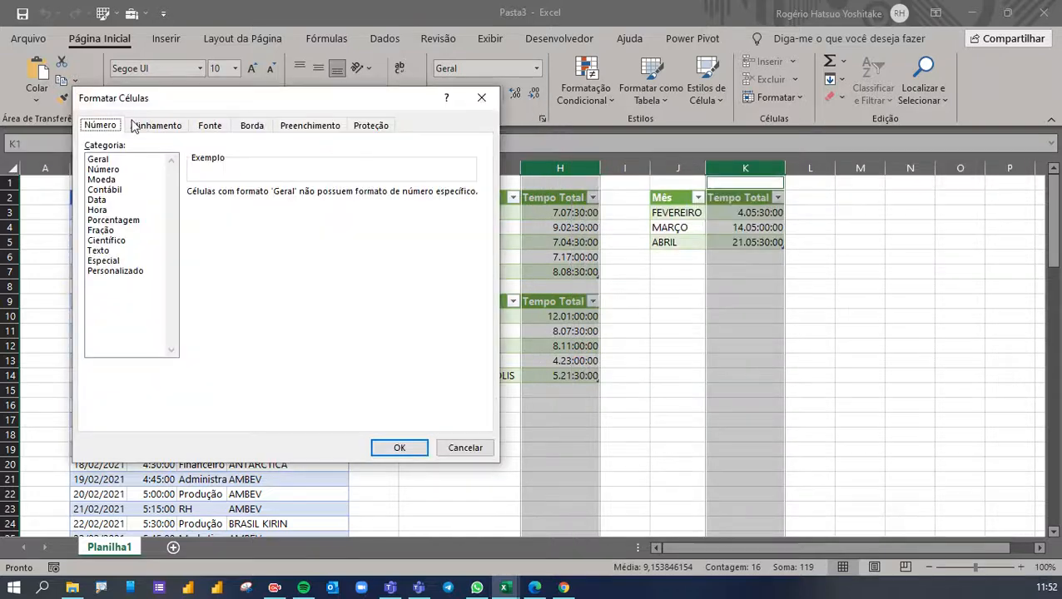
left_click(110, 211)
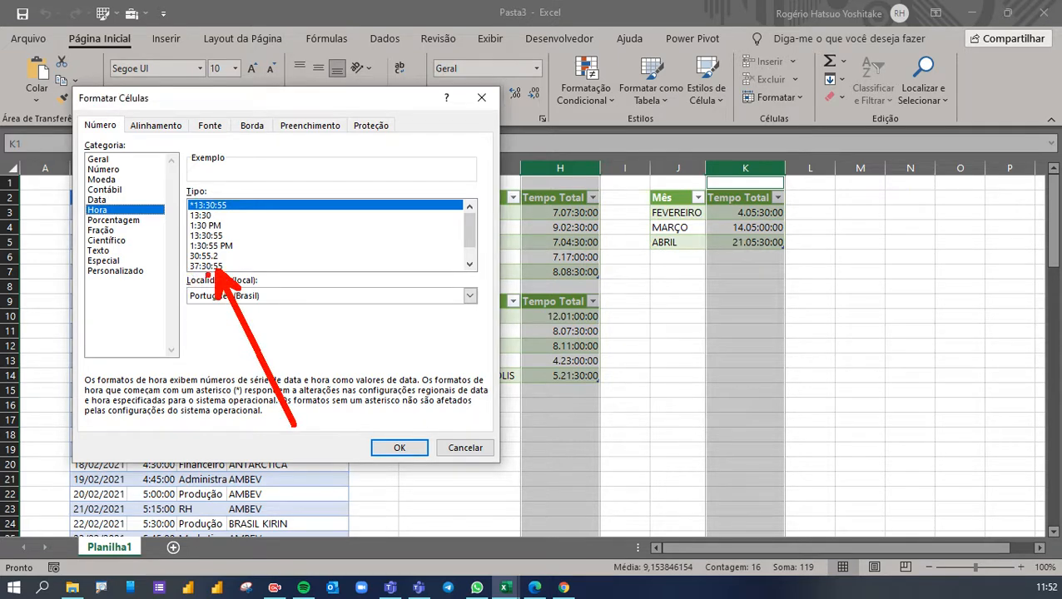
left_click(208, 267)
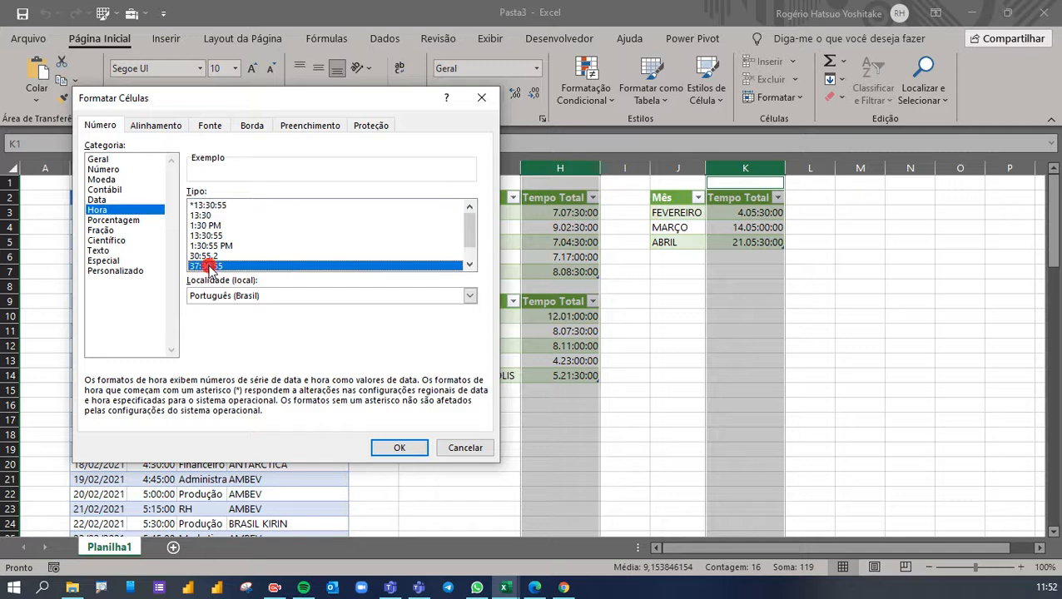
left_click(399, 447)
left_click(760, 360)
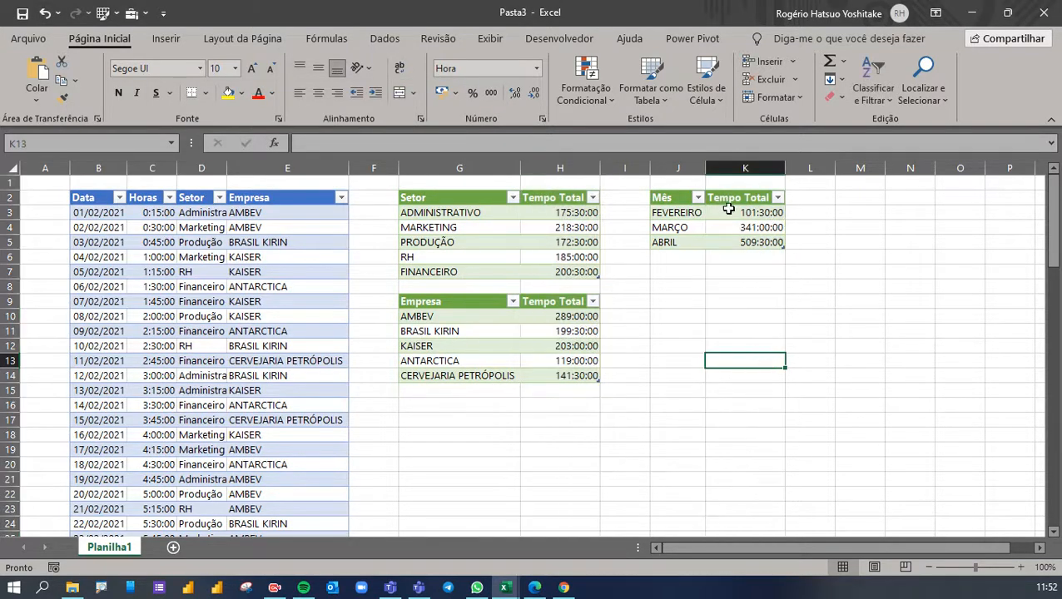